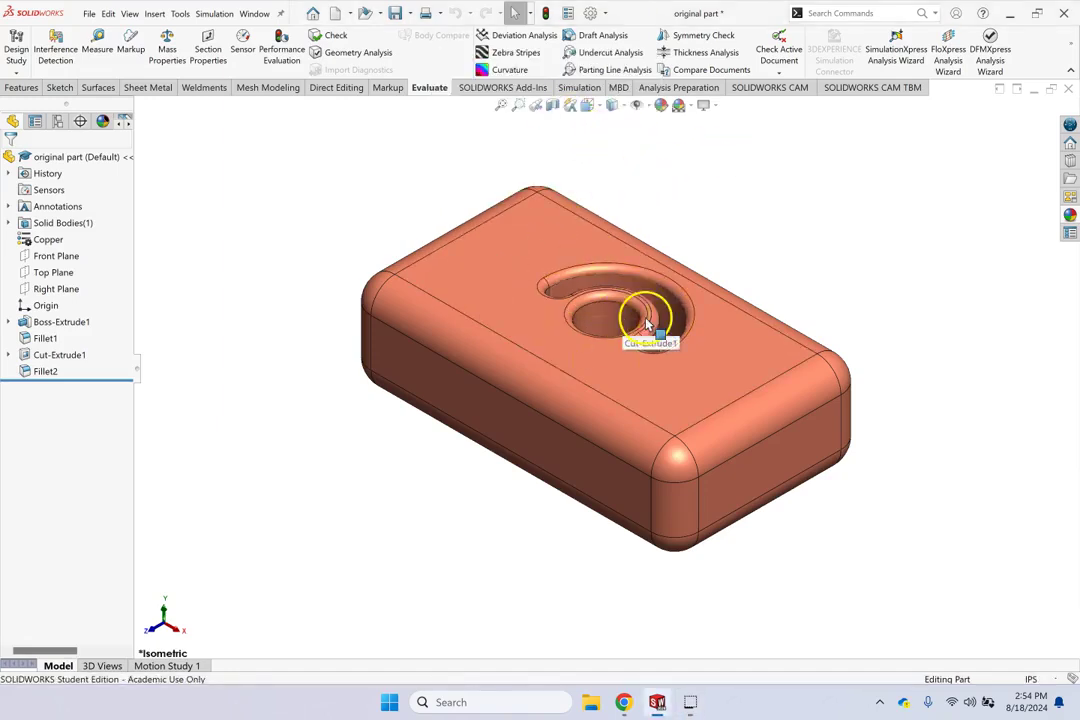
# - Confirm ScanTo3D is checked in the Add-Ins list, alongside Simulation, Utilities and CAM 2024
pyautogui.click(541, 306)
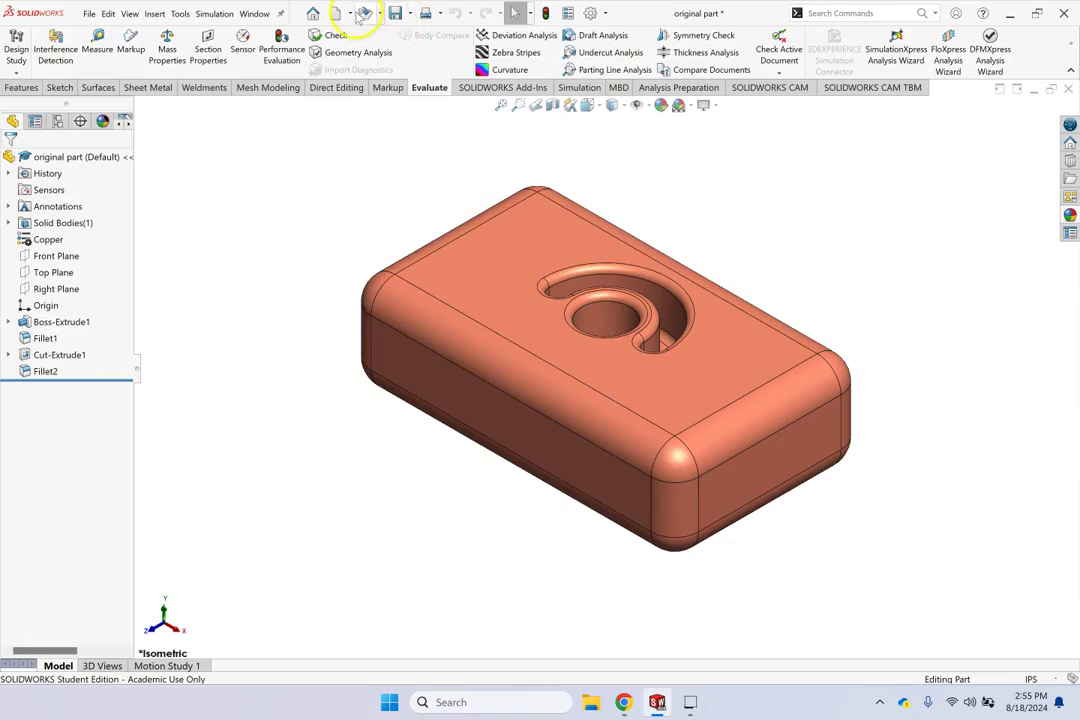
pyautogui.click(180, 14)
pyautogui.moveTo(214, 13)
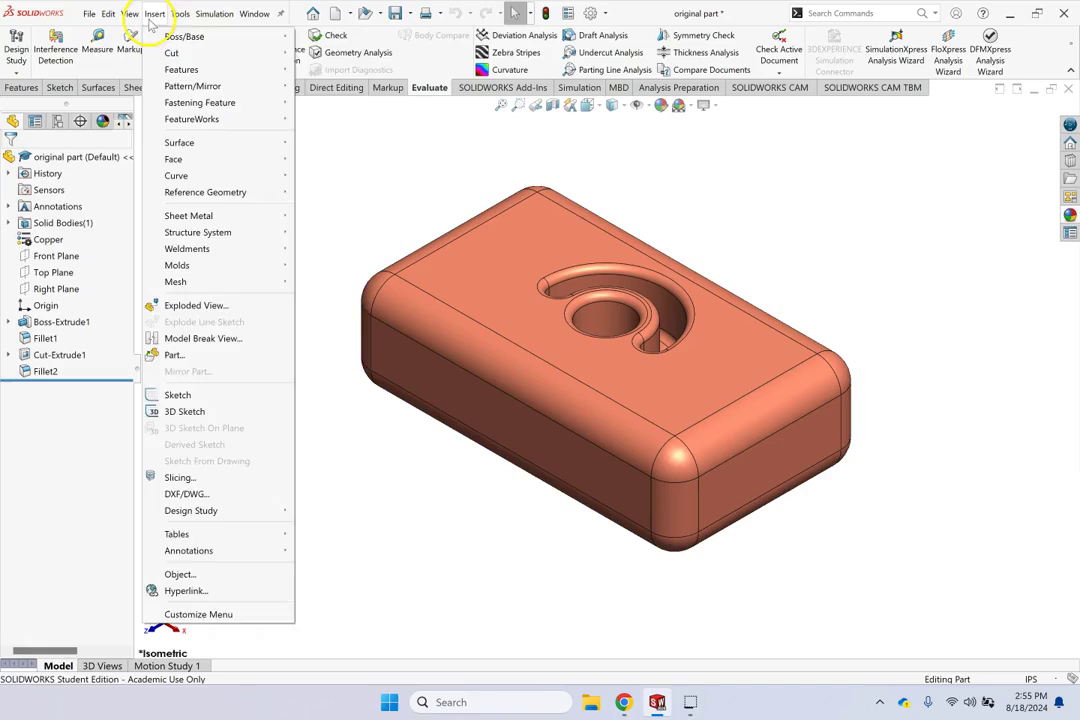
pyautogui.moveTo(181, 14)
pyautogui.click(205, 560)
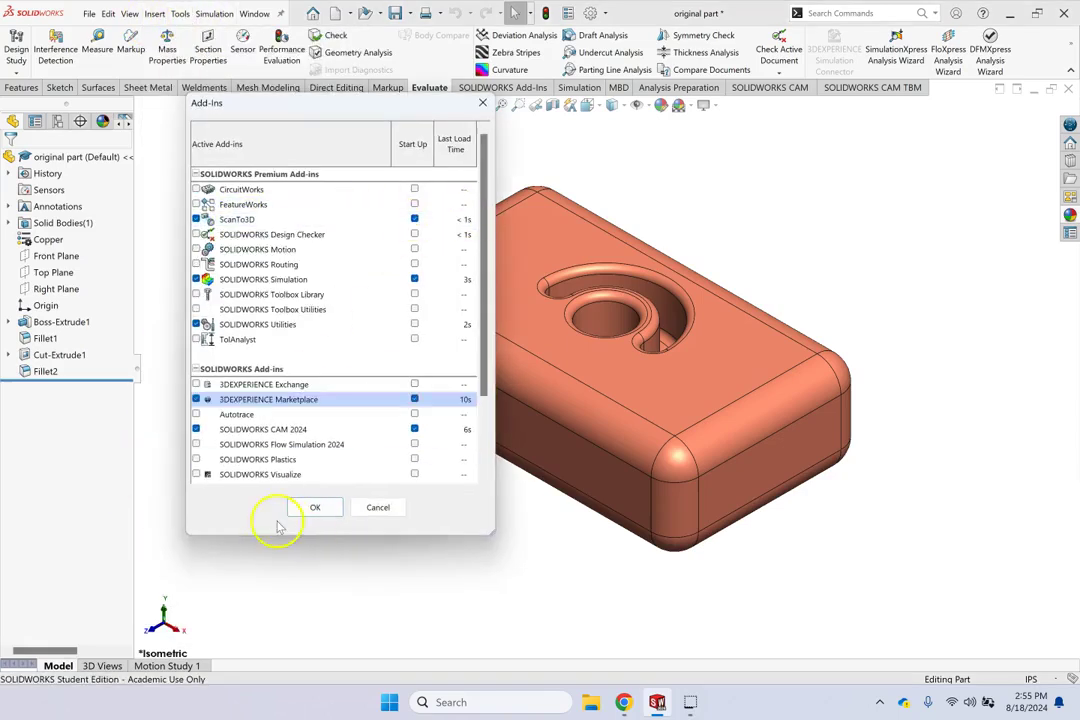
pyautogui.click(313, 508)
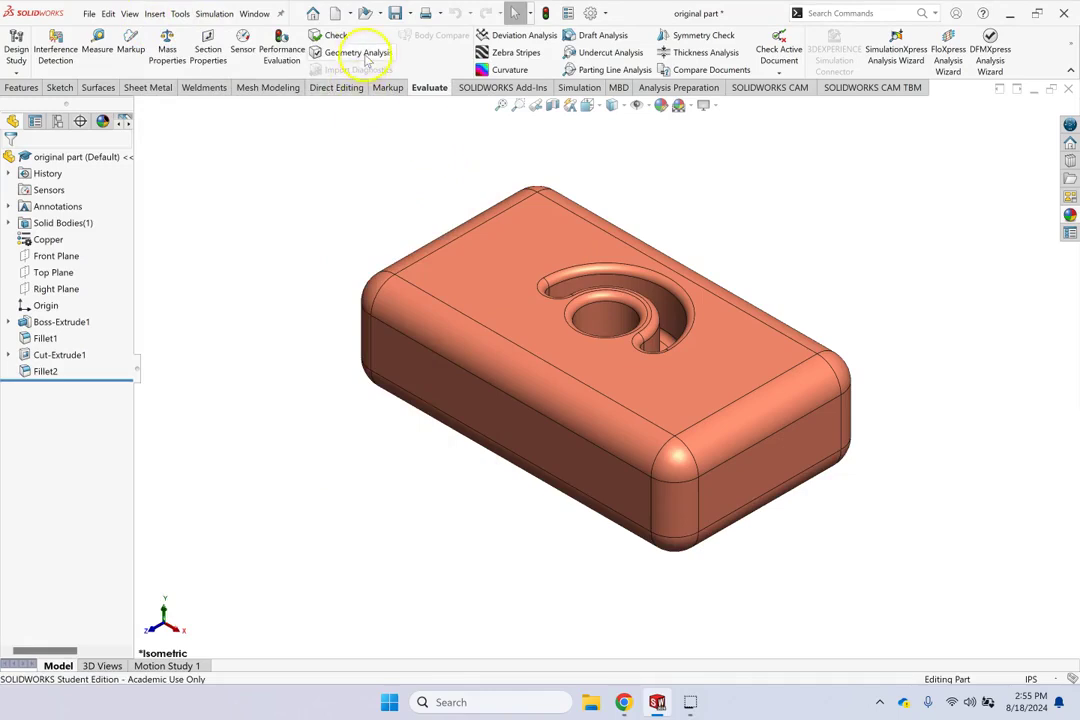
# - Open scanned part.STL as a ScanTo3D mesh file, creating Part8 with Mesh1
pyautogui.click(365, 13)
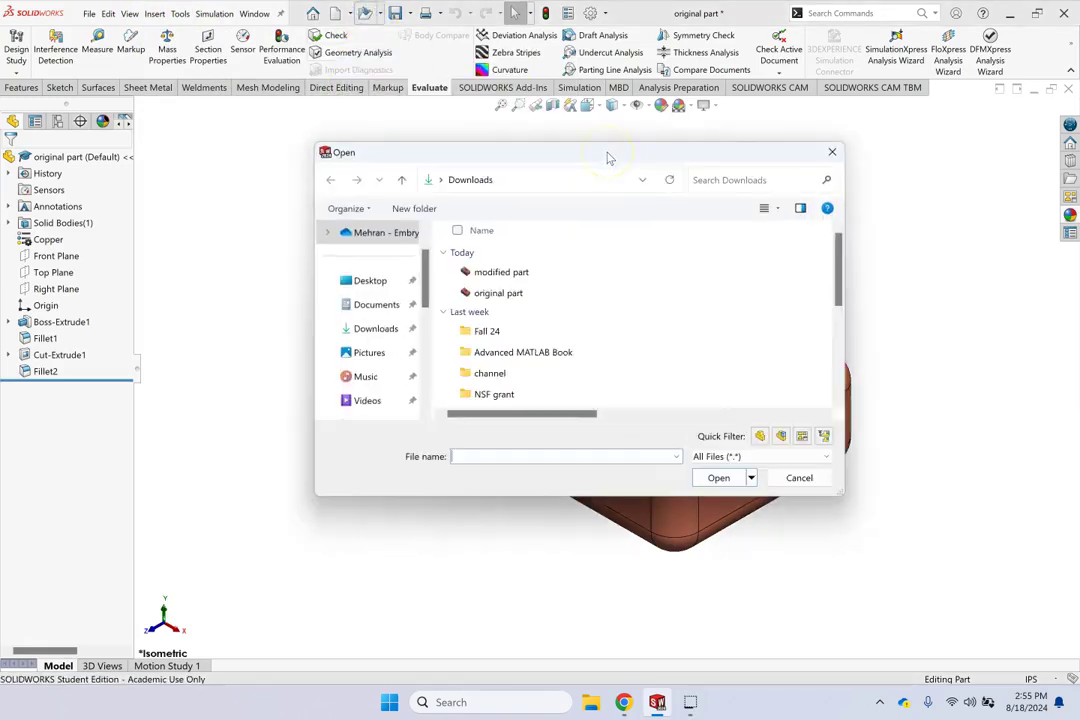
pyautogui.click(788, 456)
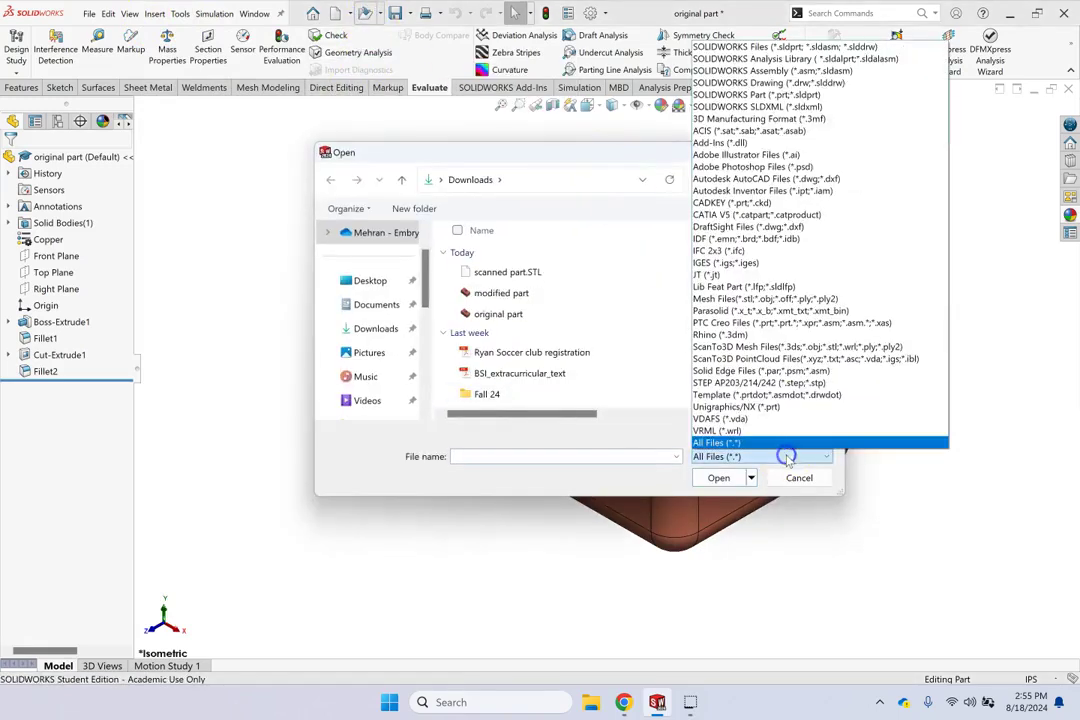
pyautogui.click(758, 347)
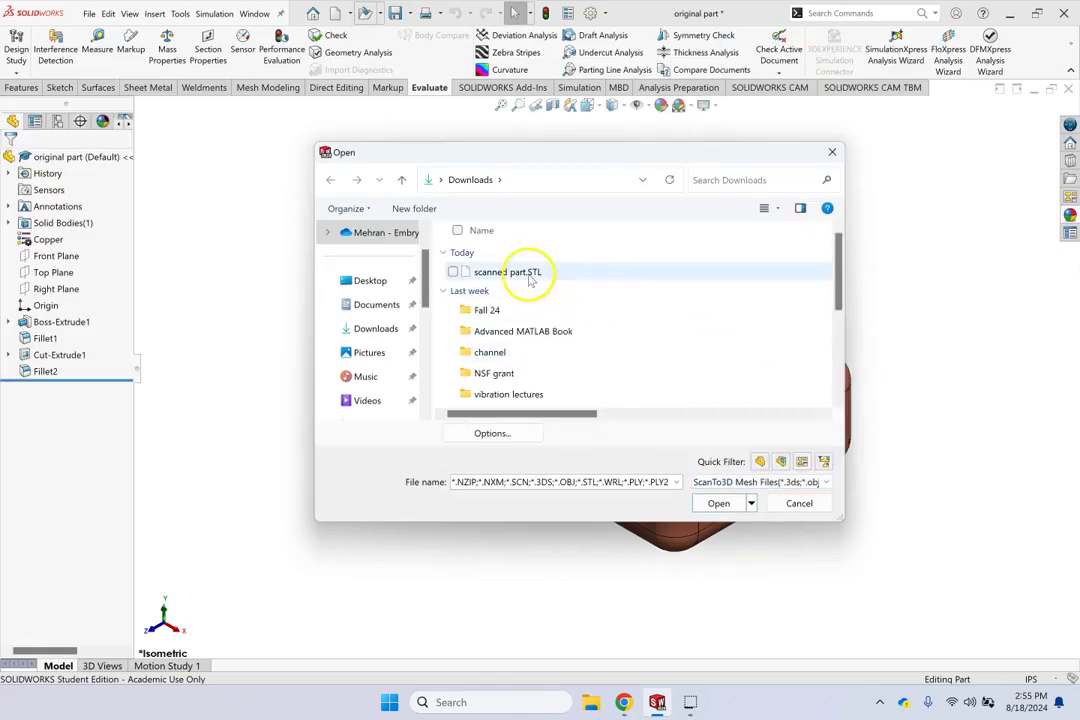
pyautogui.click(722, 503)
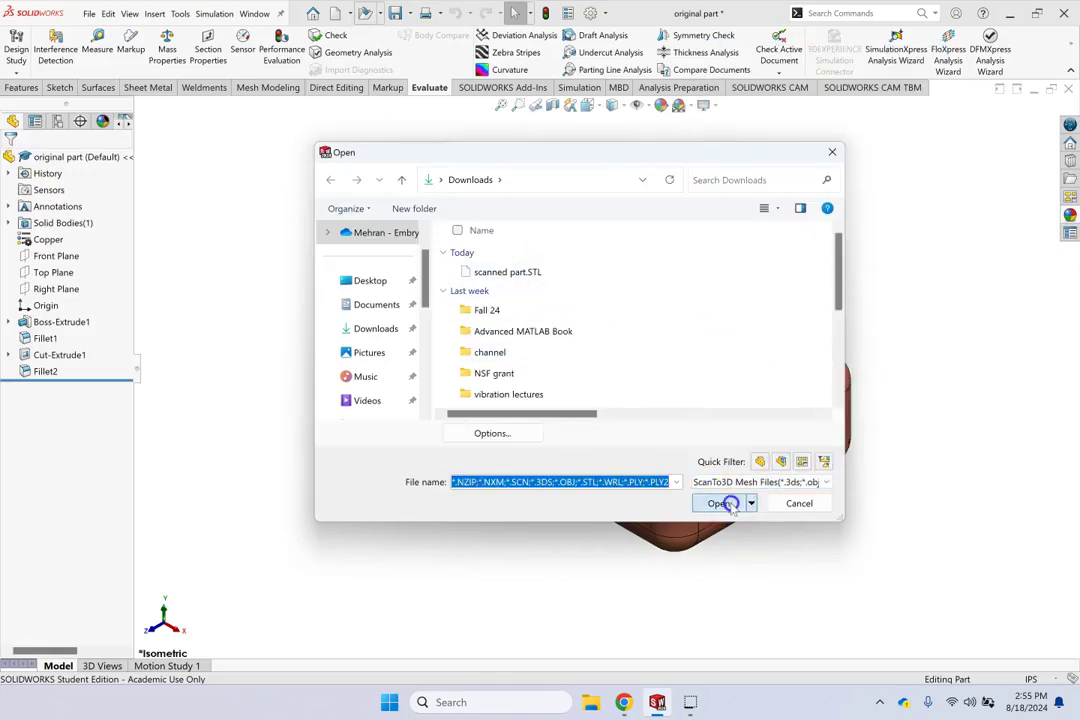
pyautogui.click(533, 272)
pyautogui.click(722, 503)
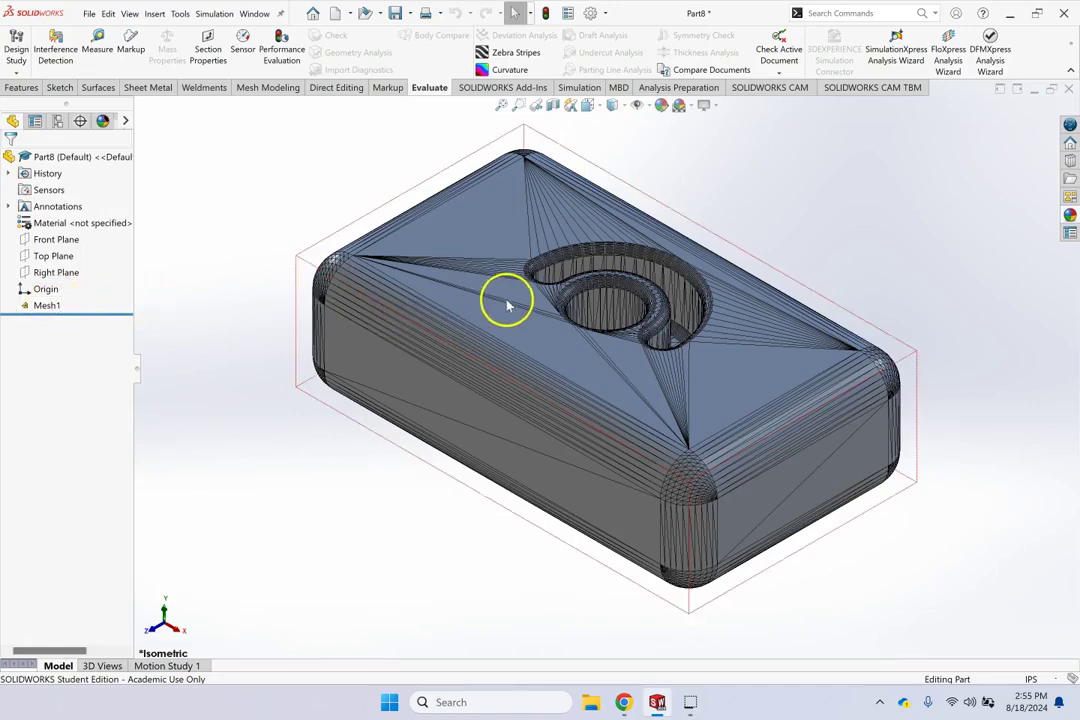
# - Launch the Mesh Prep Wizard on Mesh1 and advance to the mesh simplification page
pyautogui.rightClick(52, 305)
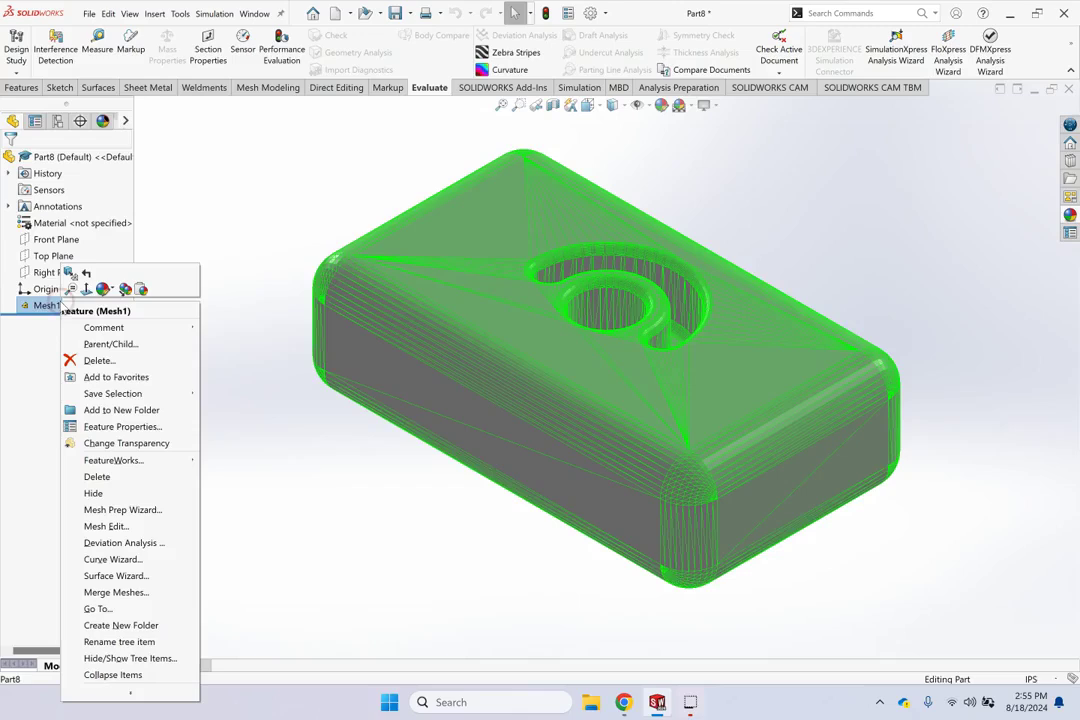
pyautogui.click(118, 511)
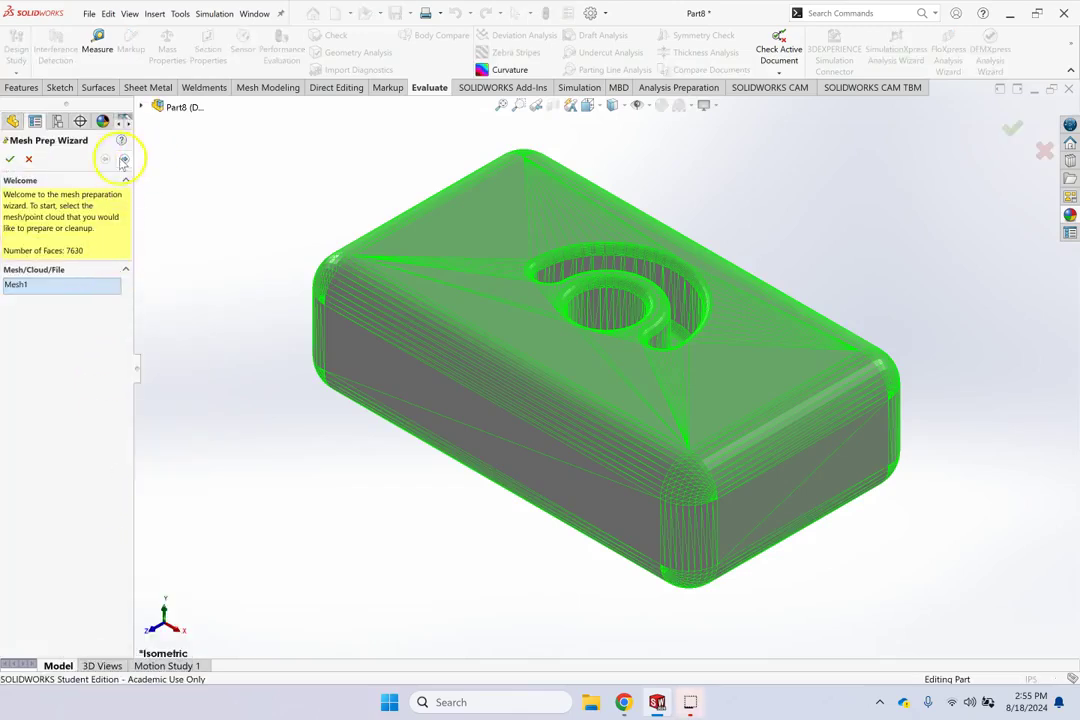
pyautogui.click(124, 159)
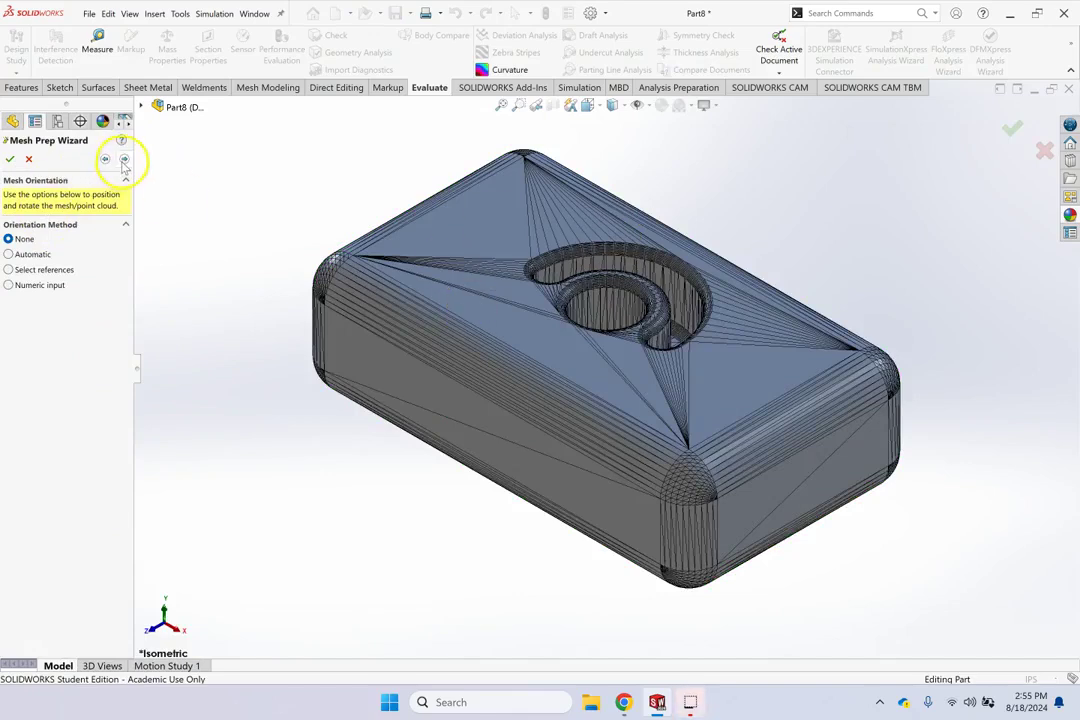
pyautogui.click(124, 159)
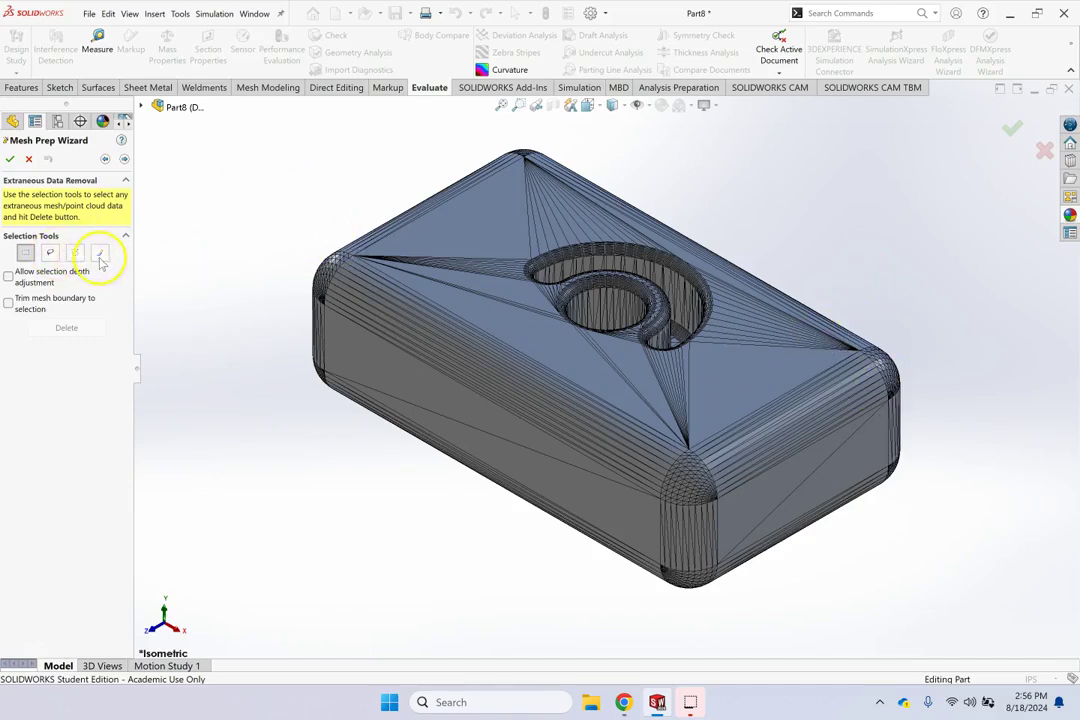
pyautogui.click(125, 162)
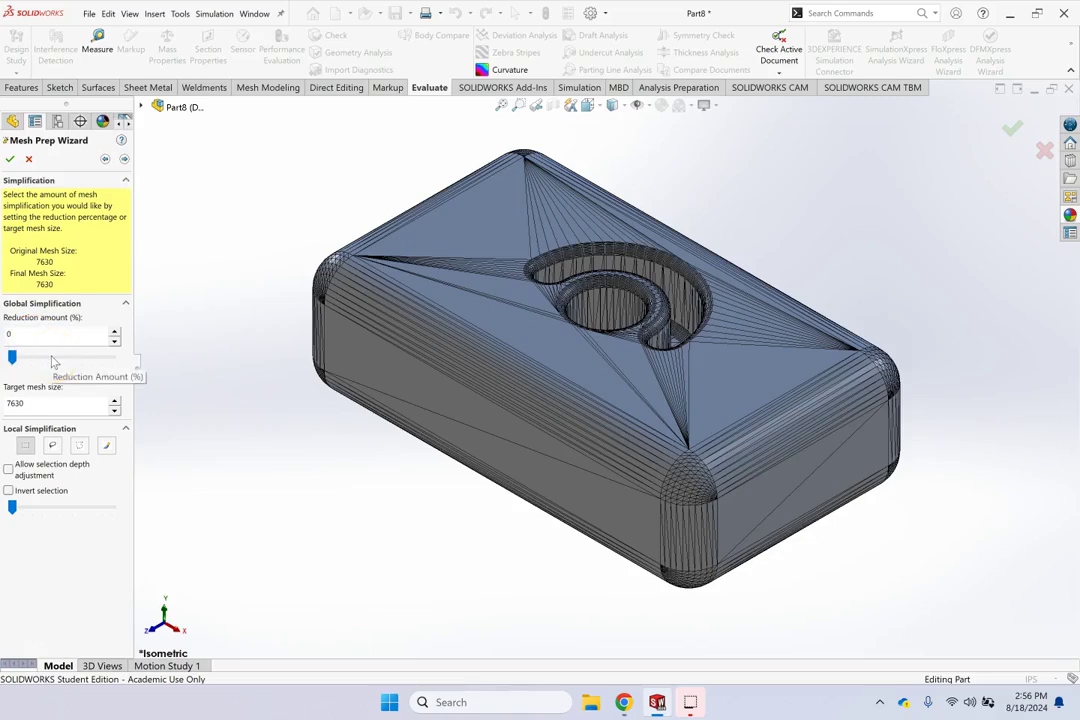
# - Reduce the mesh by 20%, raise global smoothness, and continue into the Surface Wizard
pyautogui.click(53, 359)
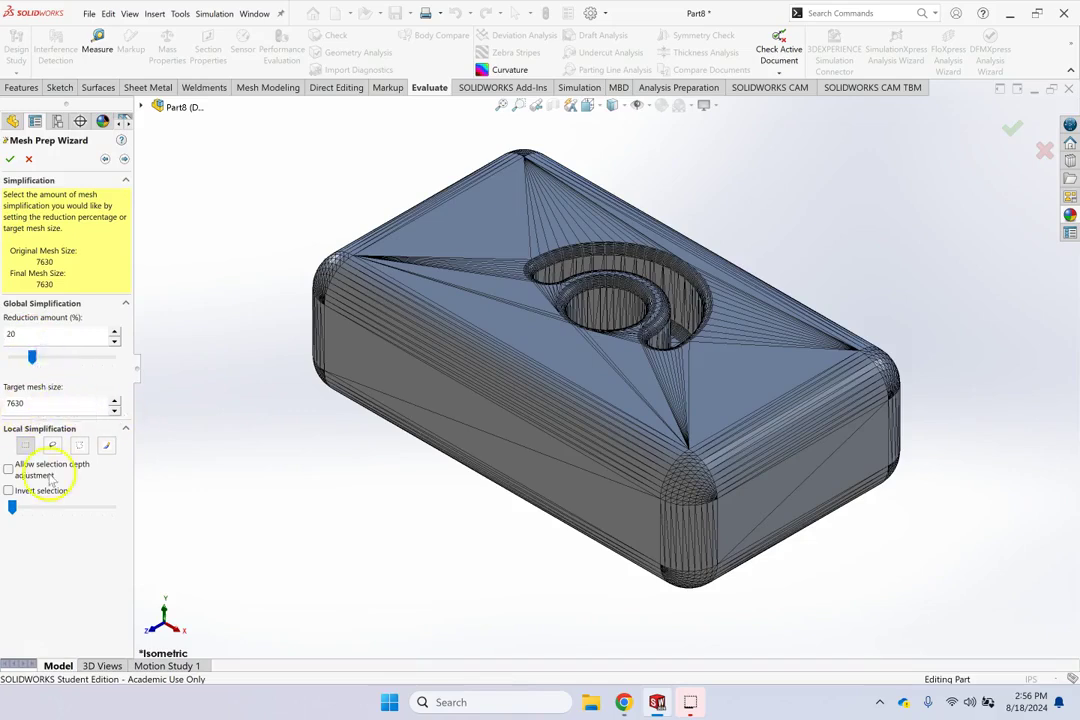
pyautogui.click(124, 159)
pyautogui.moveTo(12, 285); pyautogui.dragTo(32, 285)
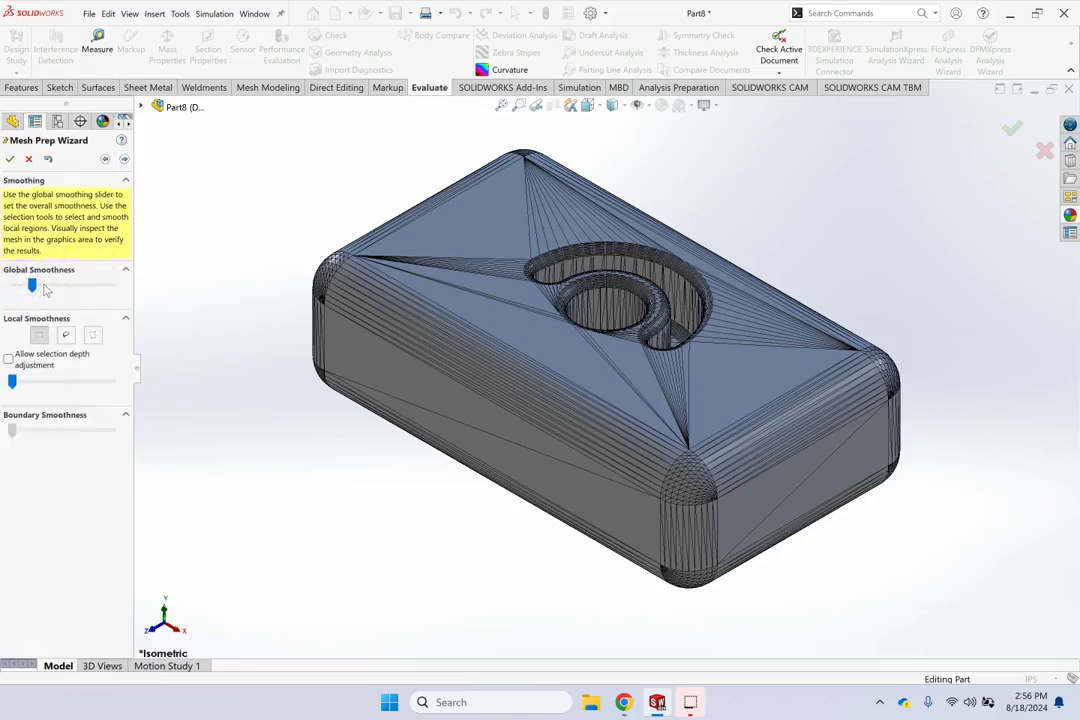
pyautogui.click(124, 159)
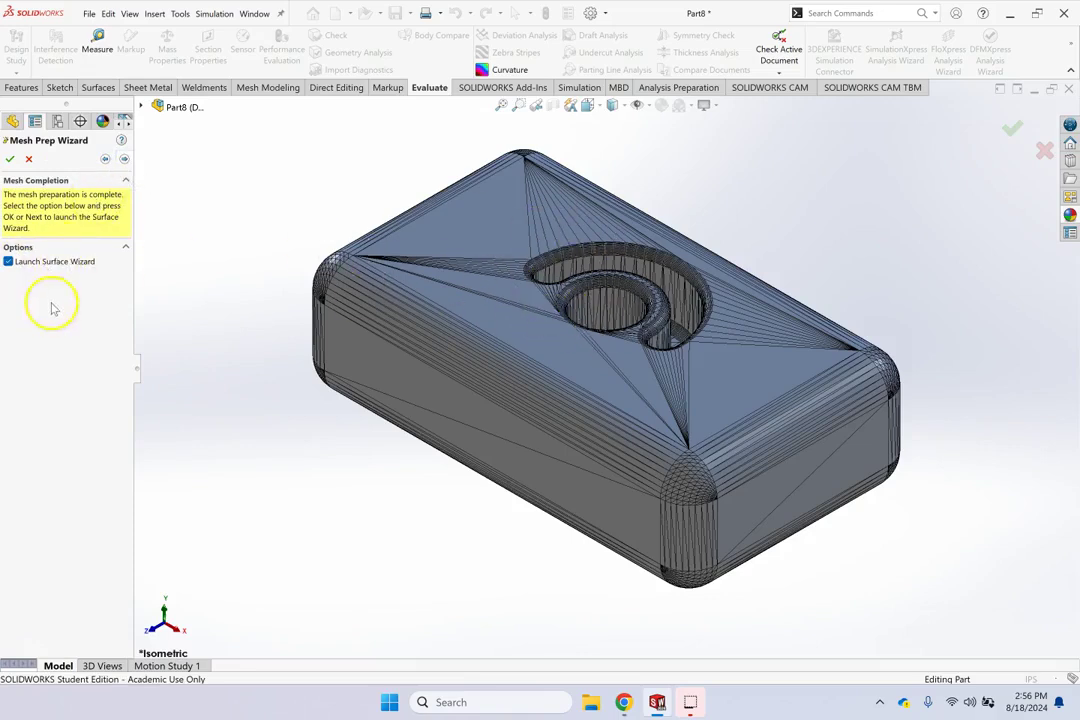
pyautogui.click(124, 159)
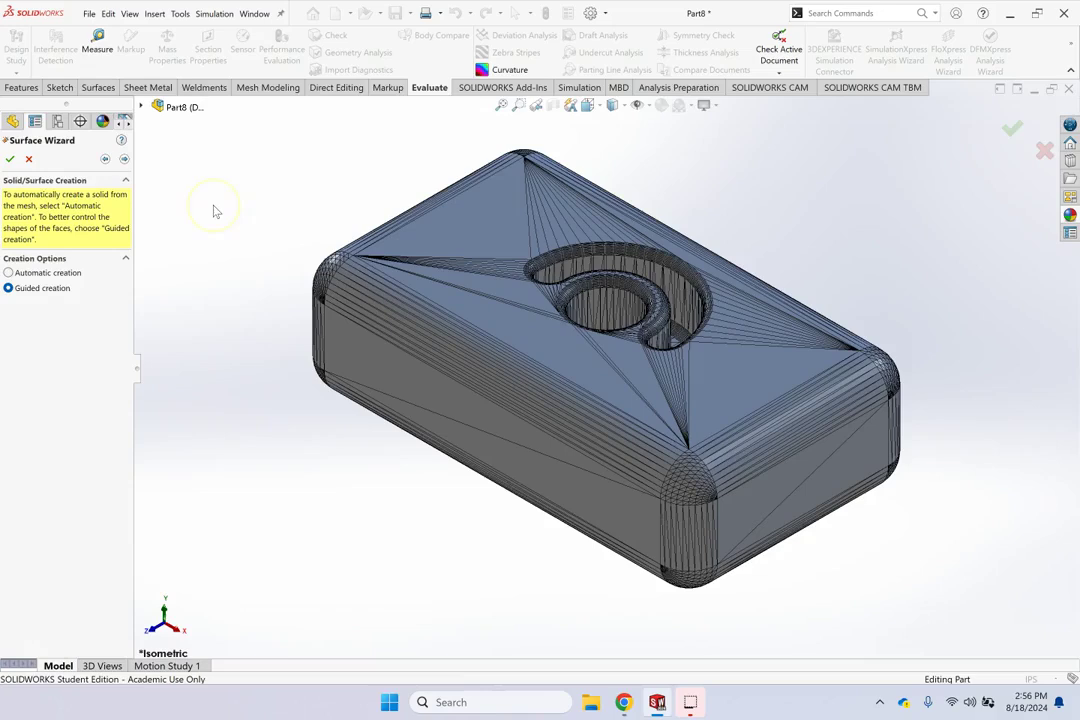
# - Create surfaces automatically with slightly lower surface detail, keeping error surfaces, for 383 faces
pyautogui.click(30, 273)
pyautogui.click(124, 159)
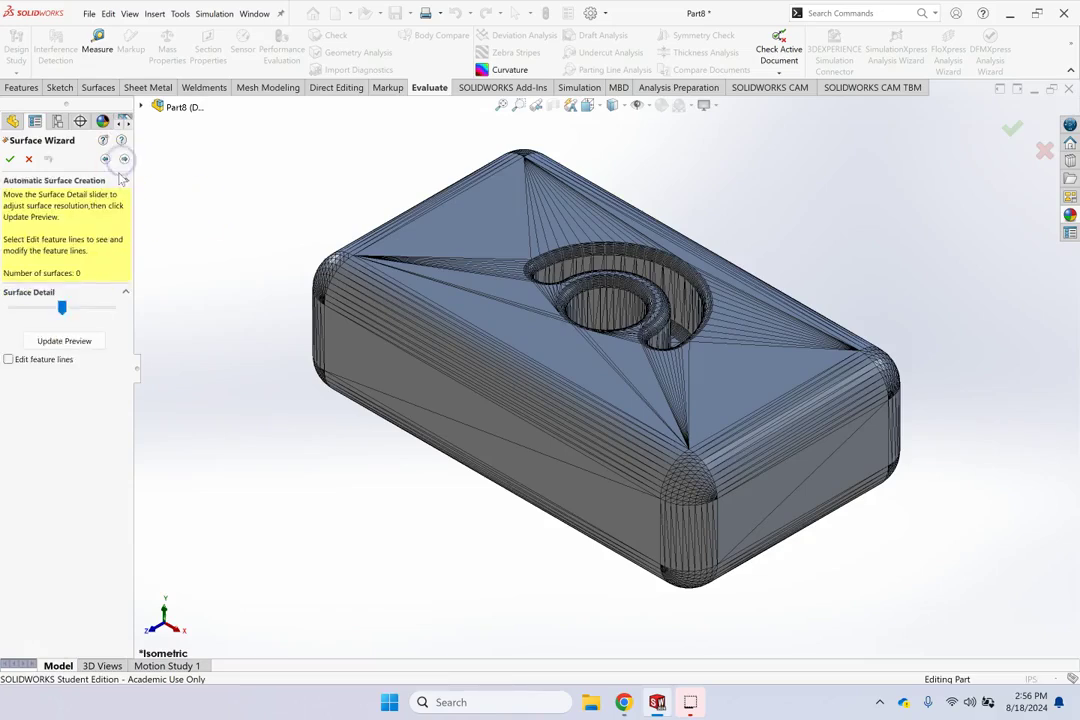
pyautogui.click(34, 308)
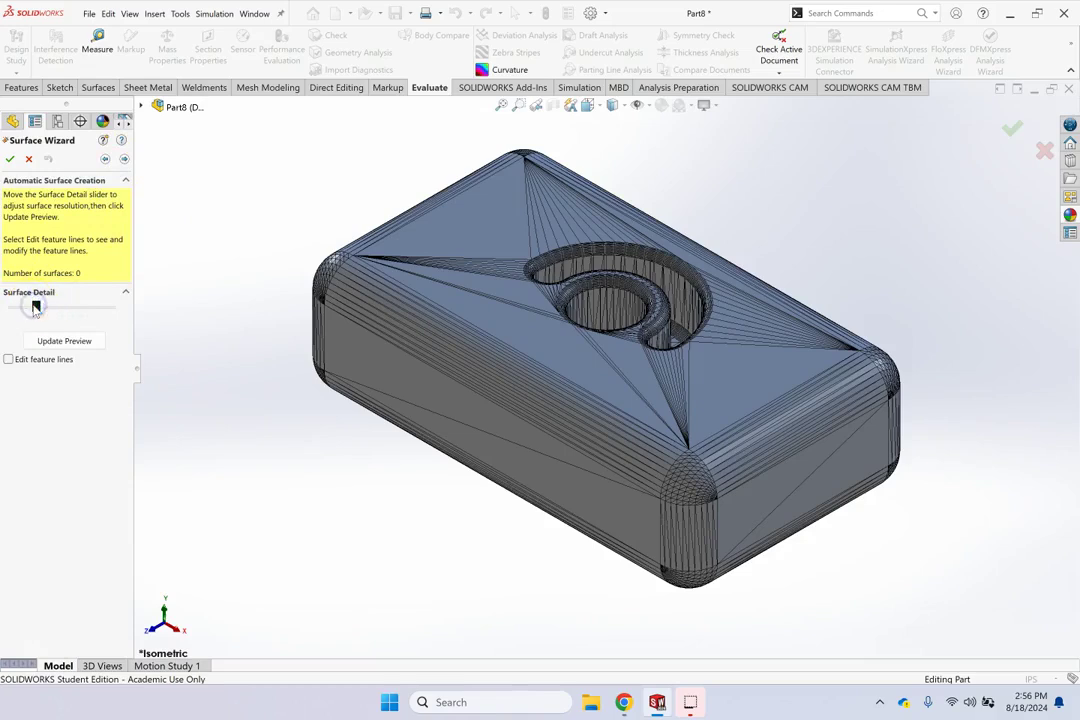
pyautogui.click(124, 159)
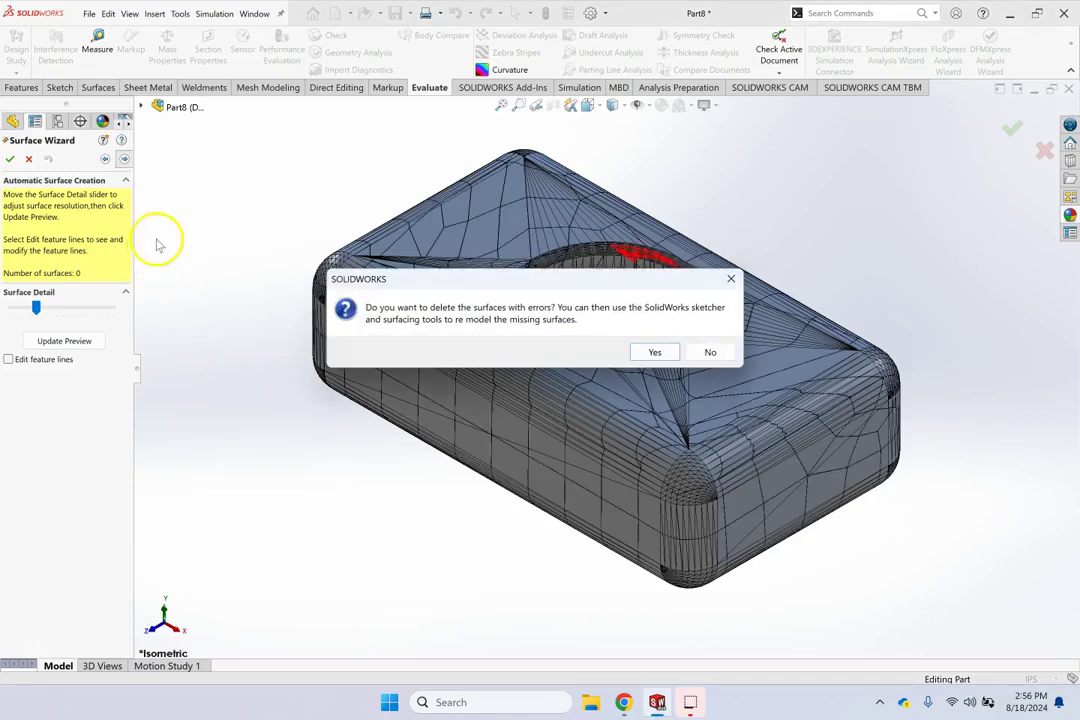
pyautogui.moveTo(522, 282); pyautogui.dragTo(364, 408)
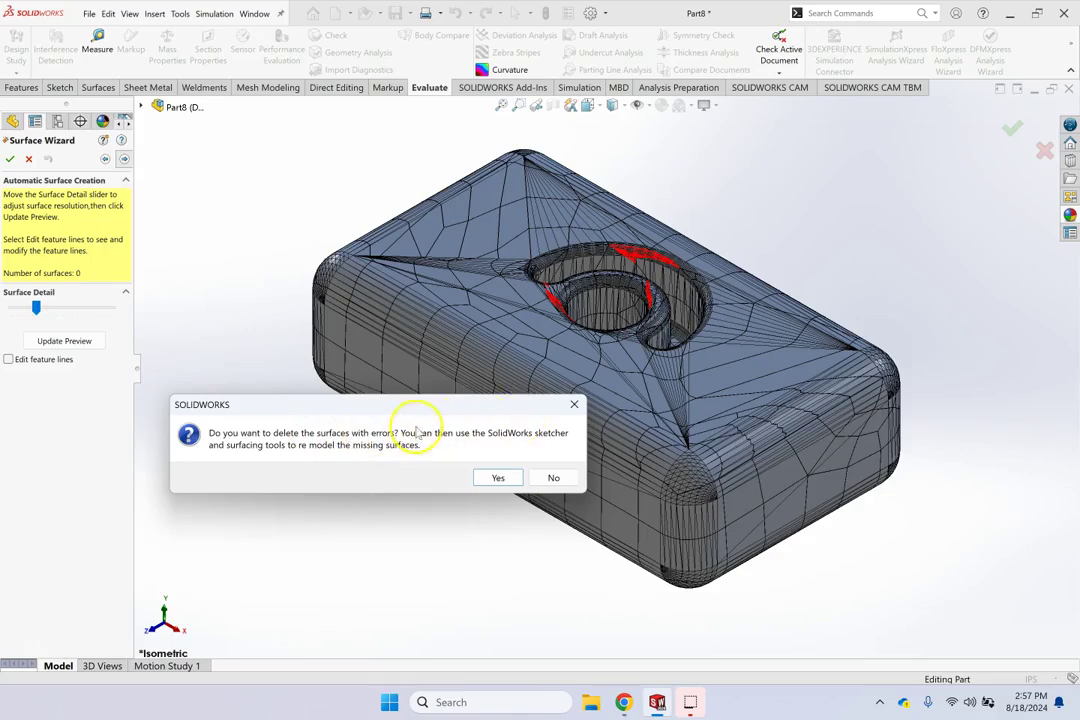
pyautogui.click(551, 478)
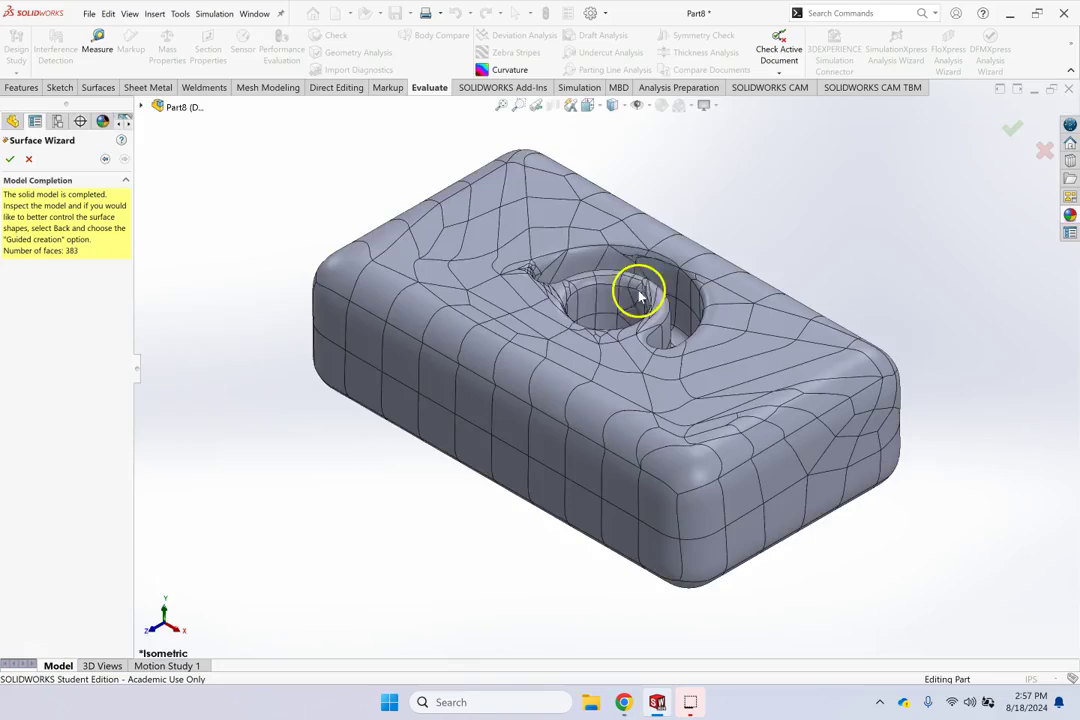
# - Inspect the generated solid from below and display it shaded without edges
pyautogui.scroll(-5, 634, 292)
pyautogui.scroll(-3, 634, 292)
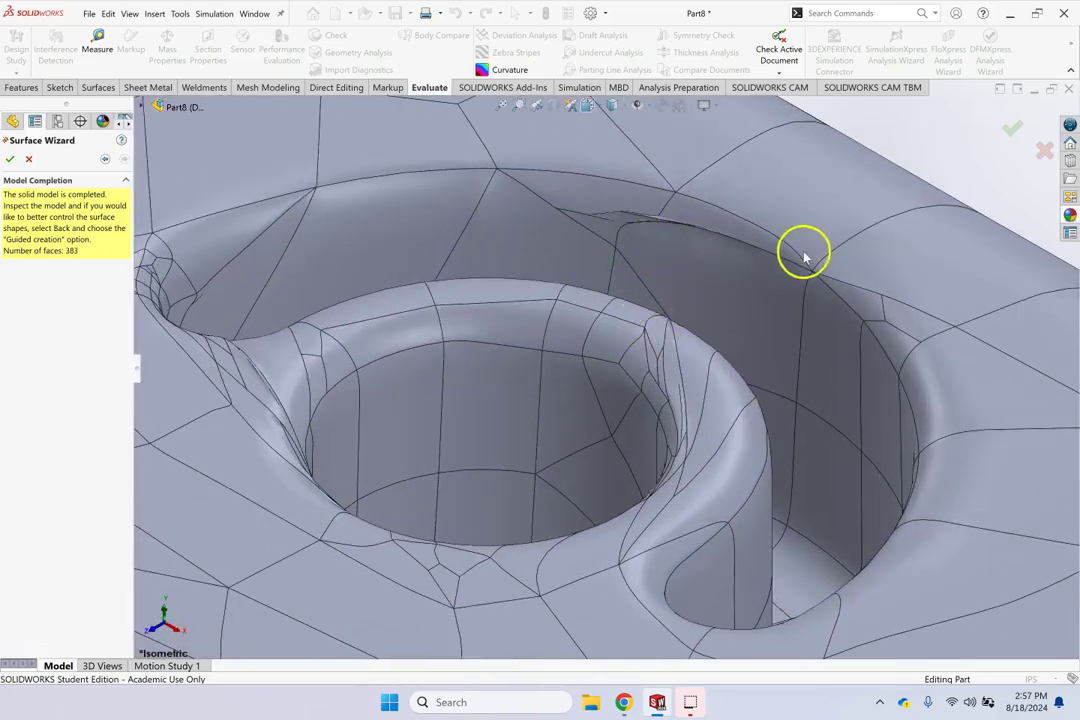
pyautogui.scroll(4, 656, 330)
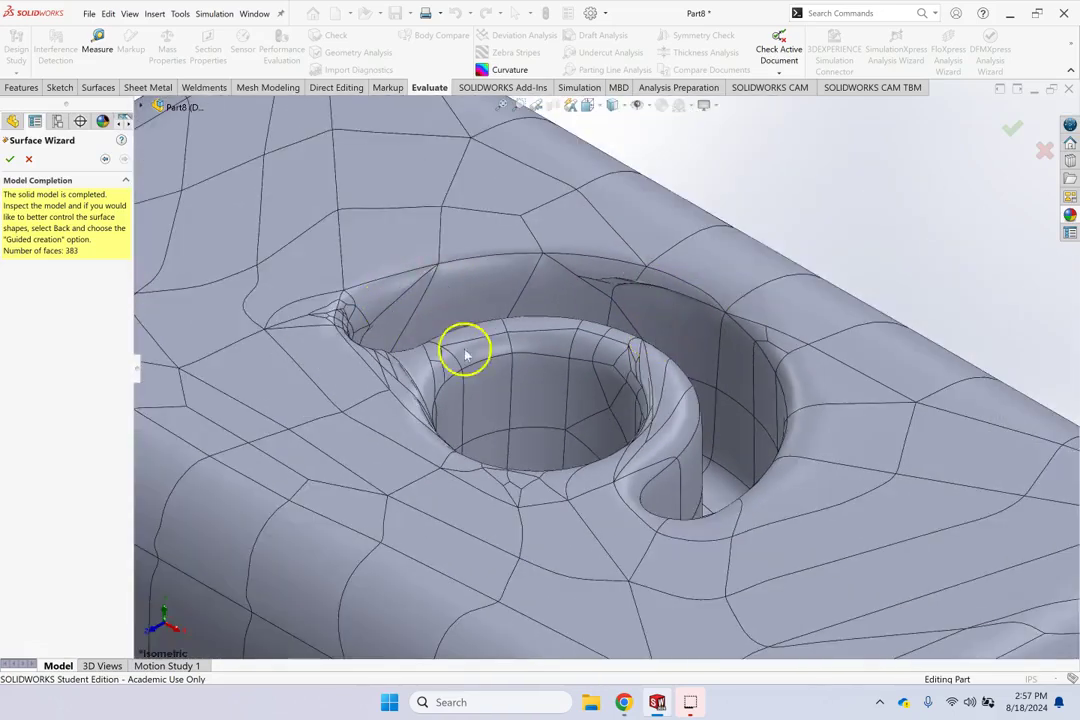
pyautogui.scroll(5, 528, 374)
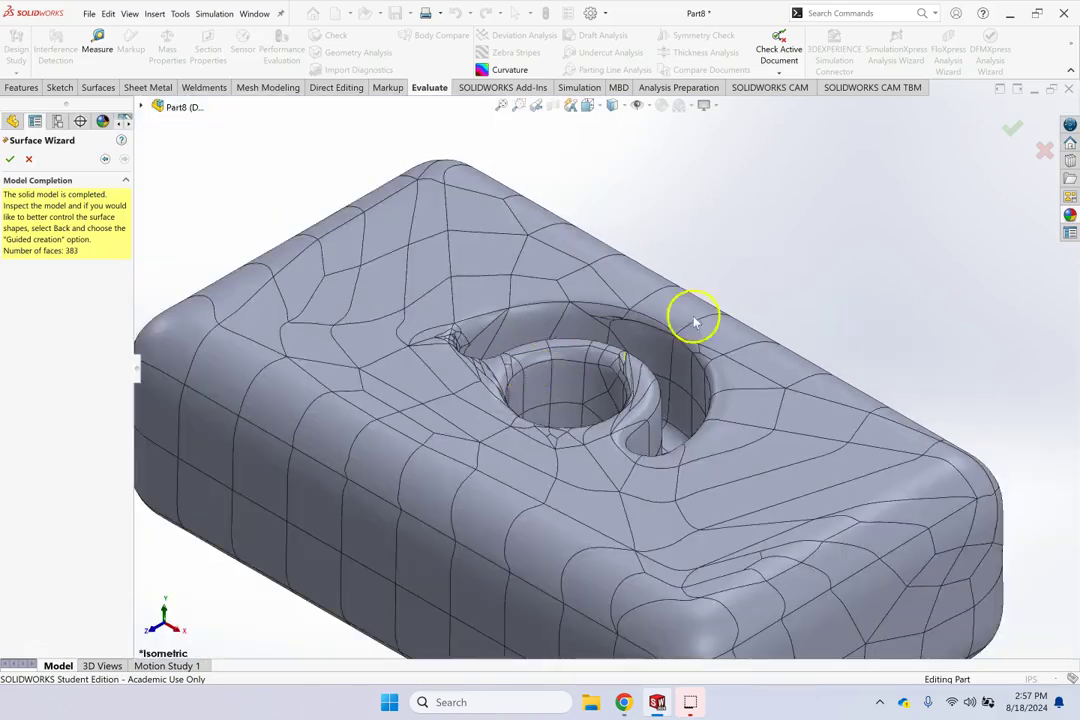
pyautogui.moveTo(830, 249); pyautogui.dragTo(790, 235, button='middle')
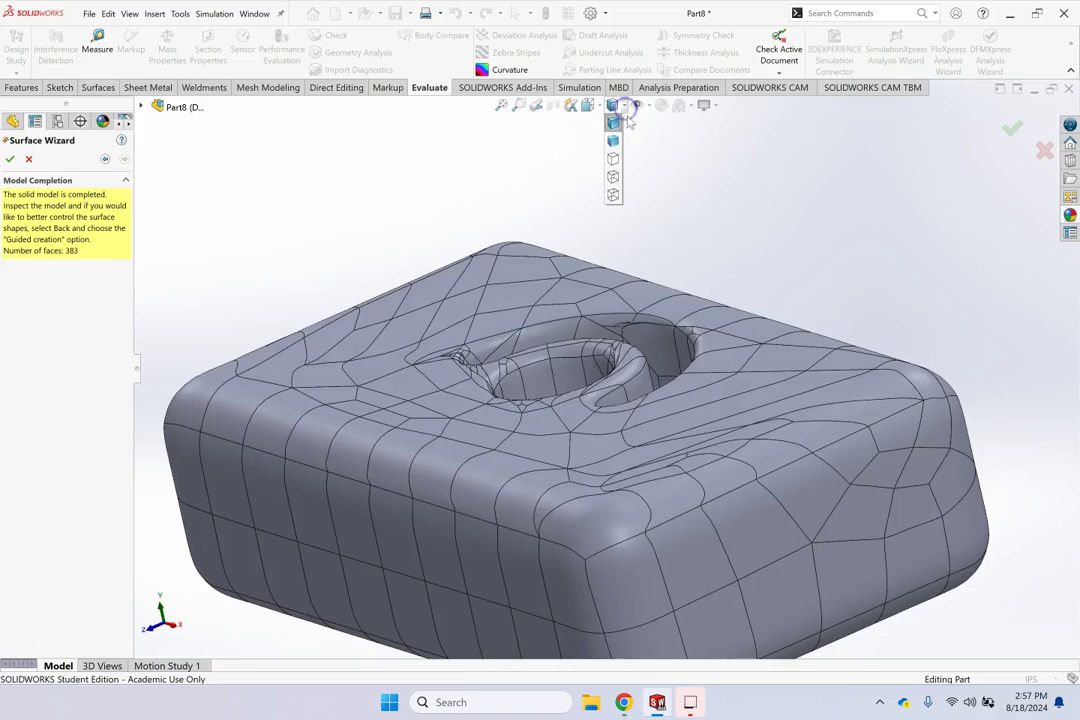
pyautogui.click(614, 141)
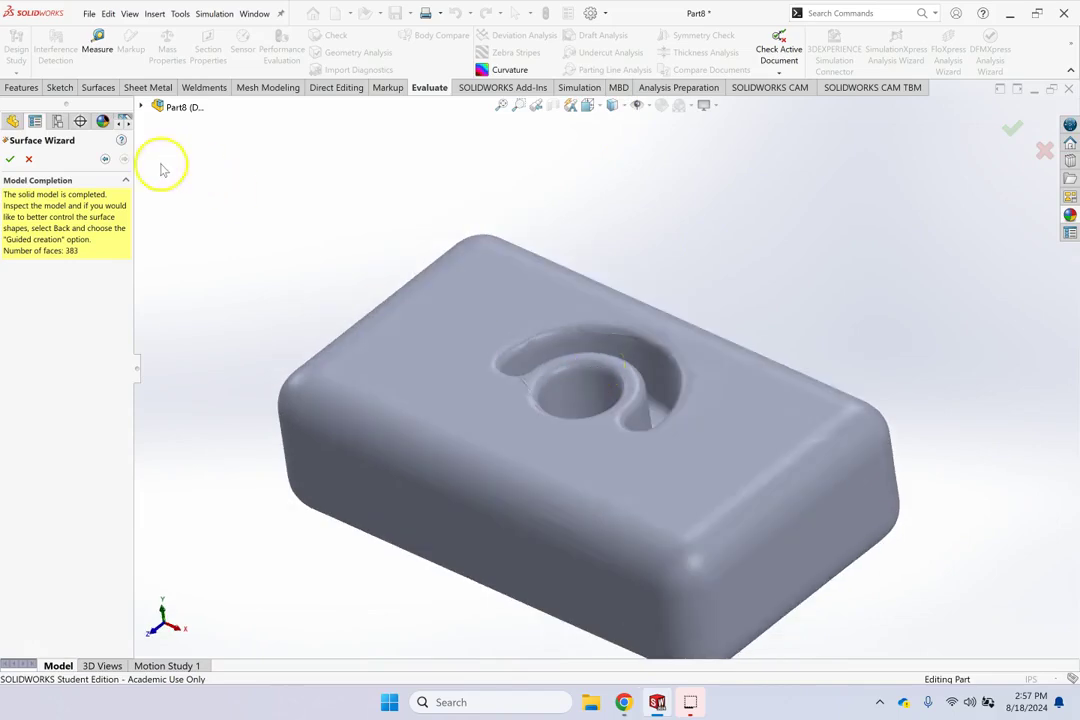
# - Finish the Surface Wizard and check the new Imported1 body under Mesh1
pyautogui.click(12, 160)
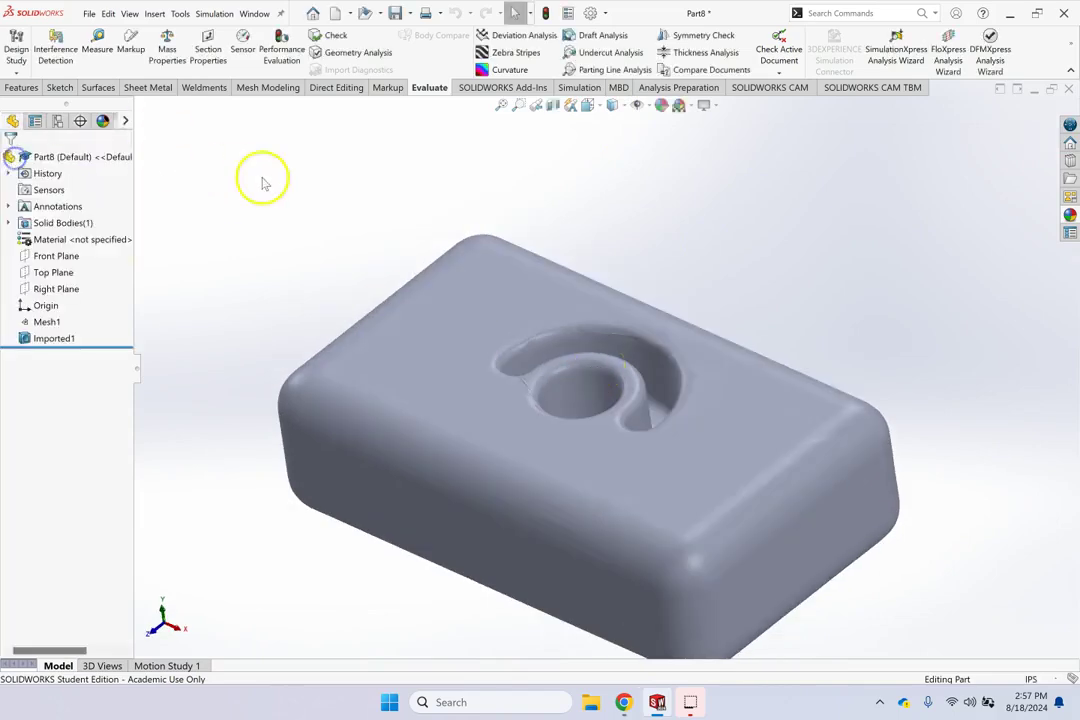
pyautogui.click(74, 336)
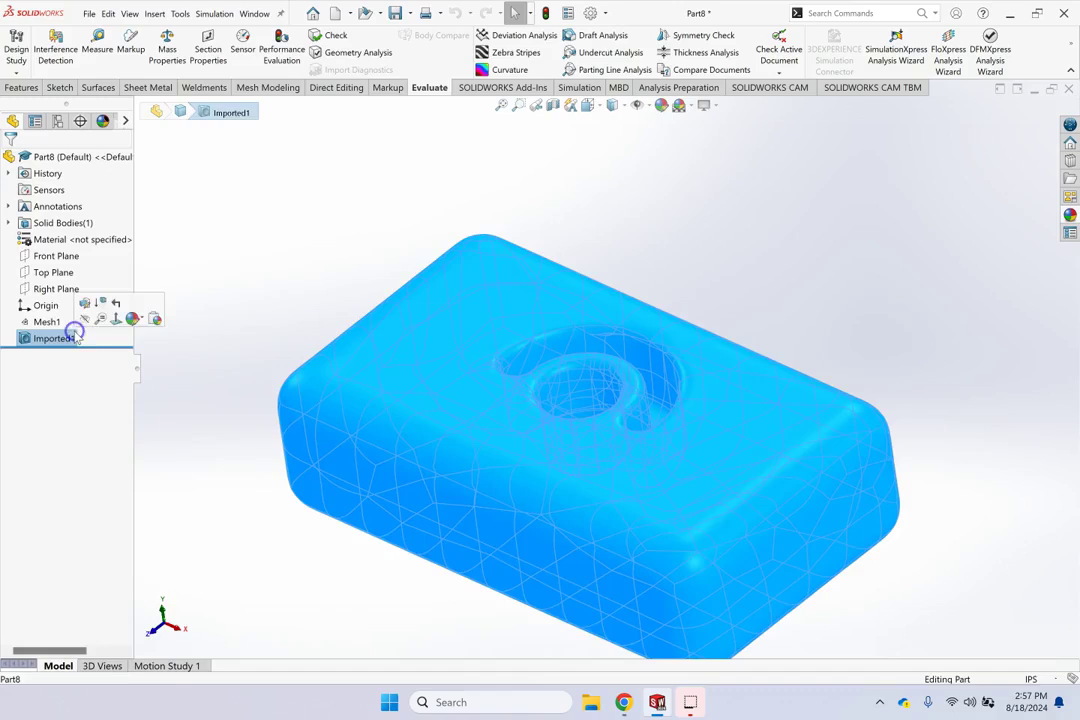
pyautogui.click(263, 231)
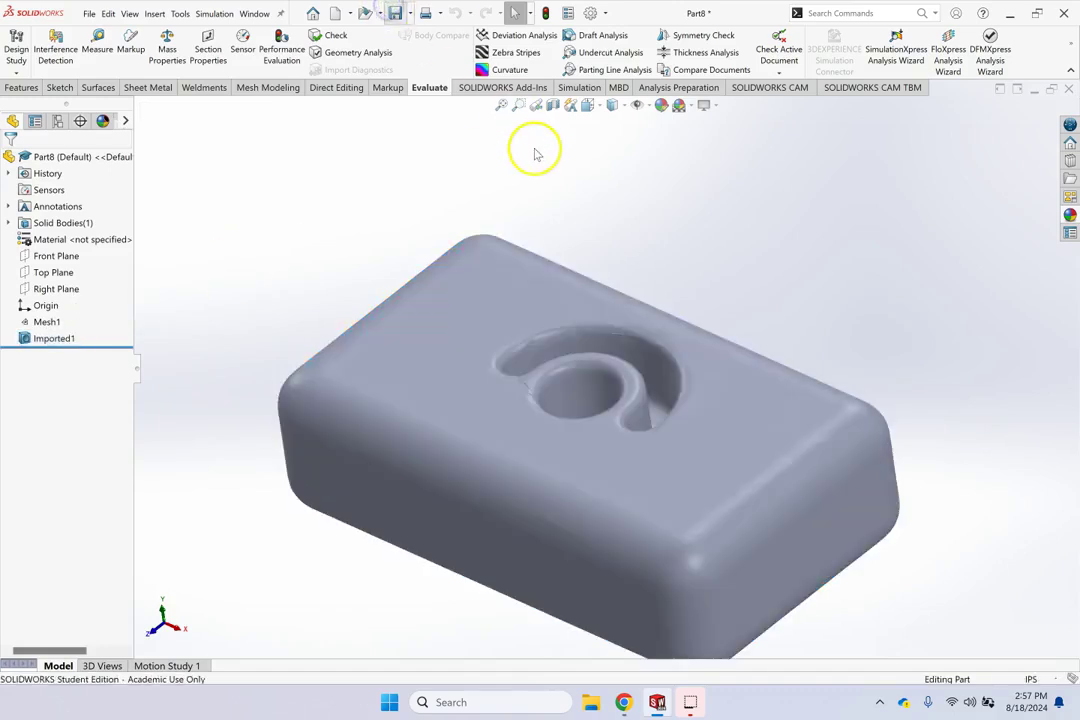
# - Save the part as 'manufactured scanned part'
pyautogui.hotkey('ctrl', 's')
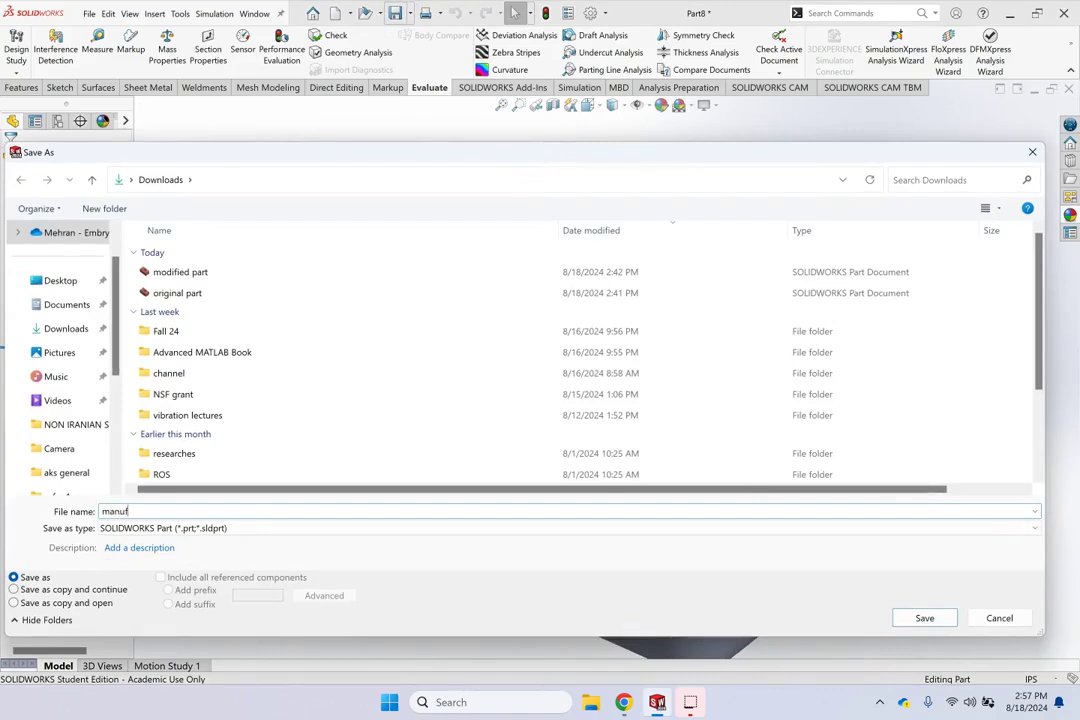
pyautogui.write('manufactured scanned part')
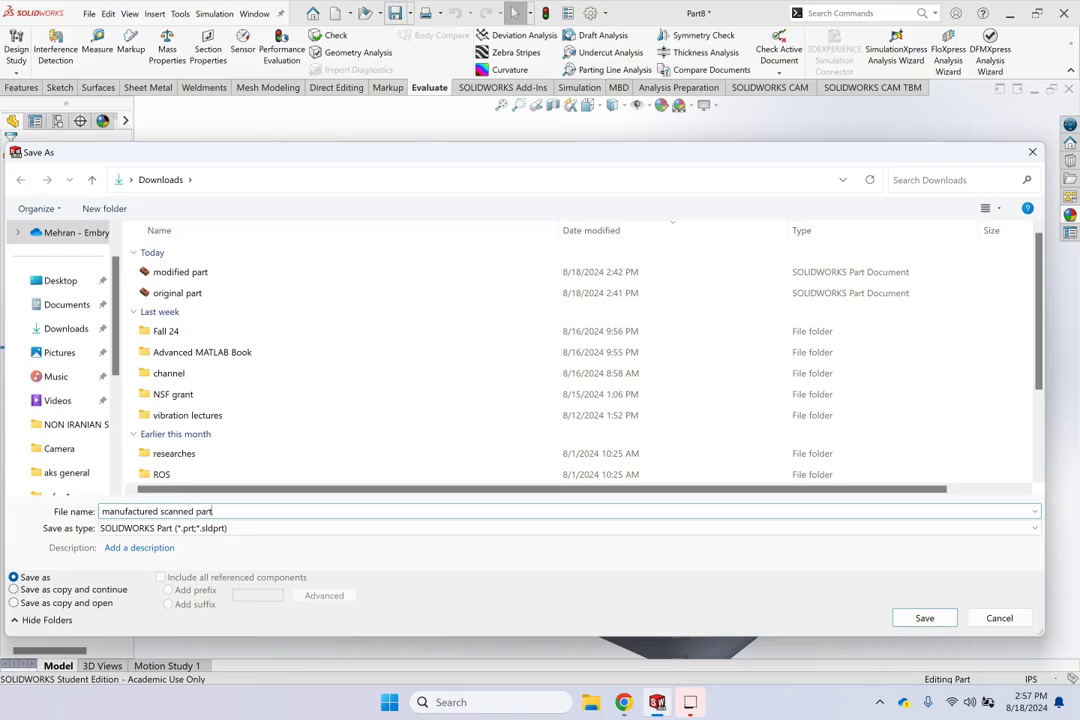
pyautogui.press('Return')
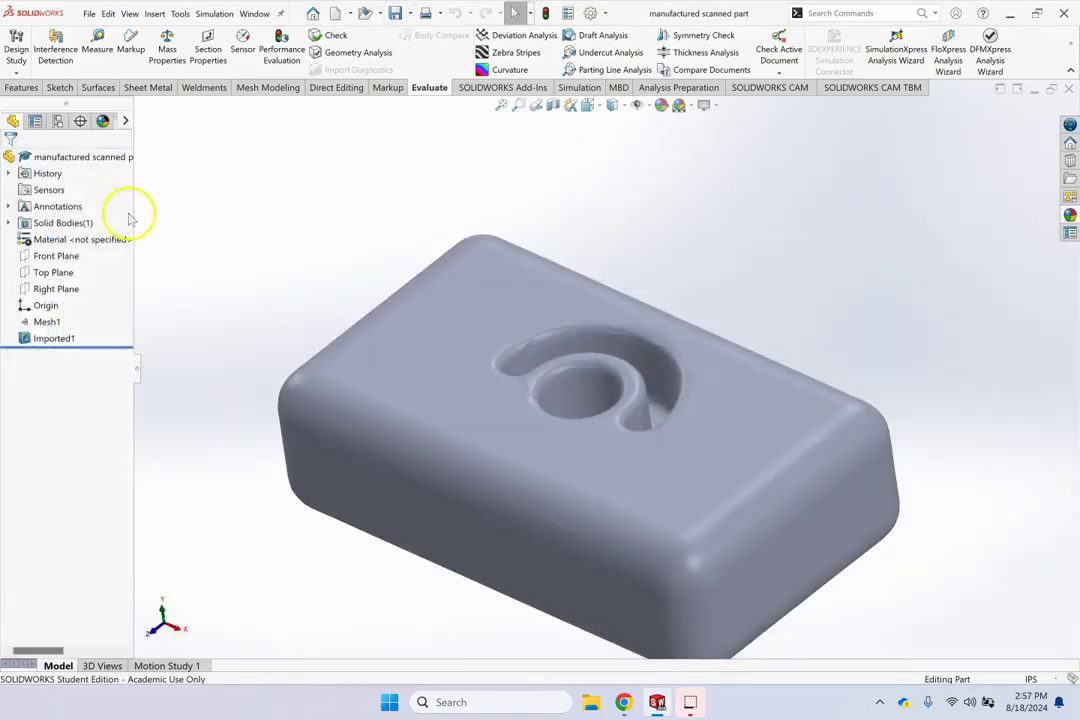
# - Assign Copper as the part's material and fit the model in view
pyautogui.rightClick(50, 238)
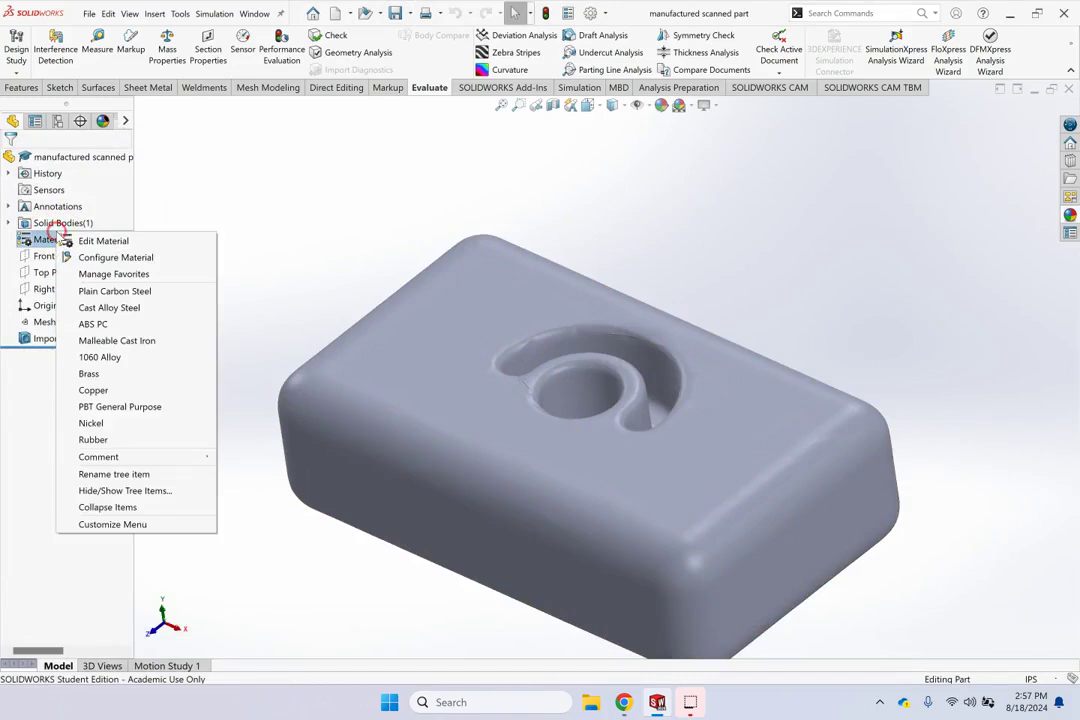
pyautogui.click(90, 390)
pyautogui.press('f')
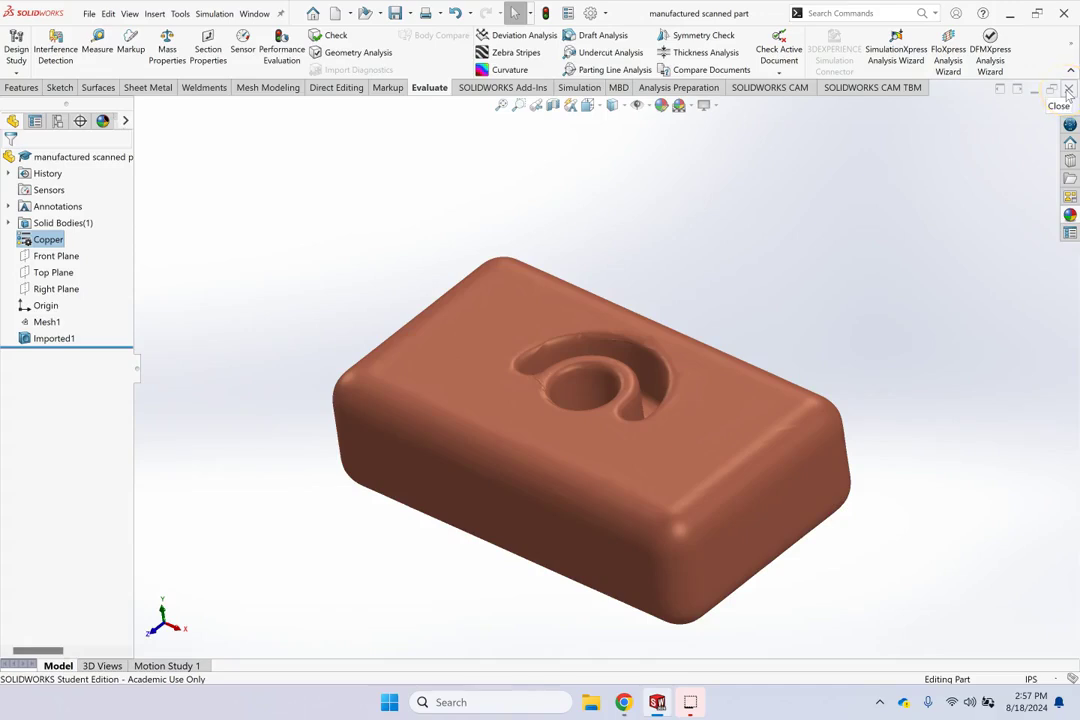
# - Close the scanned part, then show original part isometric, shaded without edges, and save it
pyautogui.click(1066, 90)
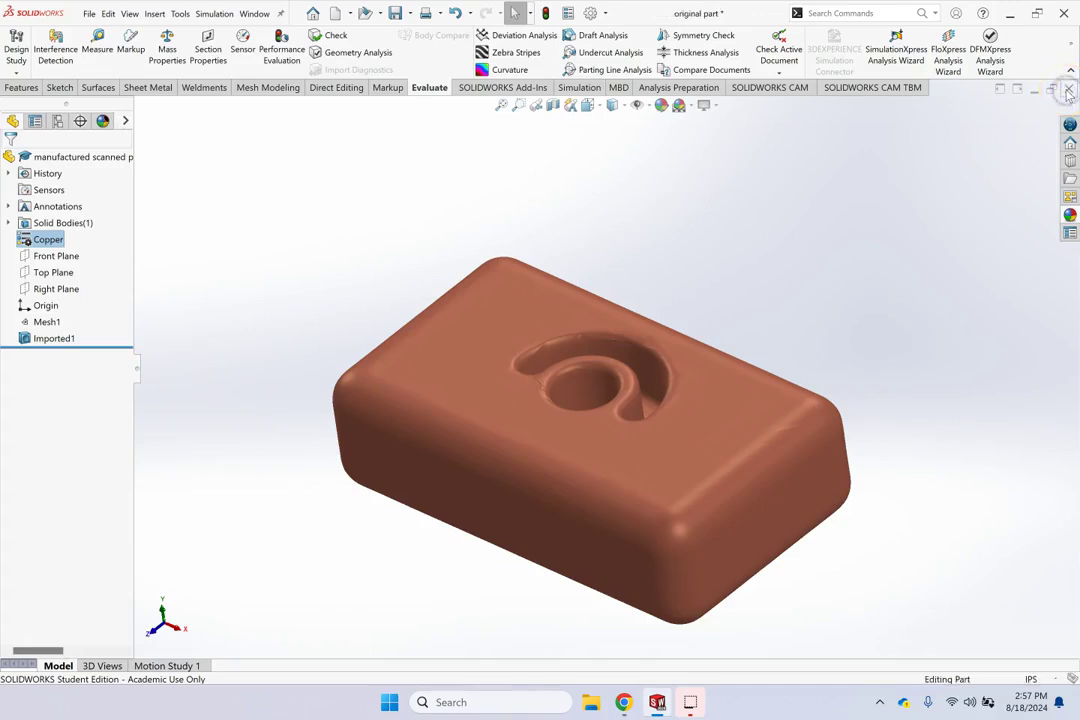
pyautogui.hotkey('ctrl', '7')
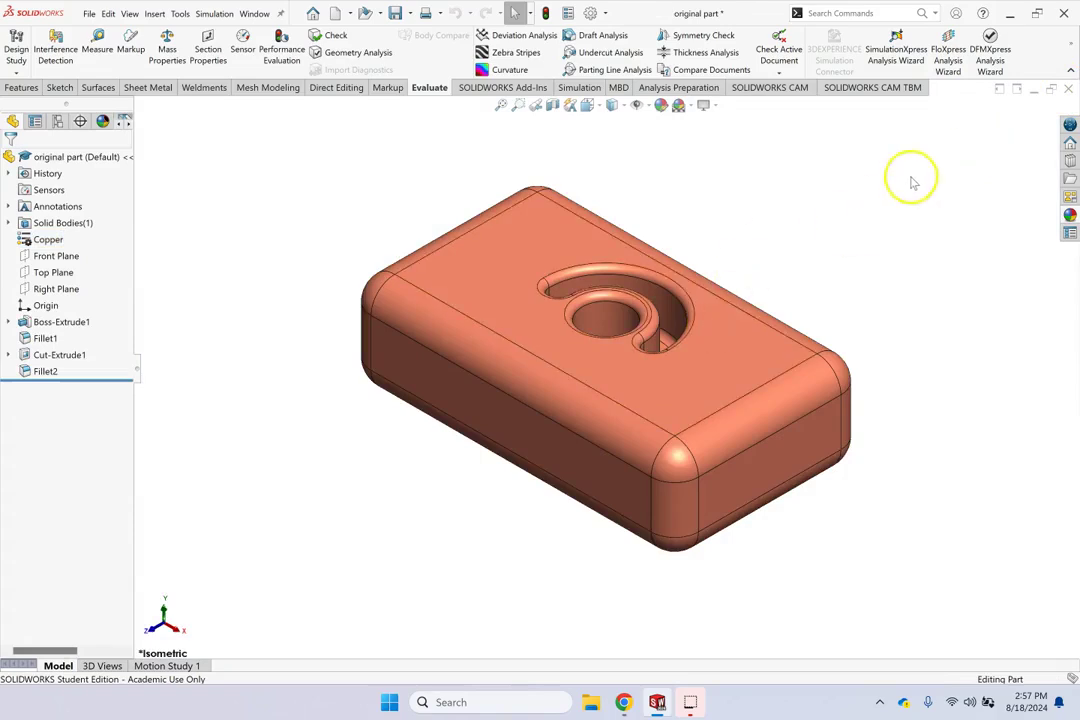
pyautogui.click(693, 108)
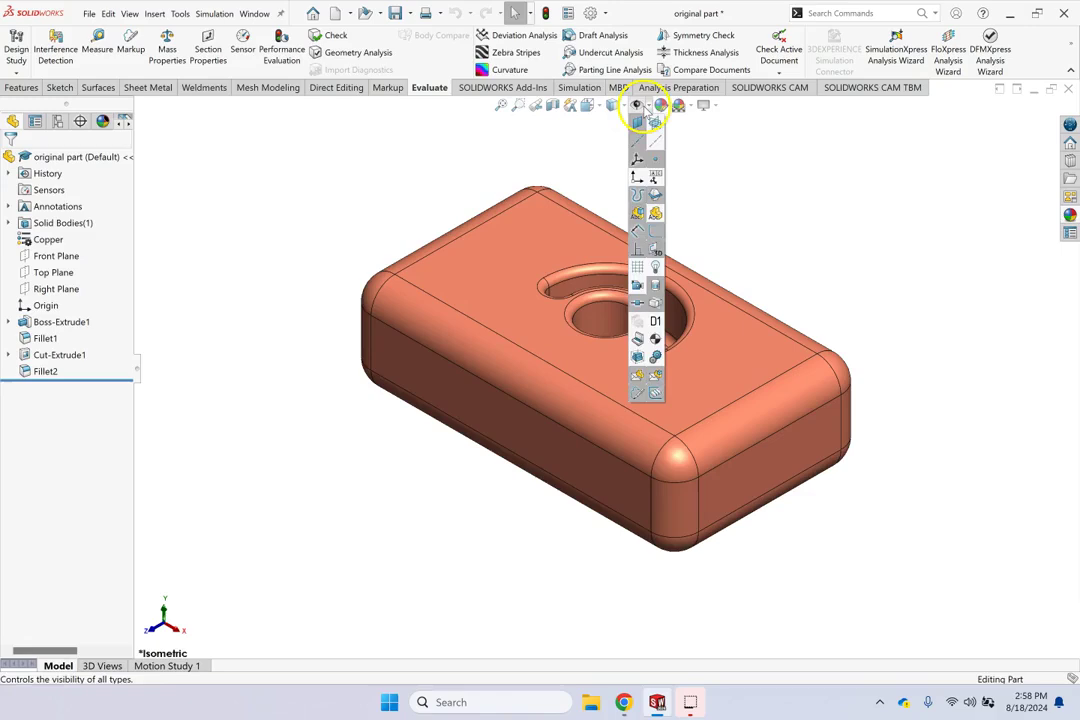
pyautogui.moveTo(612, 105)
pyautogui.click(614, 141)
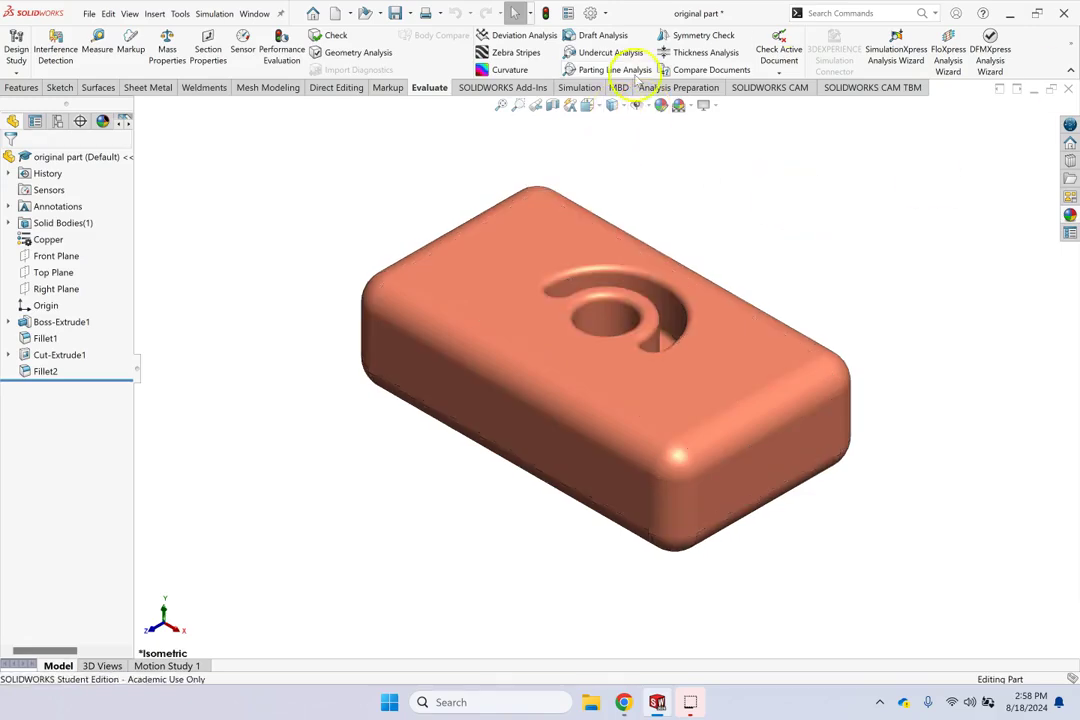
pyautogui.click(397, 13)
pyautogui.click(155, 13)
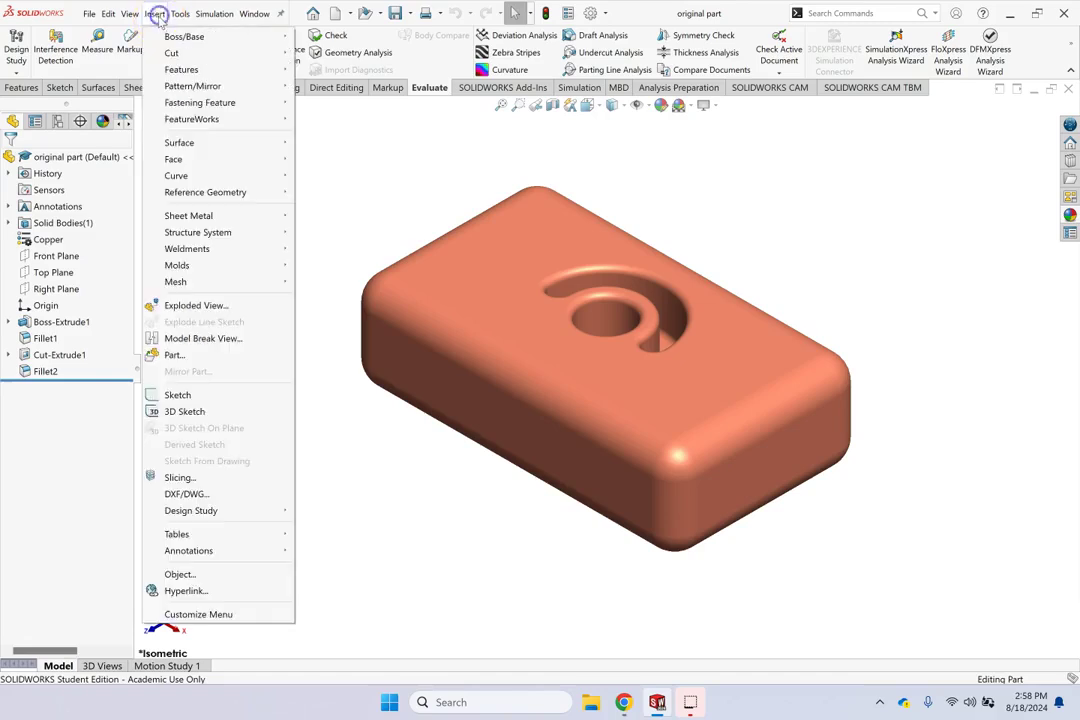
pyautogui.click(175, 354)
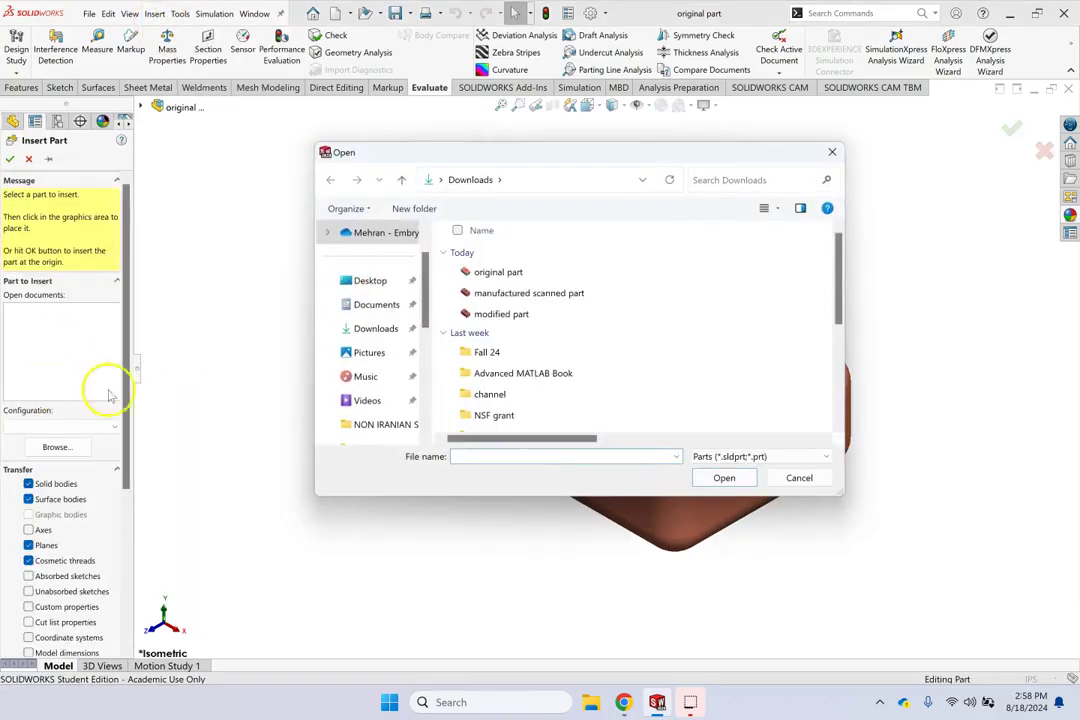
pyautogui.click(815, 478)
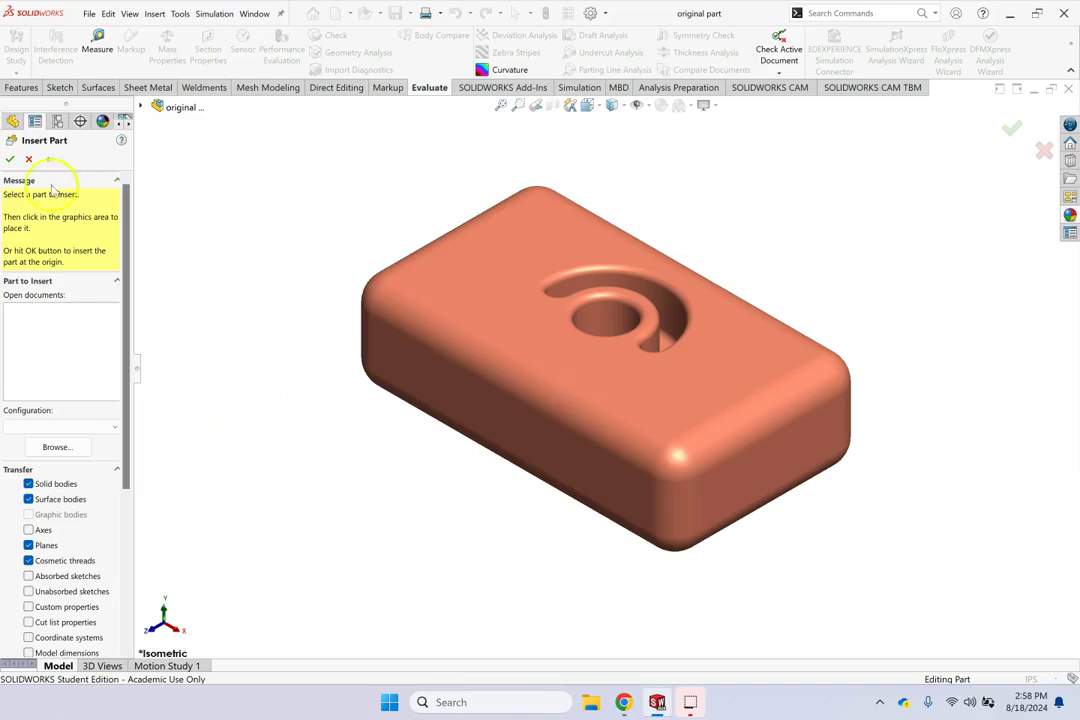
pyautogui.click(30, 160)
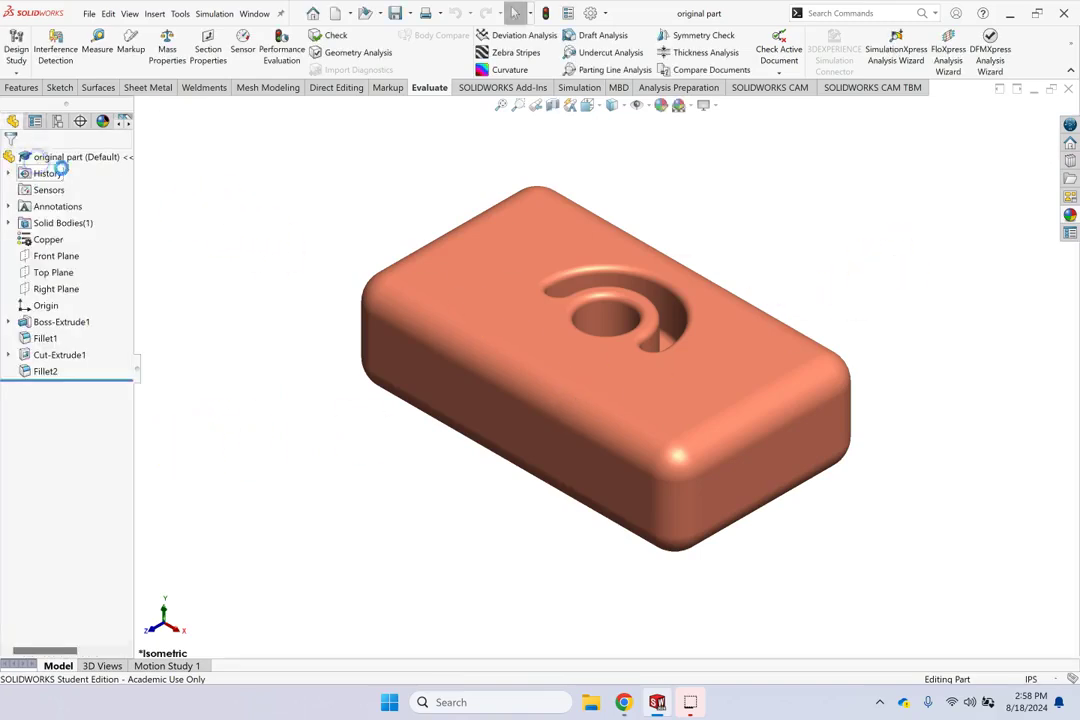
# - Start Move/Copy Bodies from Direct Editing and switch to its mate-constraint settings
pyautogui.click(314, 88)
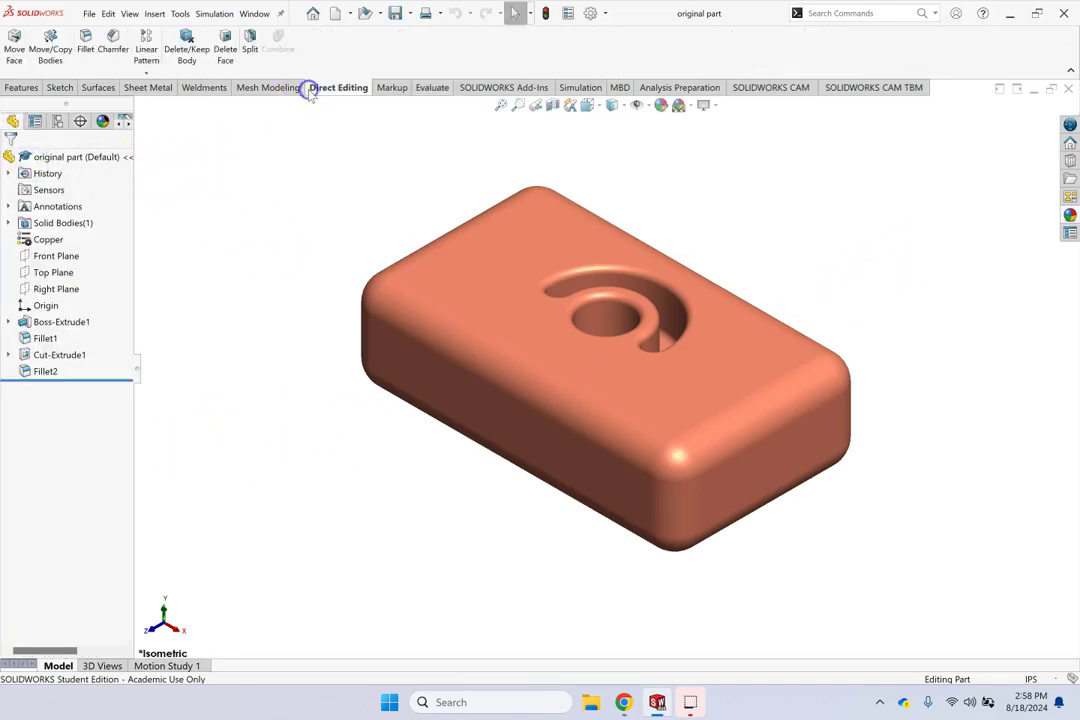
pyautogui.click(50, 52)
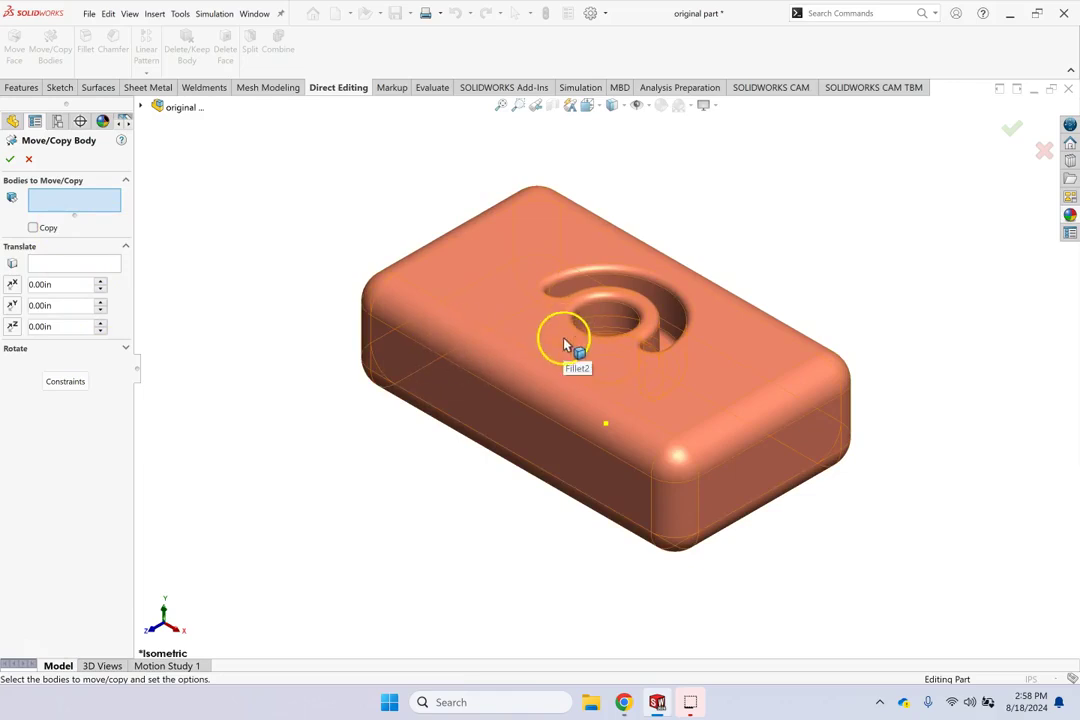
pyautogui.click(77, 378)
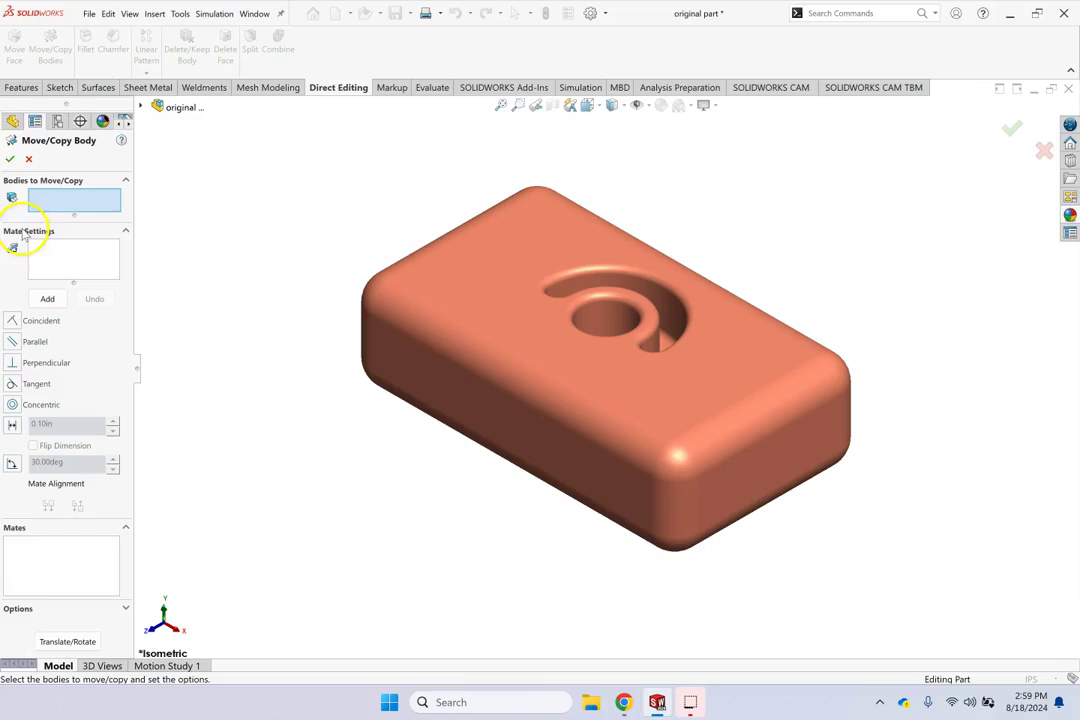
# - Cancel the body move and close the original part, saving all modified documents
pyautogui.click(29, 160)
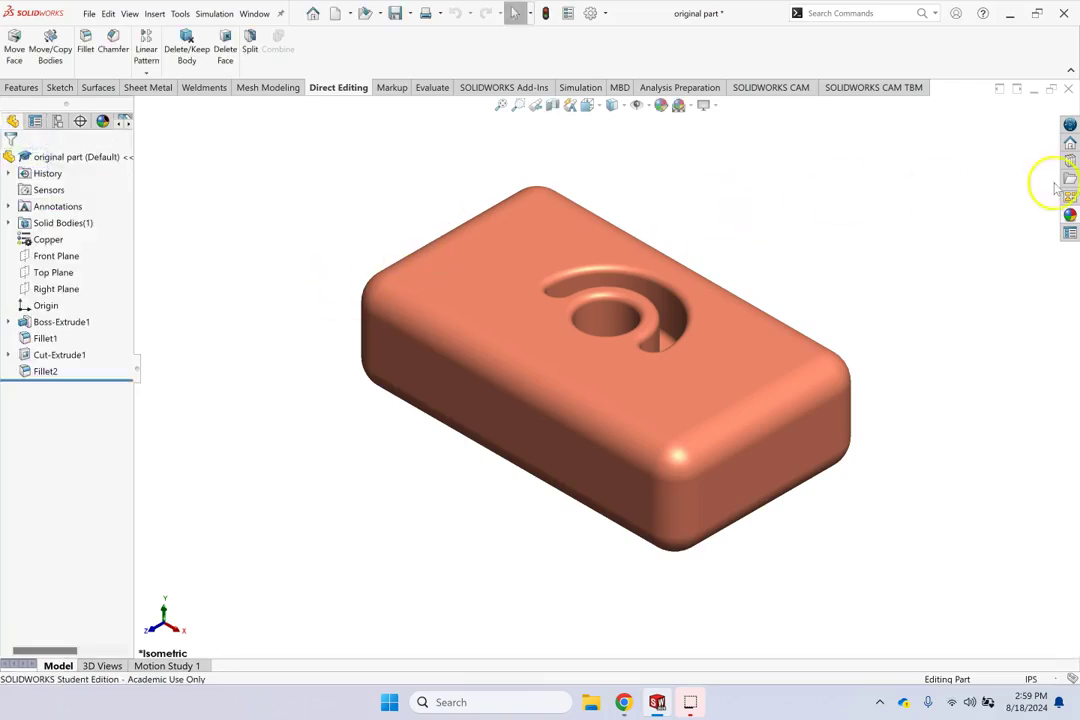
pyautogui.click(1069, 91)
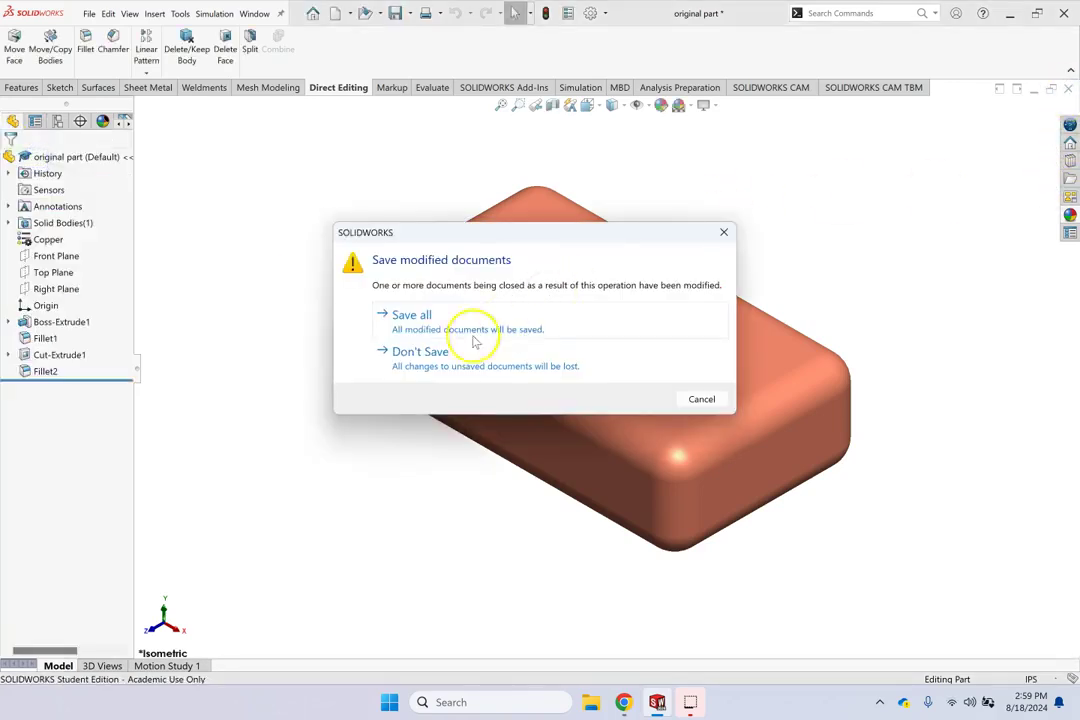
pyautogui.click(420, 322)
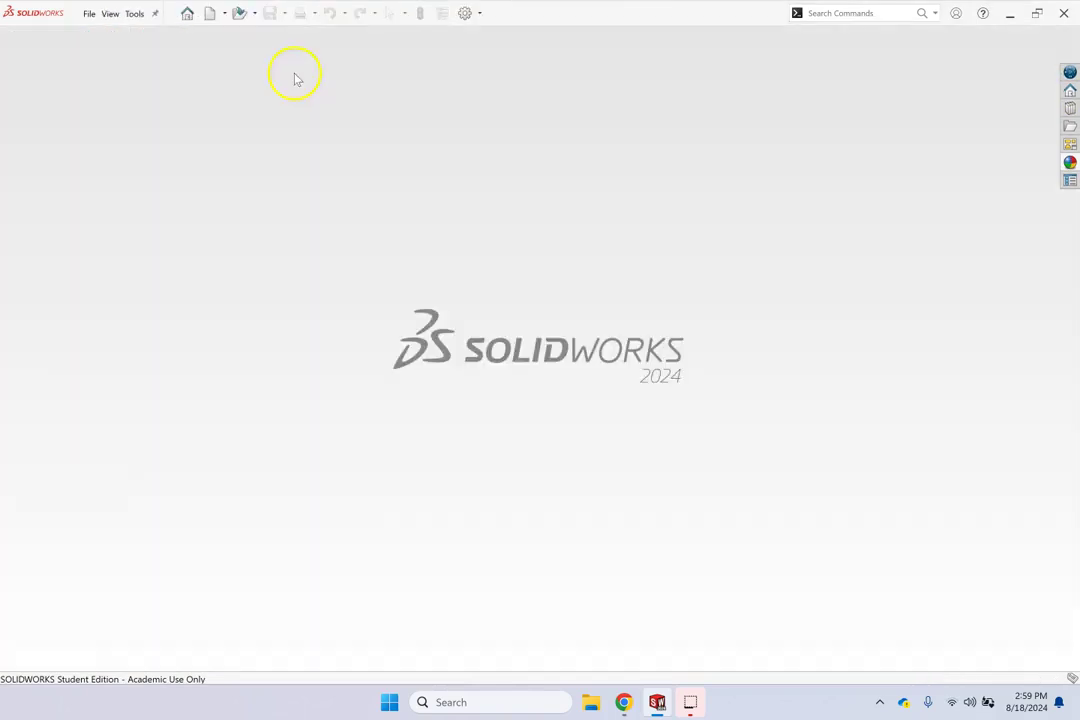
# - Create a new assembly document, Assem2
pyautogui.click(214, 14)
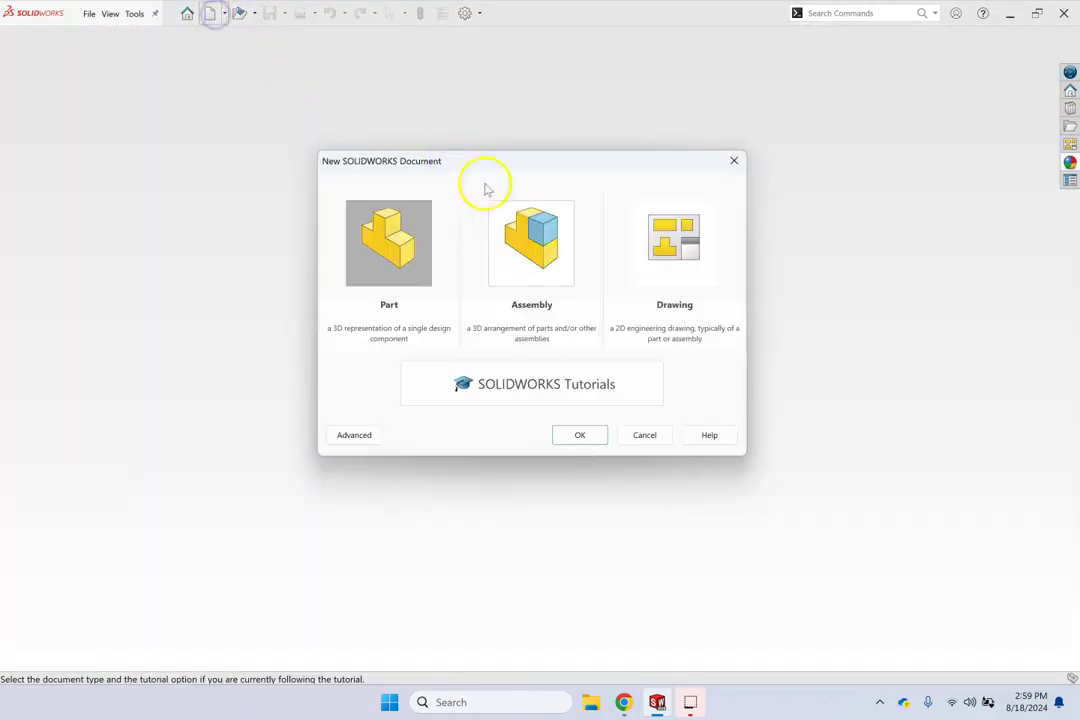
pyautogui.click(545, 290)
pyautogui.click(584, 435)
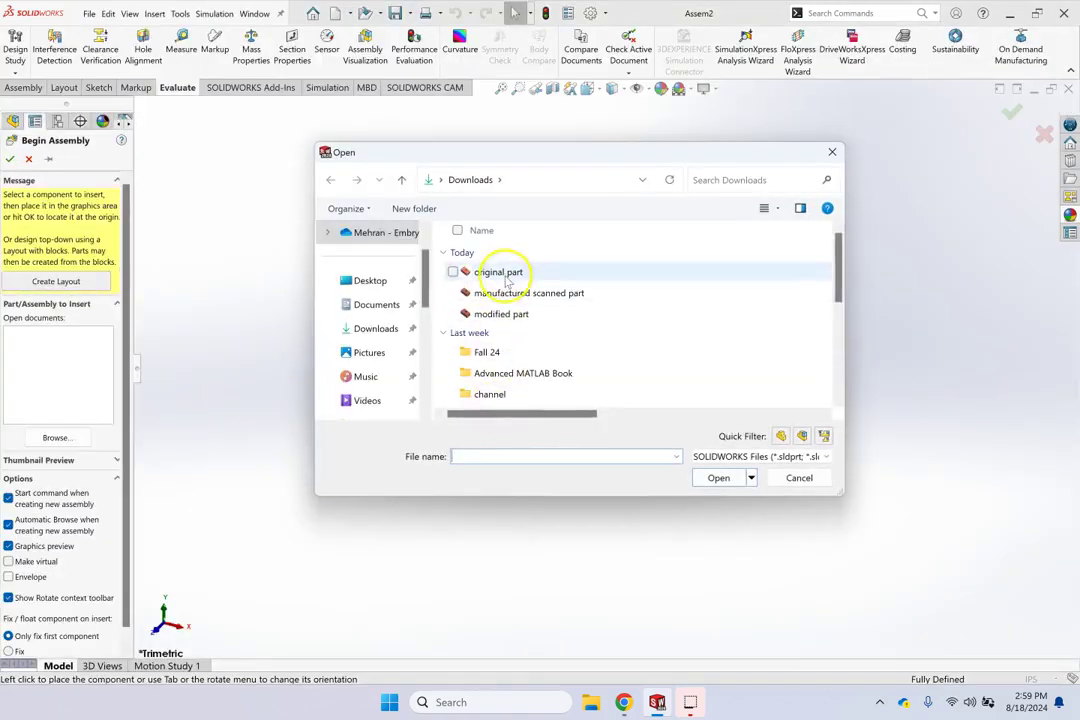
# - Insert manufactured scanned part and original part (Default configuration) side by side into the assembly
pyautogui.click(498, 272)
pyautogui.keyDown('ctrl'); pyautogui.click(568, 292); pyautogui.keyUp('ctrl')
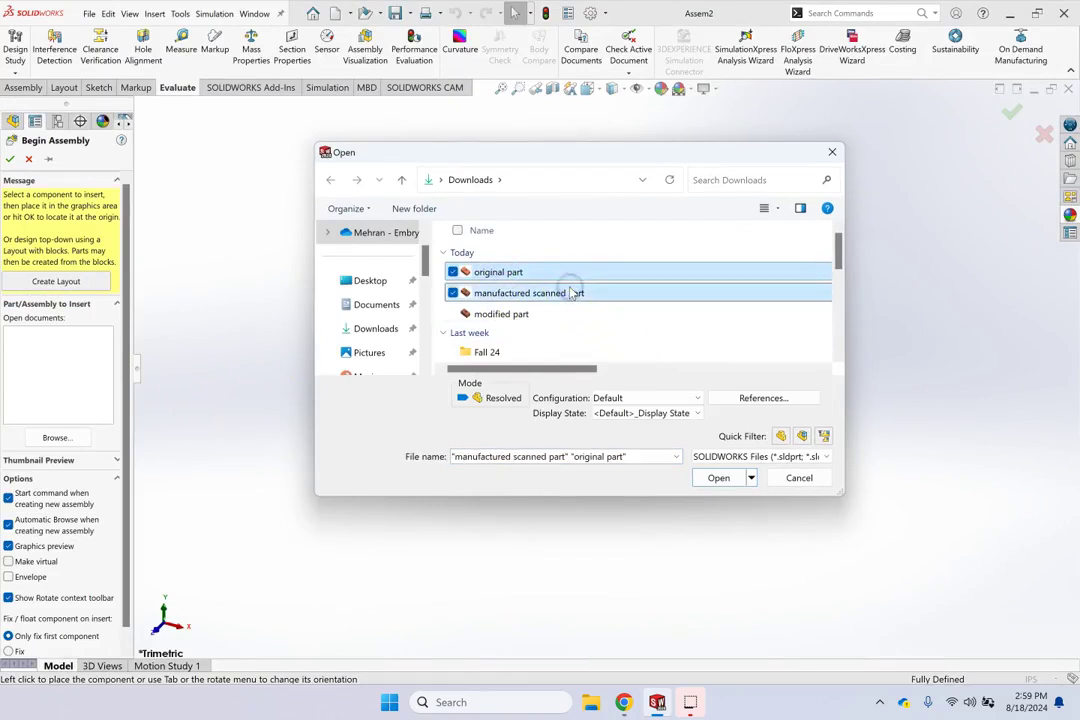
pyautogui.press('Return')
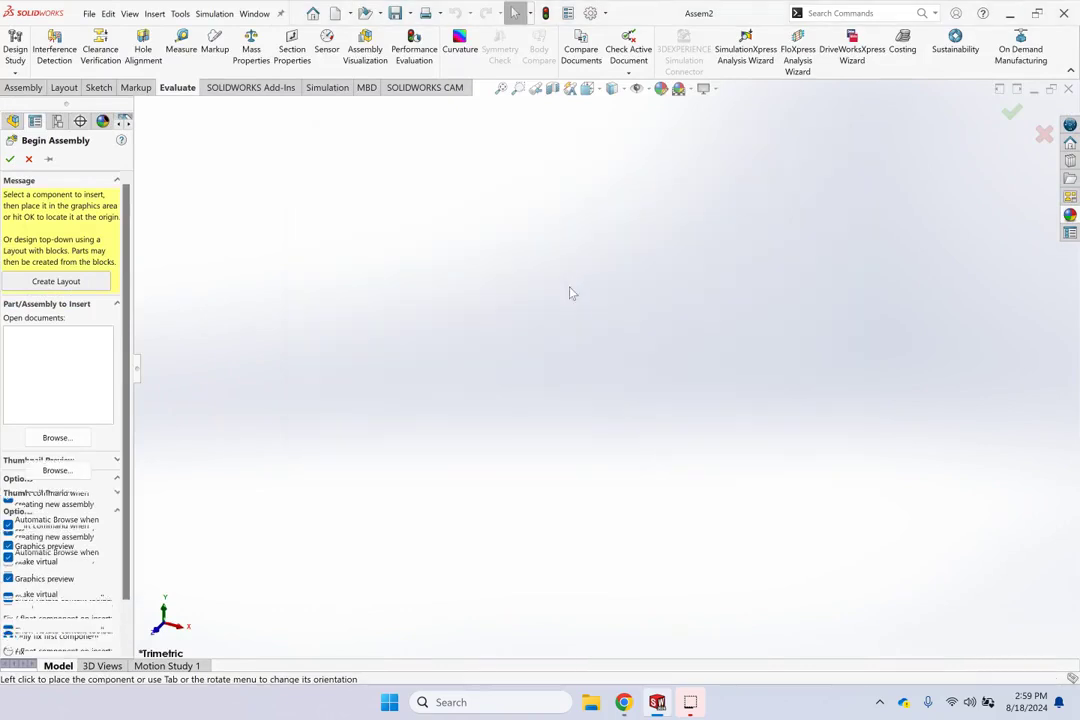
pyautogui.click(735, 393)
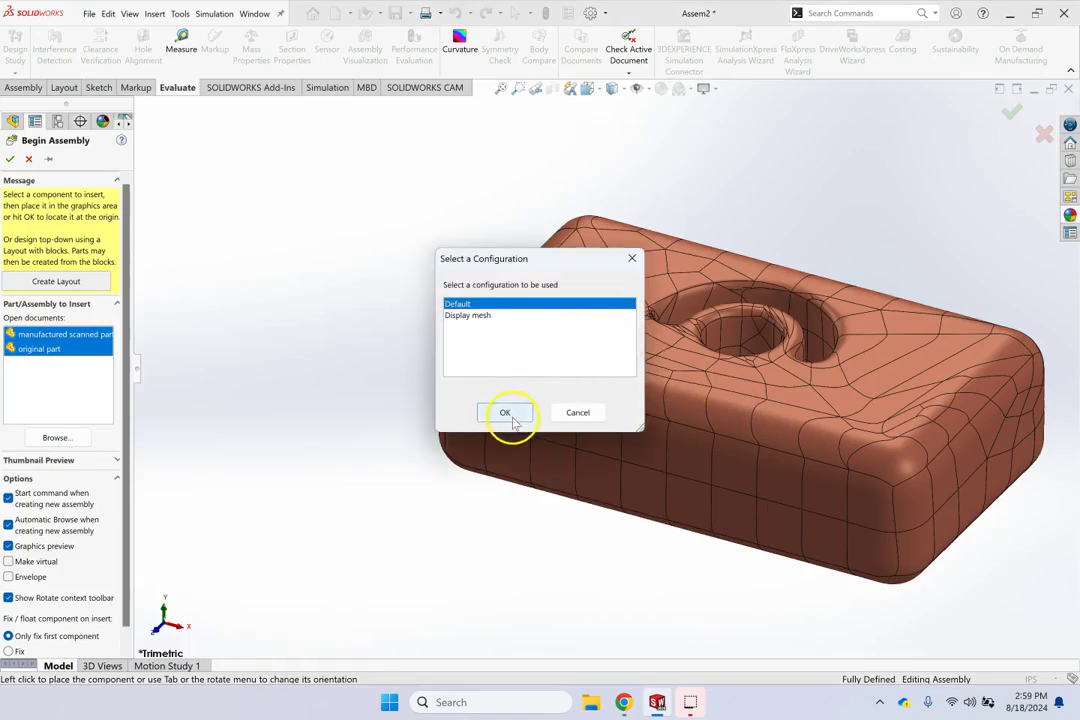
pyautogui.click(507, 414)
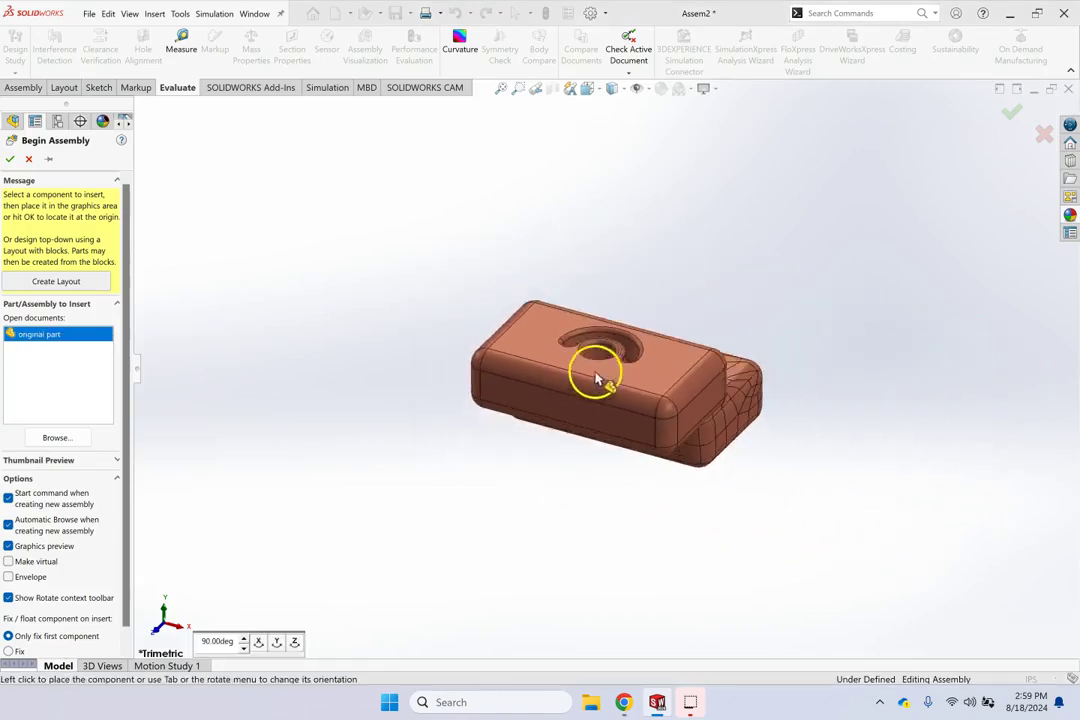
pyautogui.click(388, 300)
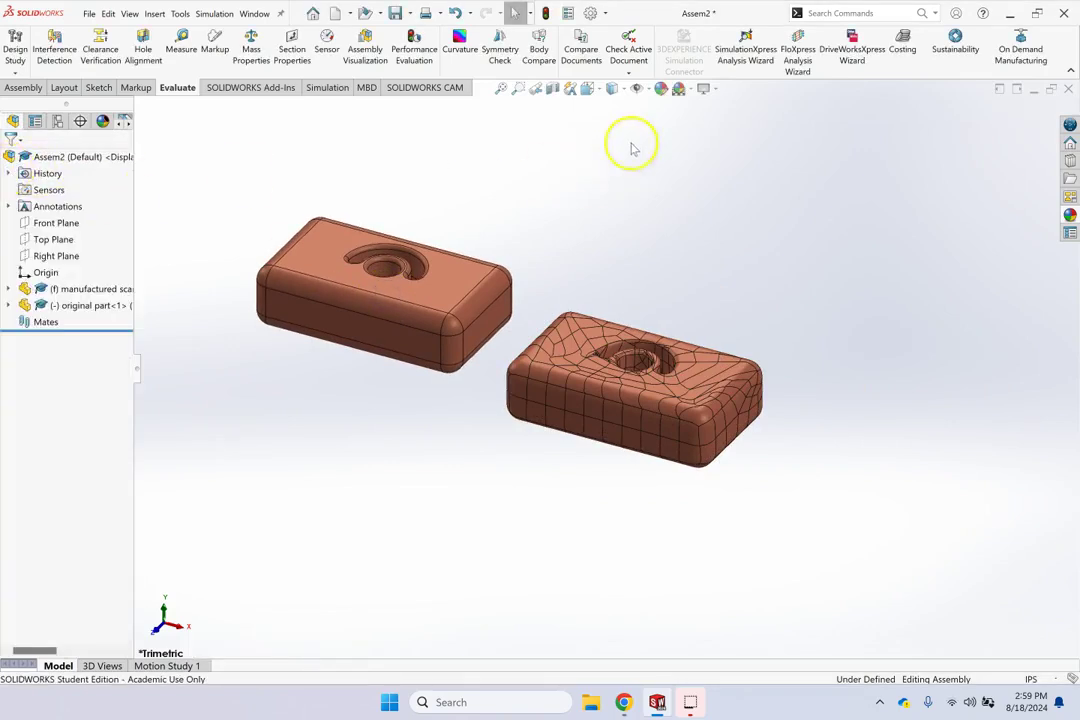
# - Display both parts shaded without edge lines
pyautogui.click(638, 89)
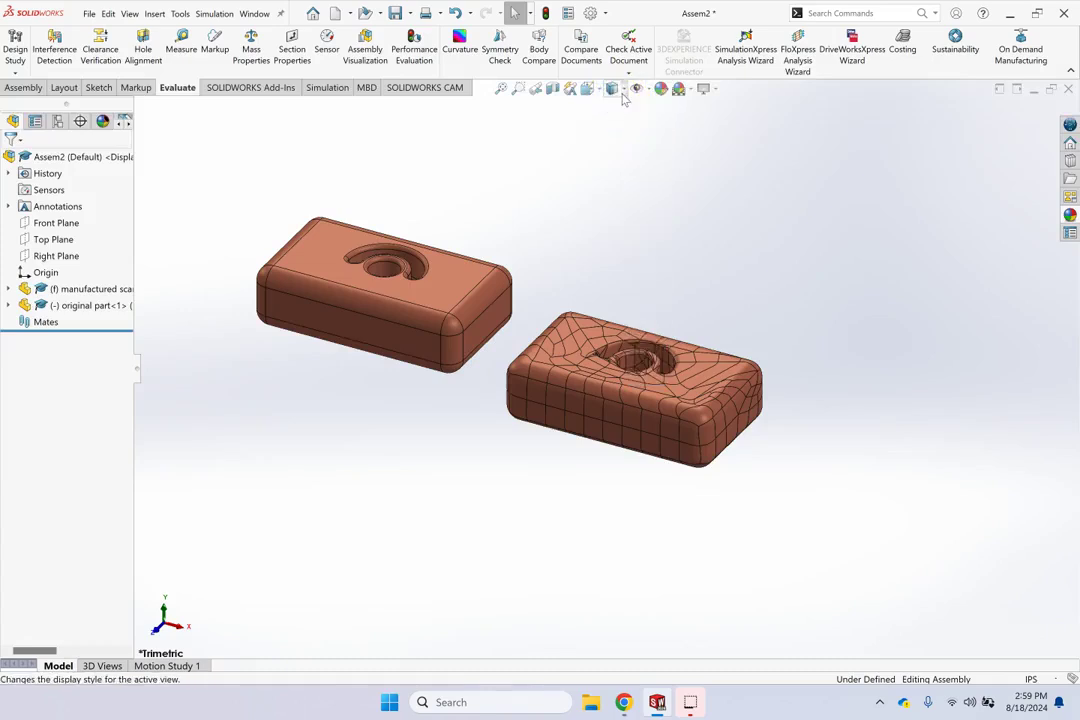
pyautogui.click(613, 89)
pyautogui.click(619, 126)
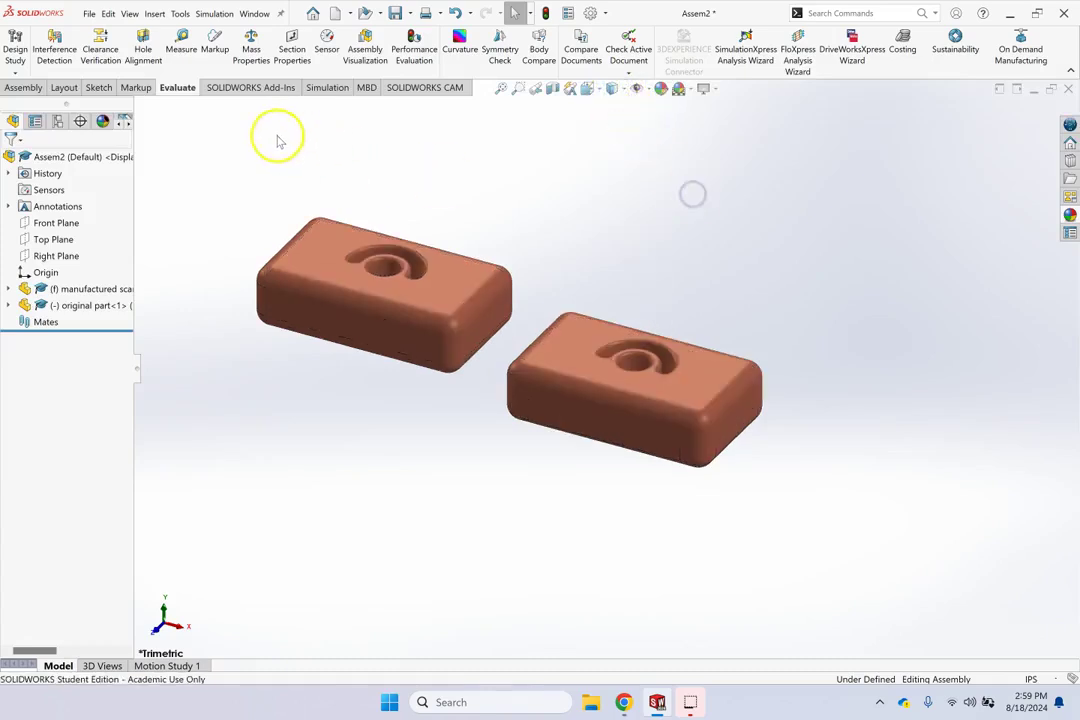
# - Tangent-mate the original part's front face to an edge of the scanned part
pyautogui.click(22, 87)
pyautogui.click(108, 42)
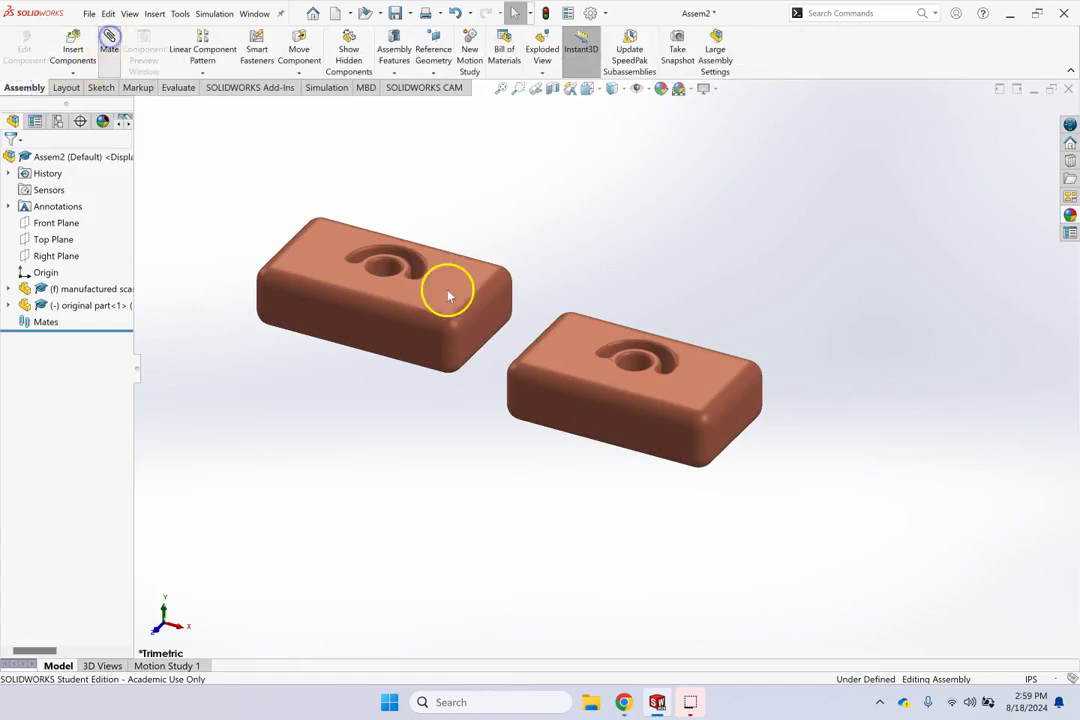
pyautogui.click(390, 347)
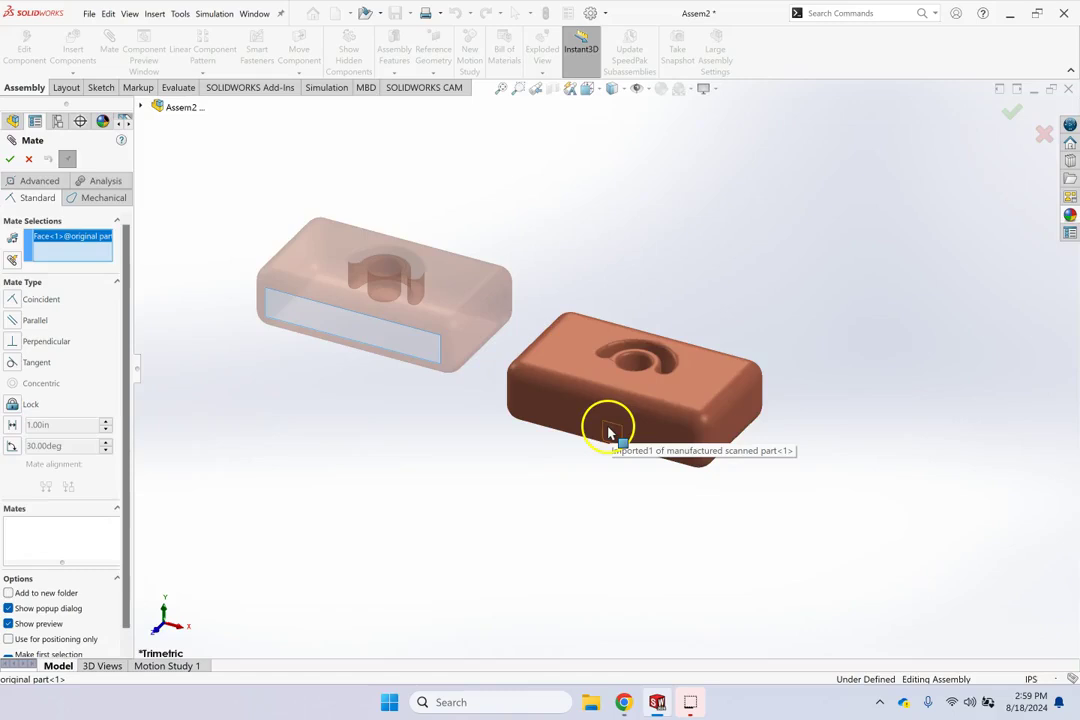
pyautogui.scroll(-5, 608, 433)
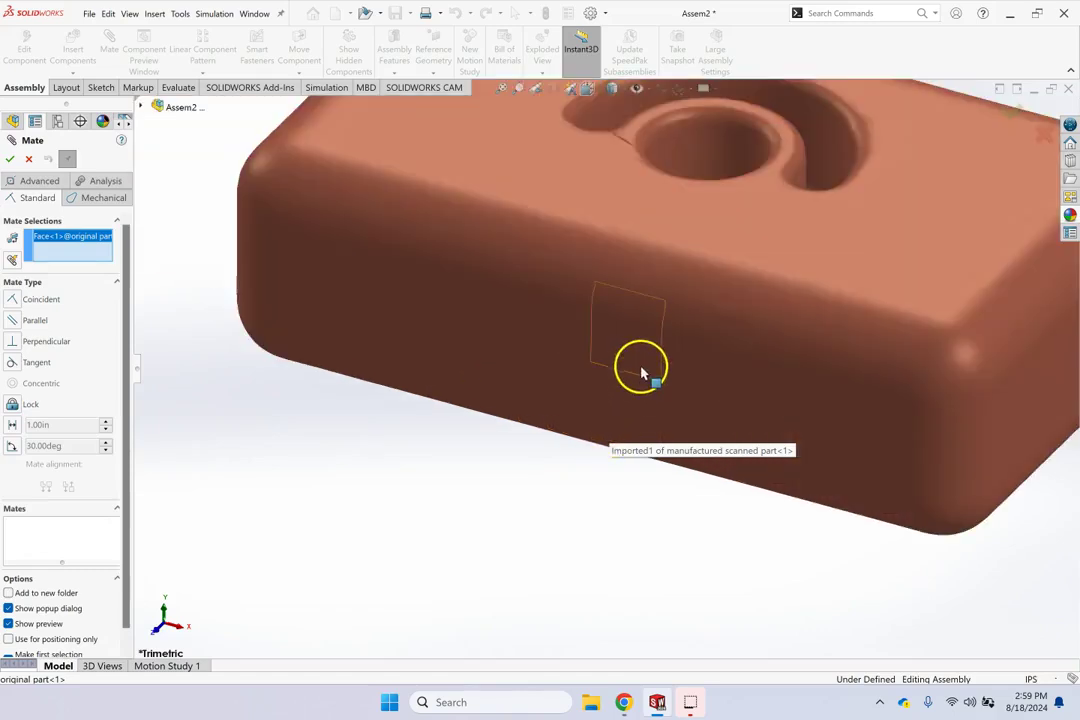
pyautogui.scroll(6, 630, 392)
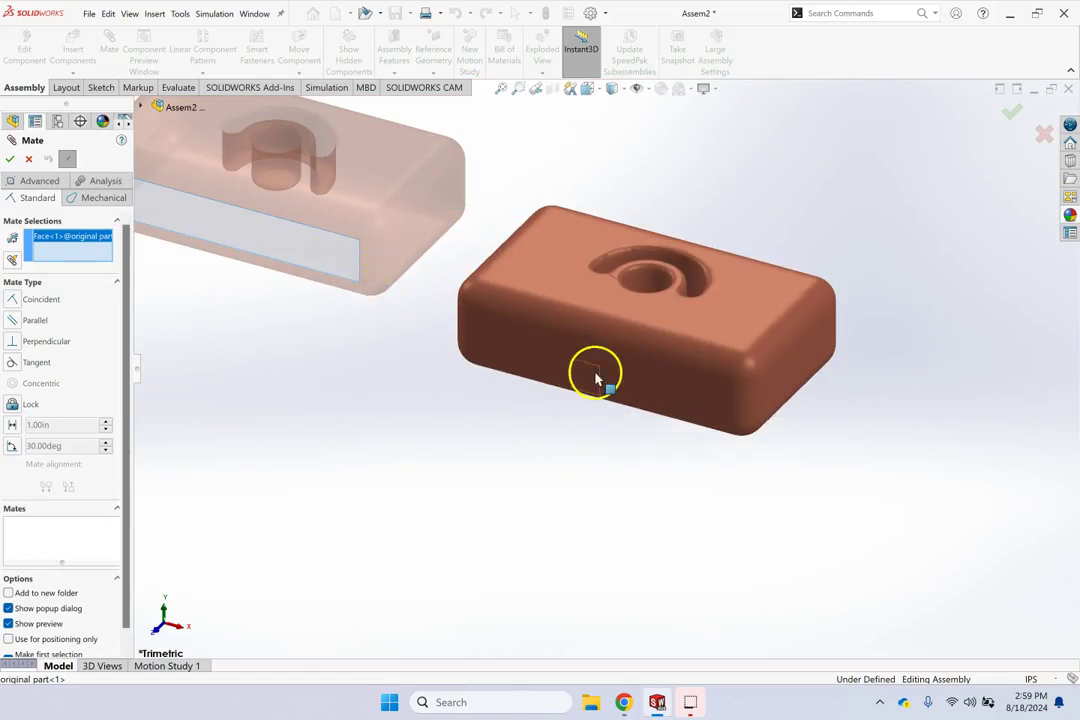
pyautogui.click(387, 374)
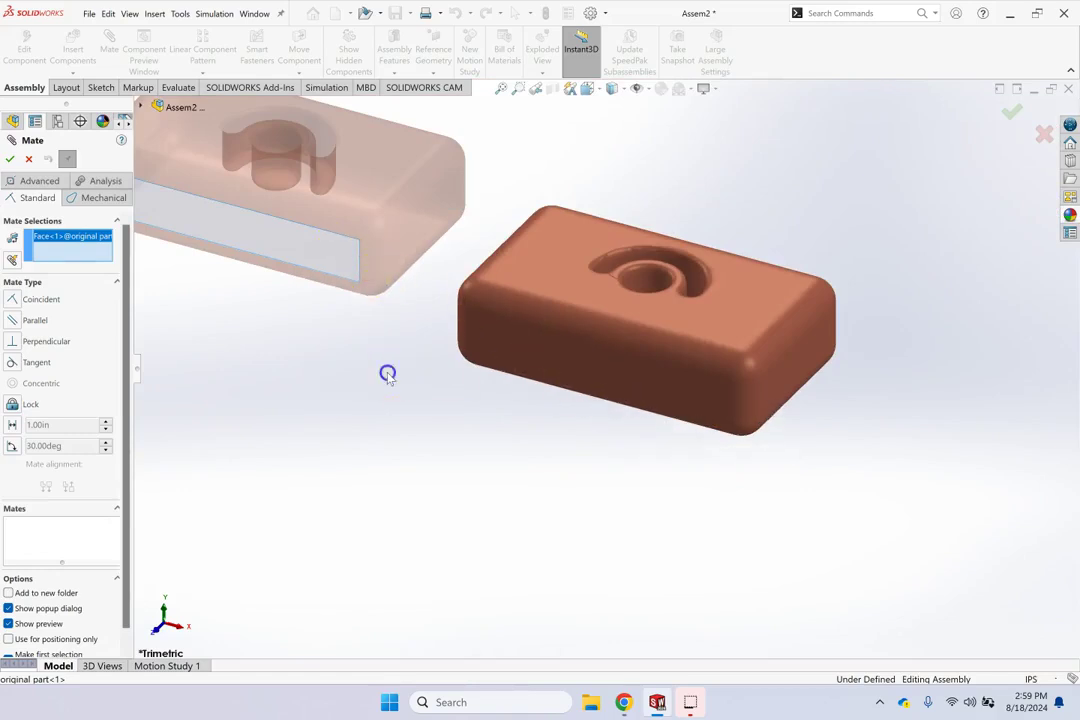
pyautogui.click(534, 351)
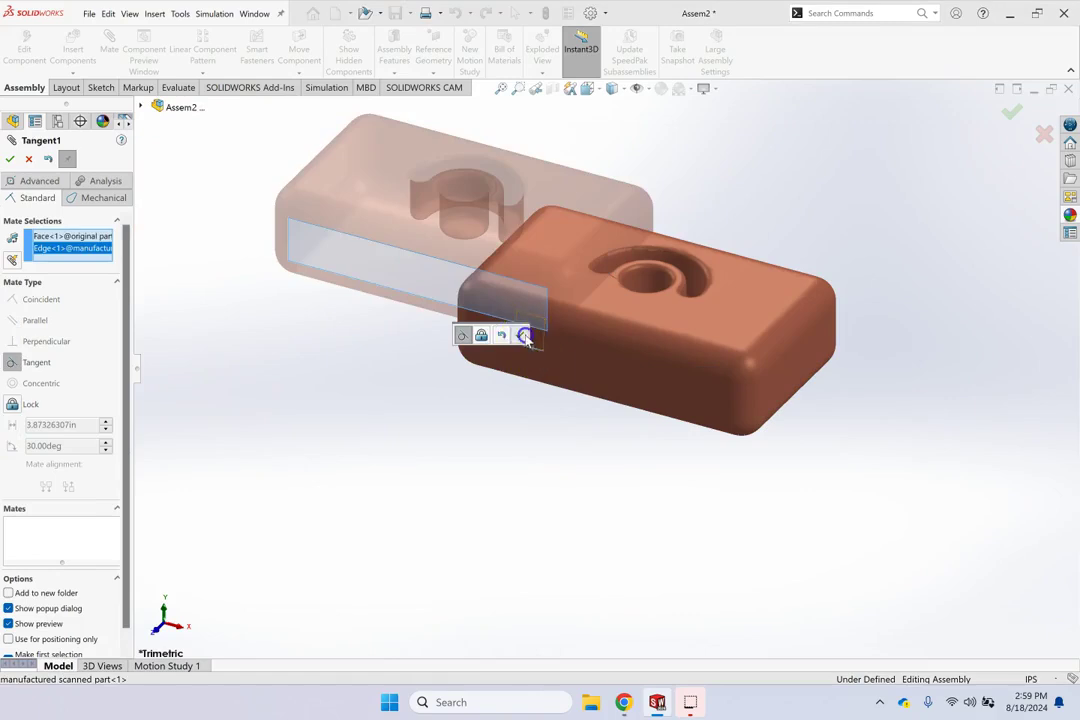
pyautogui.click(520, 335)
# - From the underside, add the Tangent6 mate between matching faces of the two parts
pyautogui.moveTo(960, 222); pyautogui.dragTo(680, 214, button='middle')
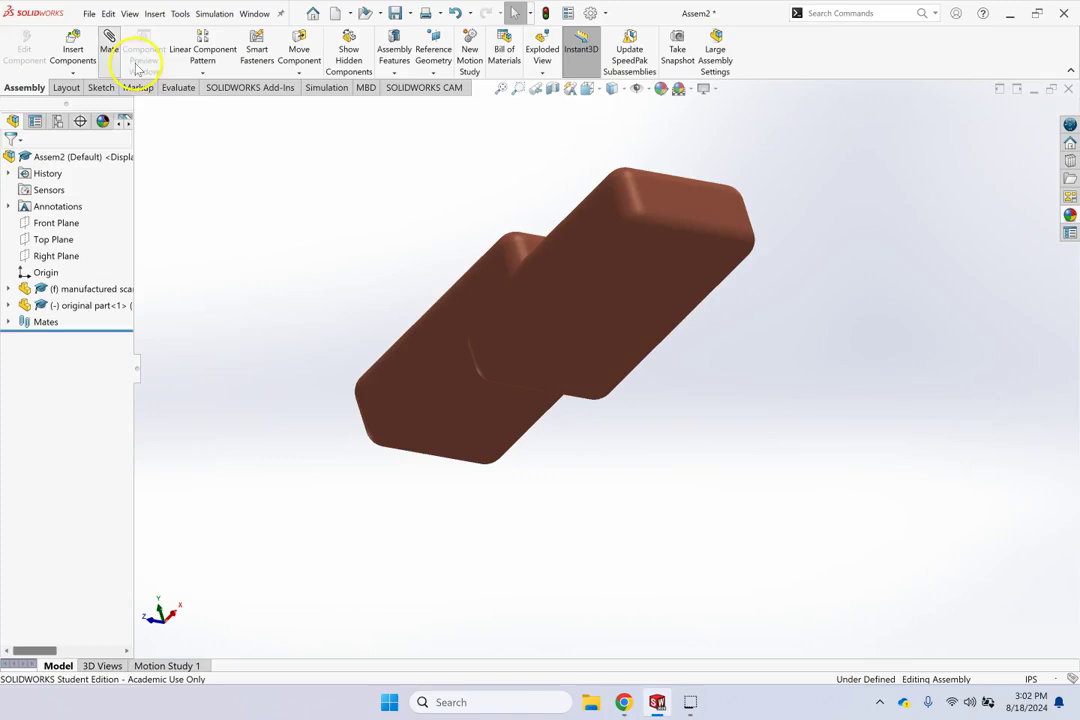
pyautogui.click(481, 414)
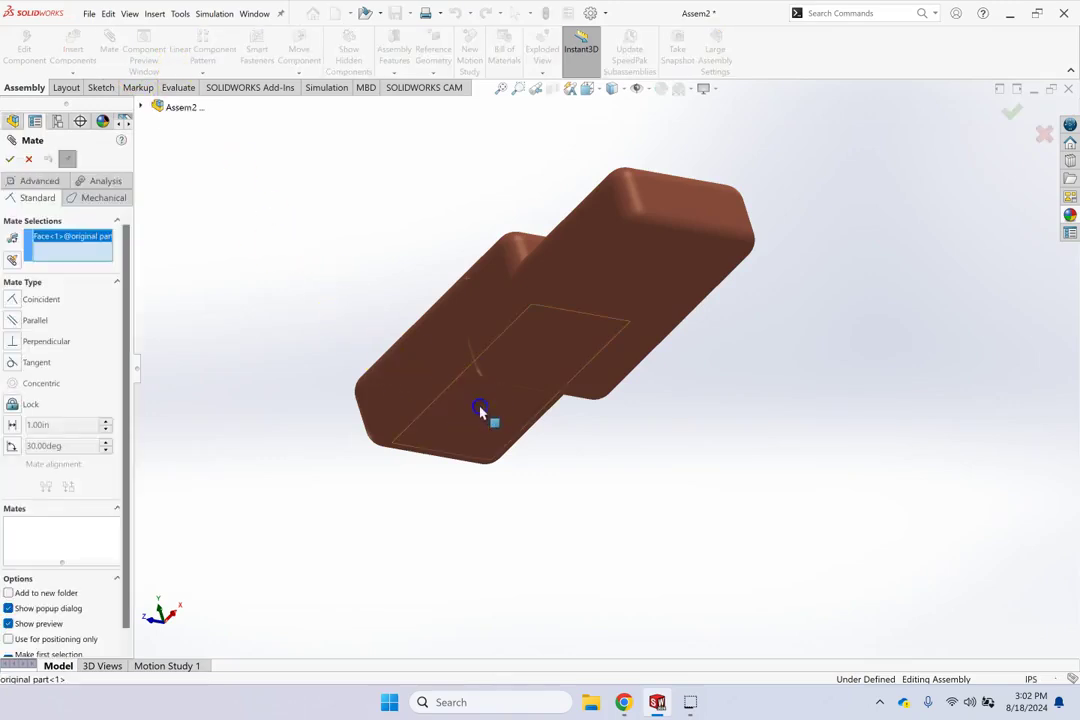
pyautogui.click(645, 295)
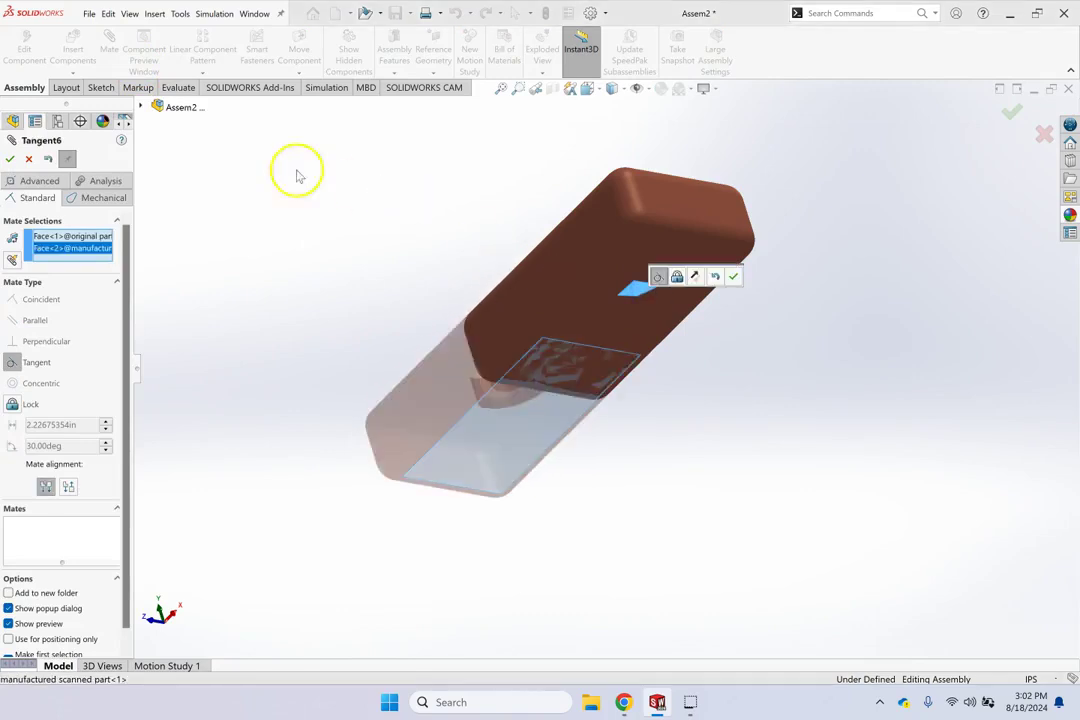
pyautogui.click(10, 160)
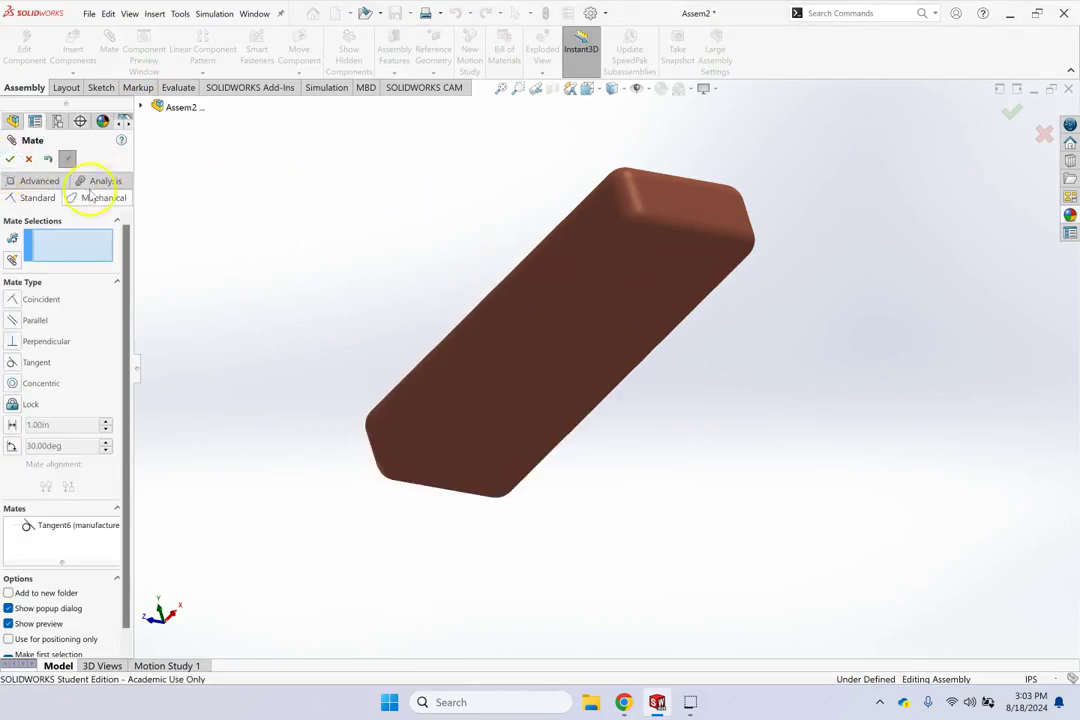
# - Finish mating and drag the original part up-left off the scanned part
pyautogui.hotkey('ctrl', '7')
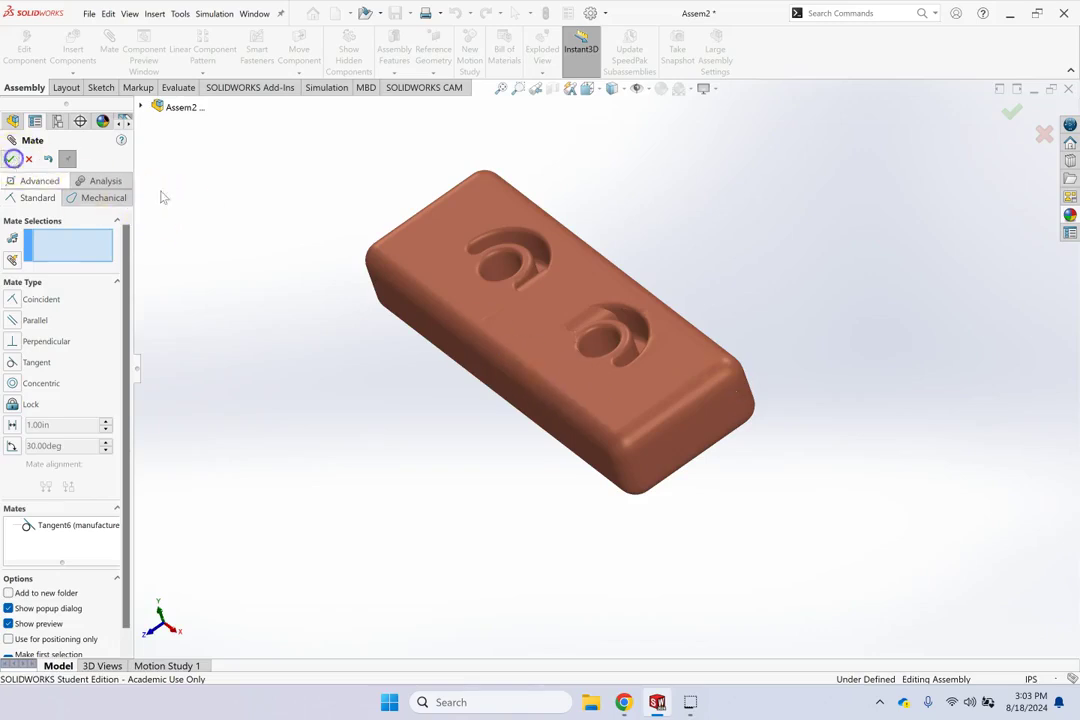
pyautogui.press('Escape')
pyautogui.click(598, 386)
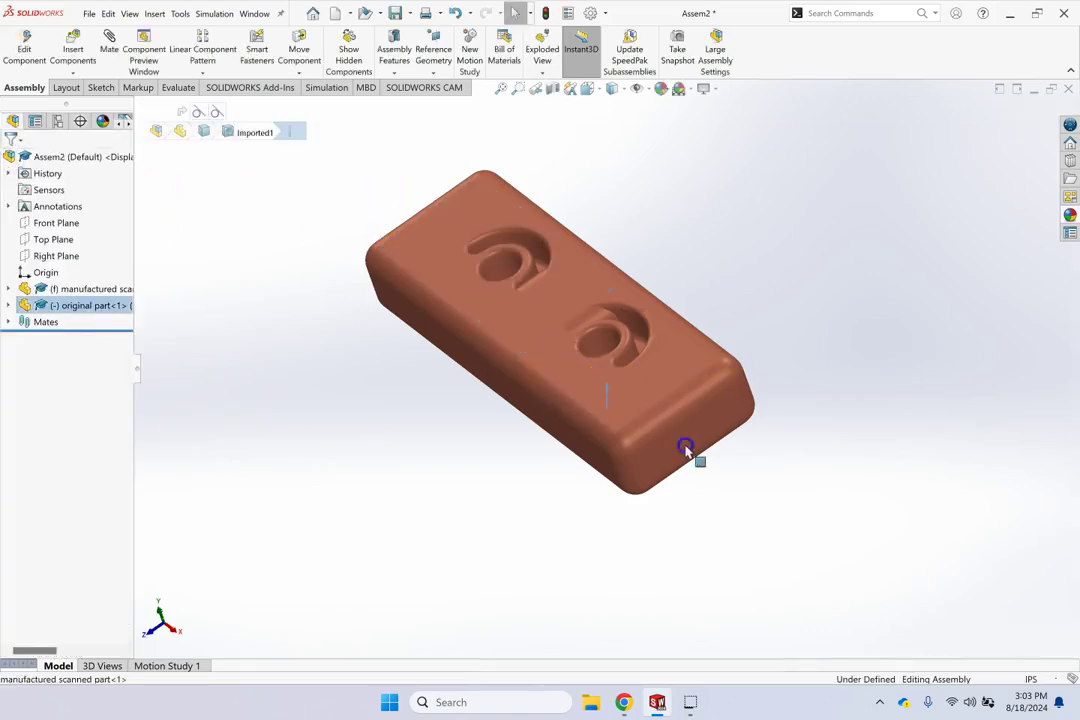
pyautogui.press('Escape')
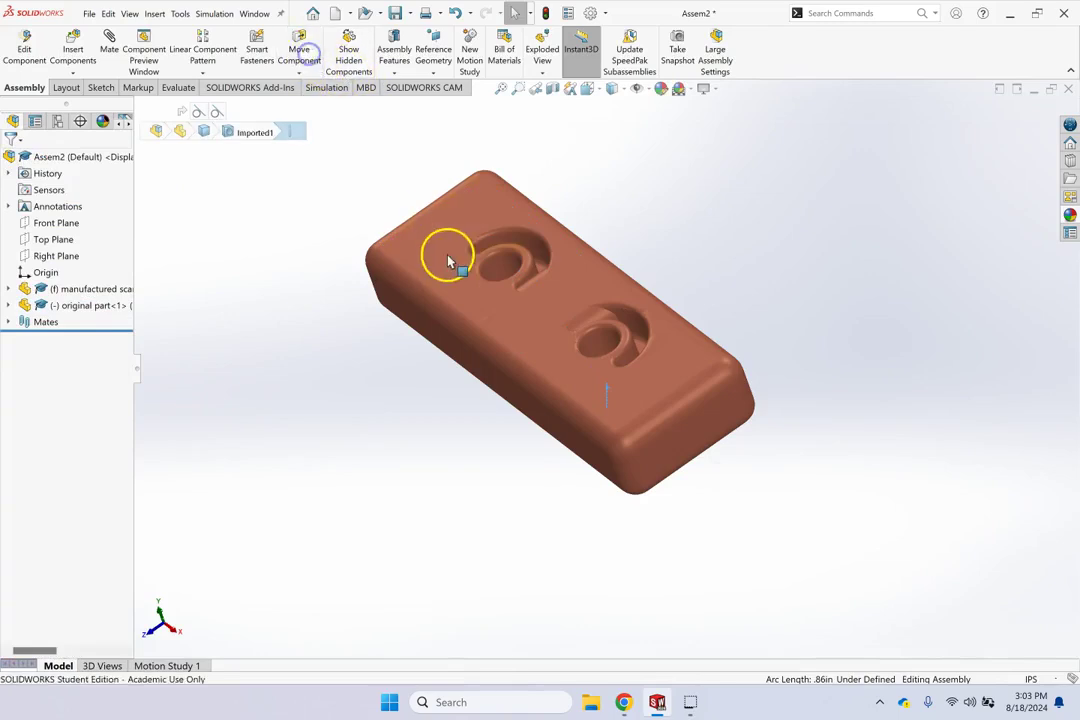
pyautogui.moveTo(447, 261); pyautogui.dragTo(258, 116)
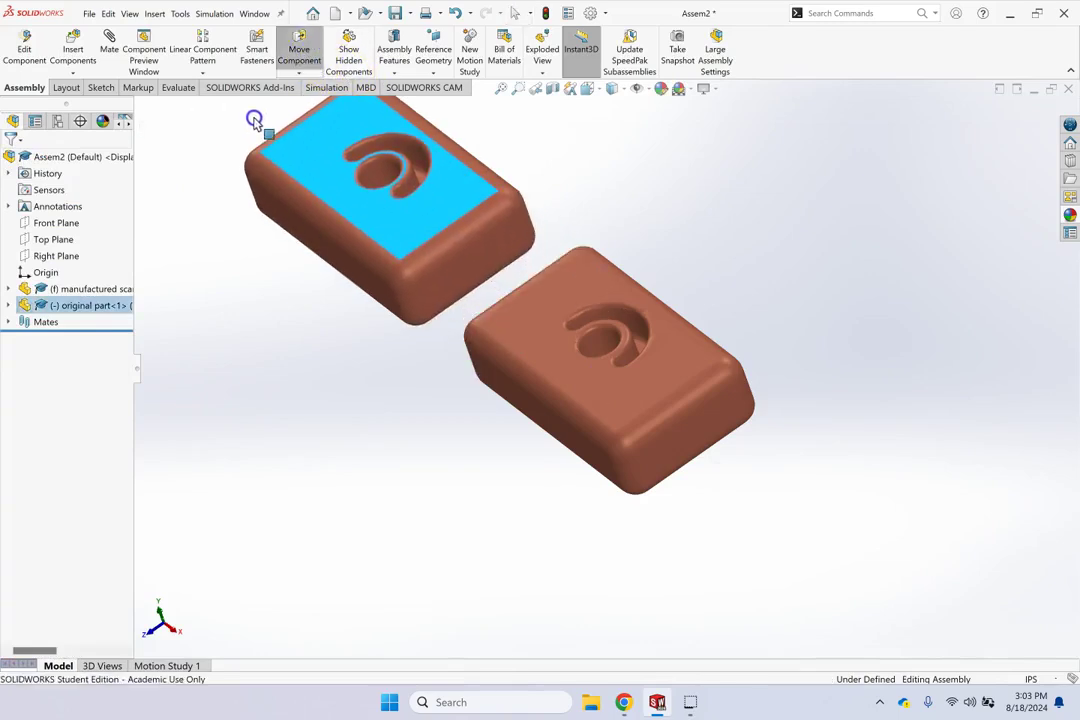
pyautogui.click(724, 168)
pyautogui.moveTo(723, 168); pyautogui.dragTo(640, 178, button='middle')
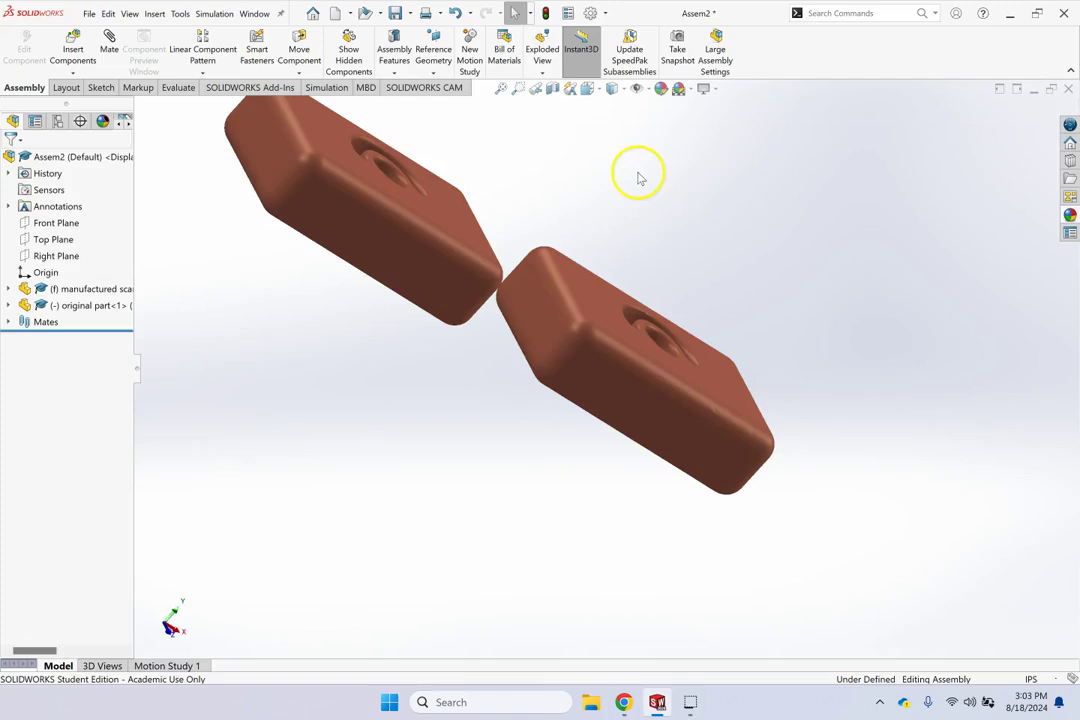
# - Add Tangent7 between a scanned-part edge and the original block's face, then view isometrically
pyautogui.click(541, 318)
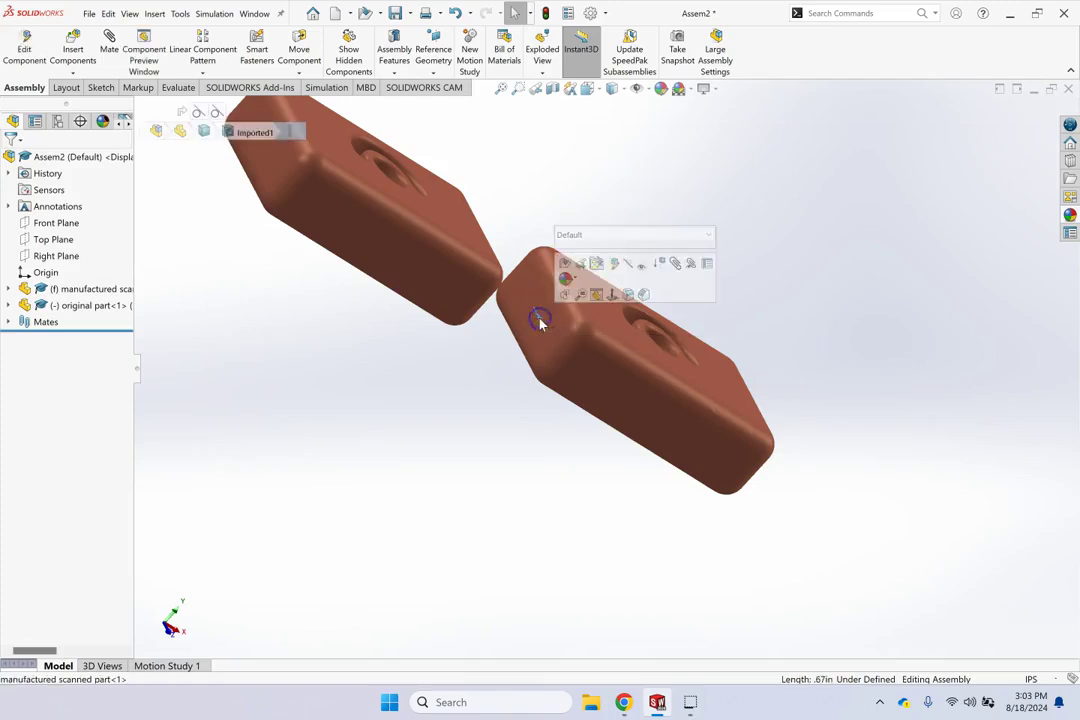
pyautogui.click(113, 50)
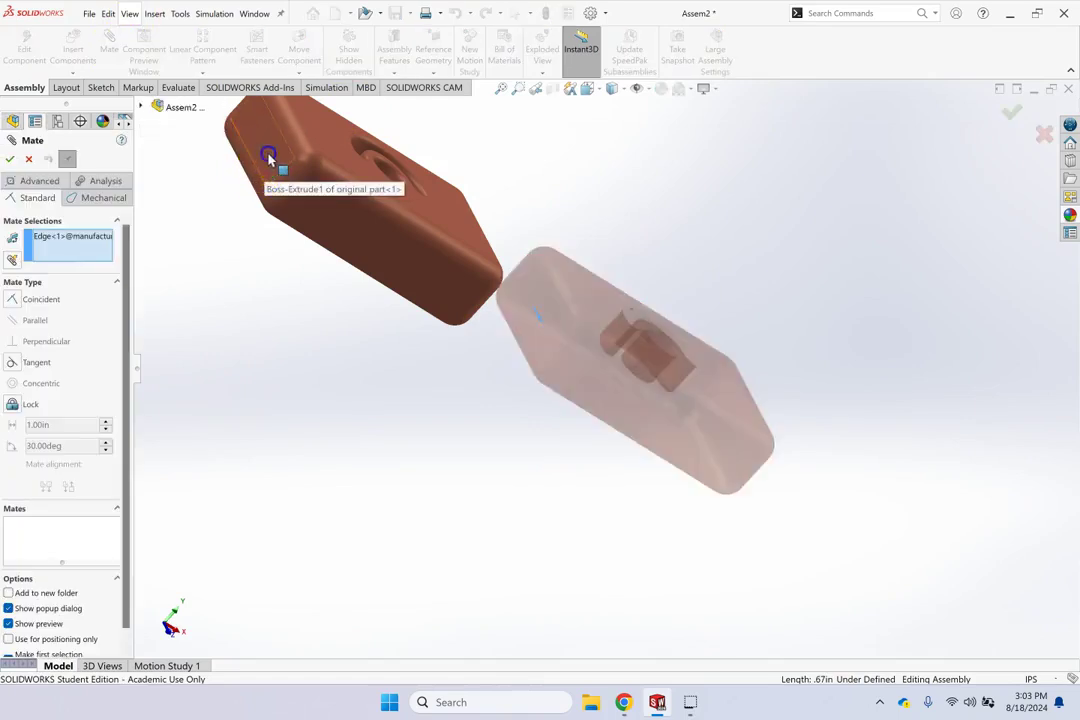
pyautogui.click(266, 165)
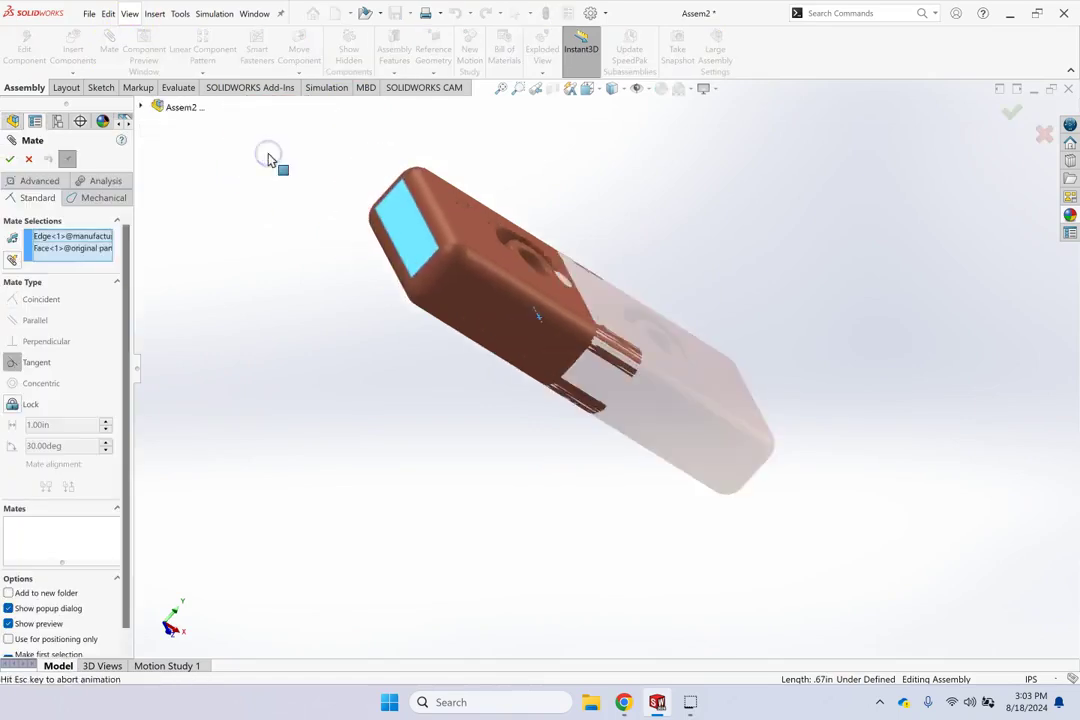
pyautogui.click(10, 160)
pyautogui.click(10, 156)
pyautogui.click(290, 233)
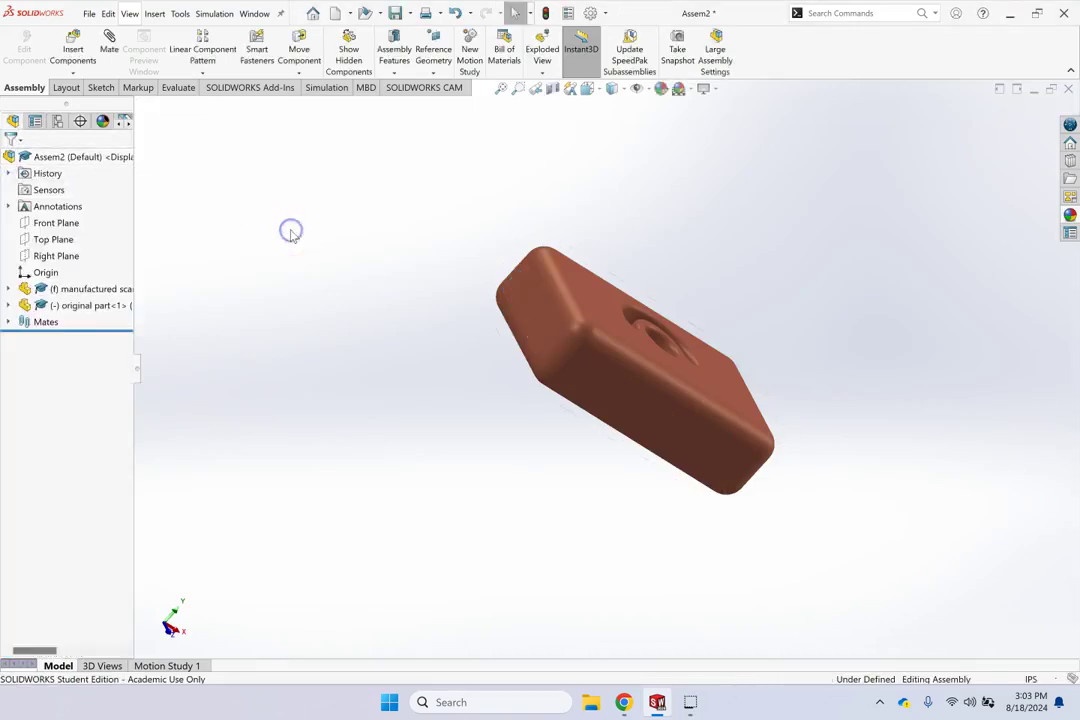
pyautogui.hotkey('ctrl', '7')
pyautogui.scroll(-5, 673, 289)
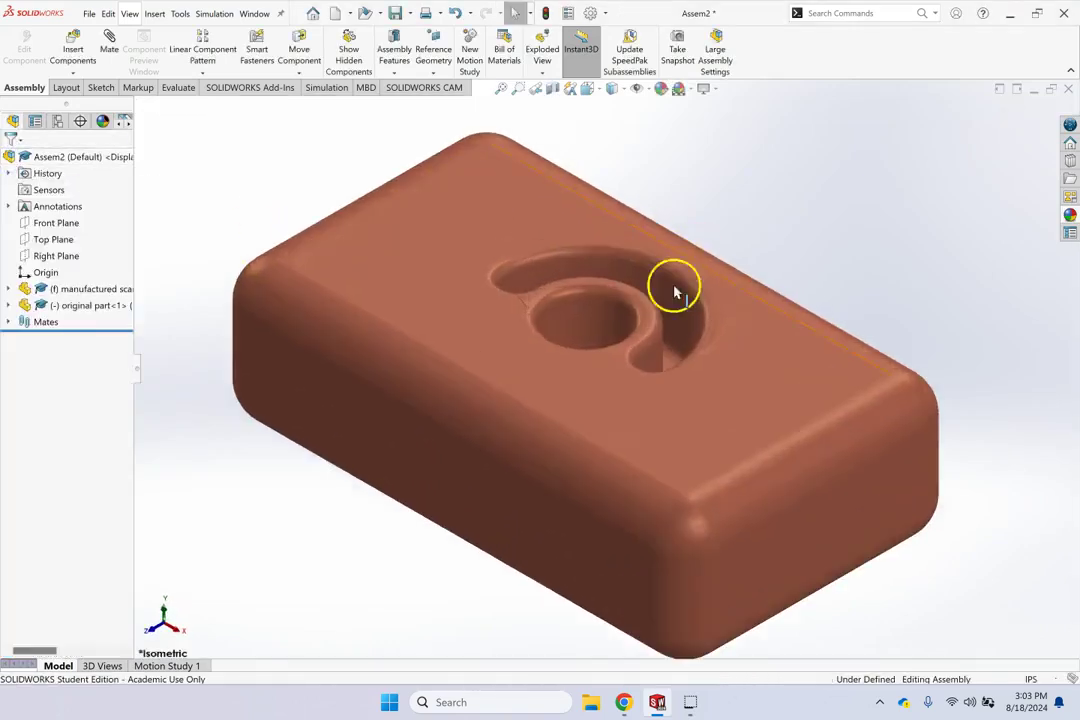
pyautogui.scroll(-3, 714, 420)
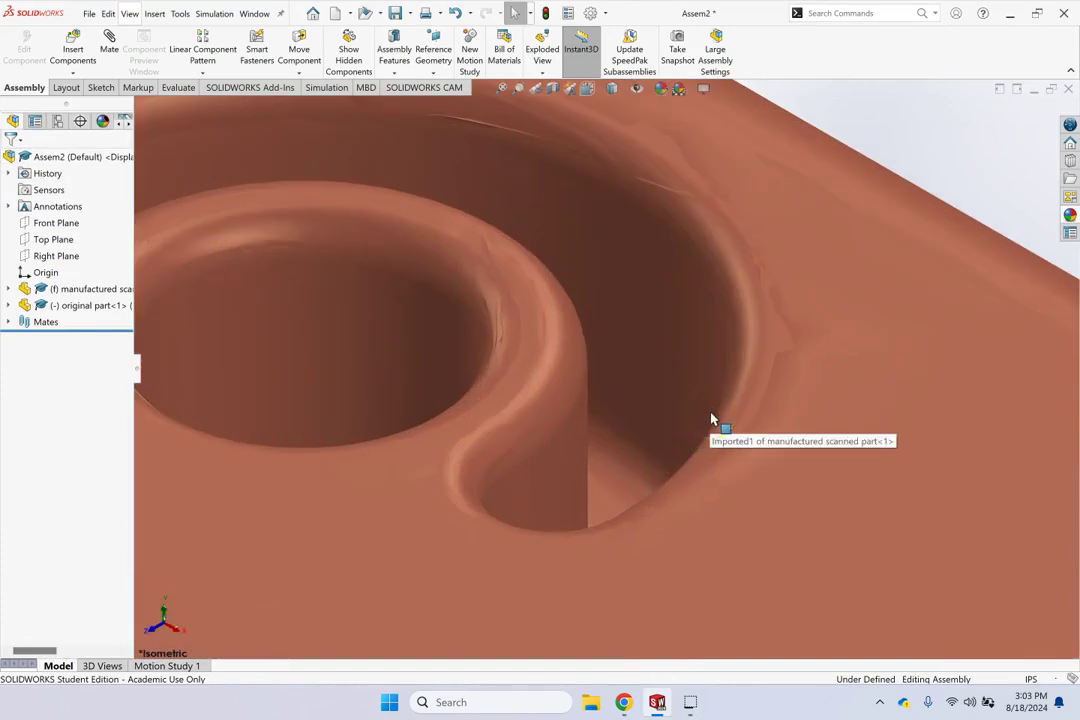
pyautogui.scroll(10, 713, 420)
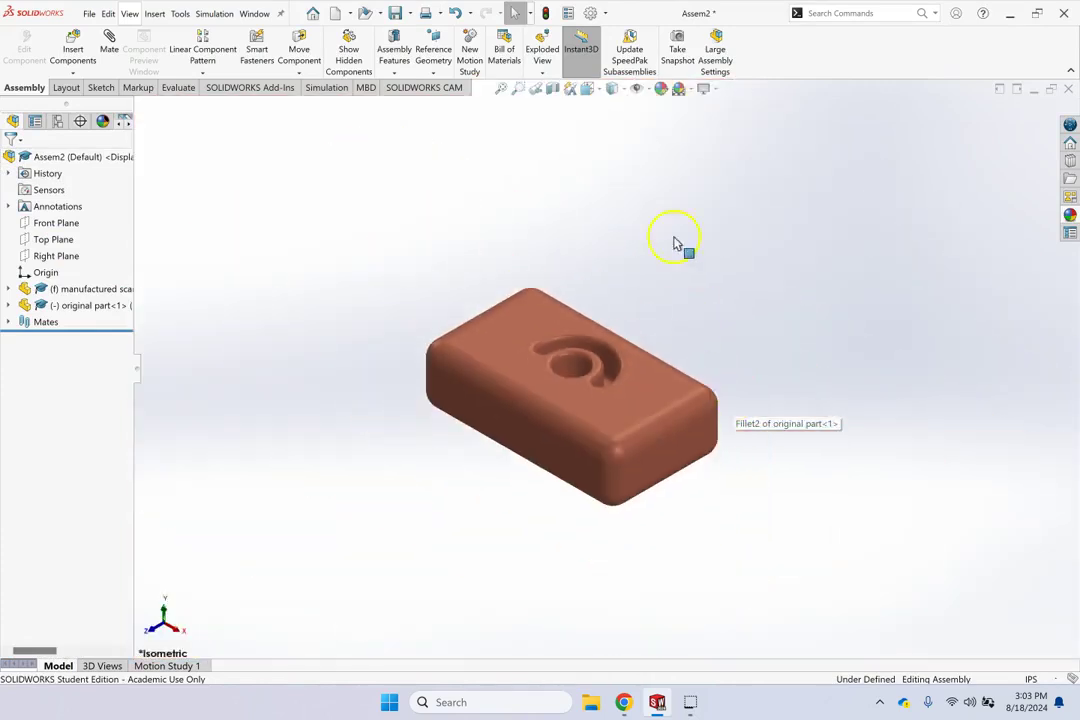
# - Run Body Compare with the original part as source and Imported1@manufactured scanned part as compare body
pyautogui.click(179, 89)
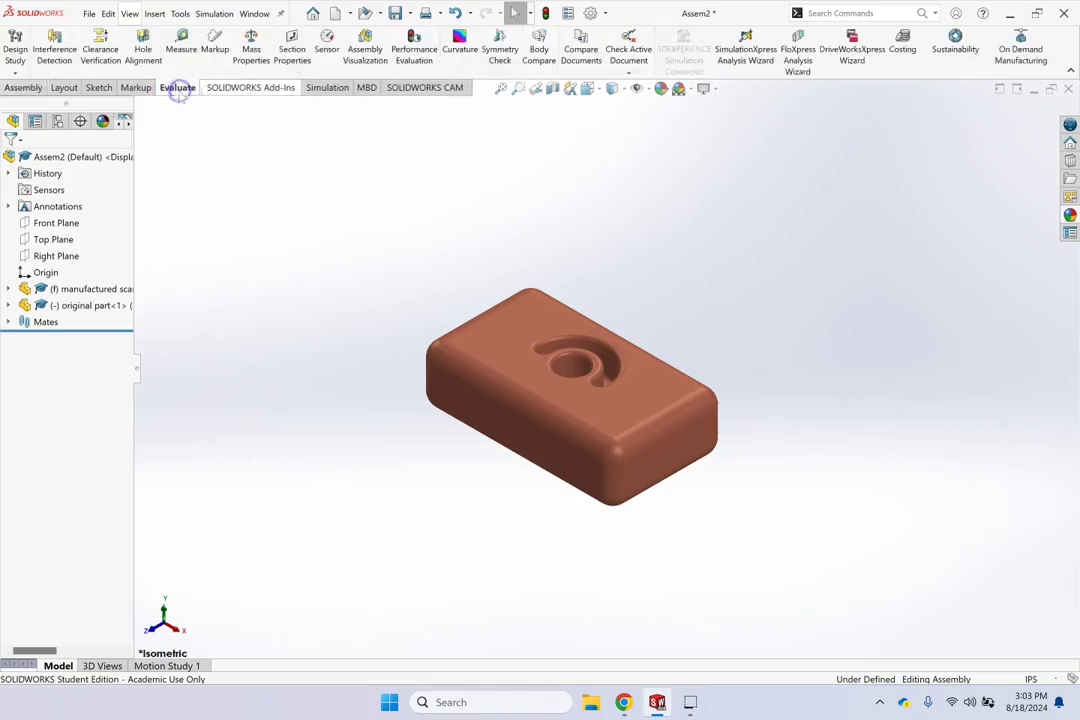
pyautogui.click(540, 54)
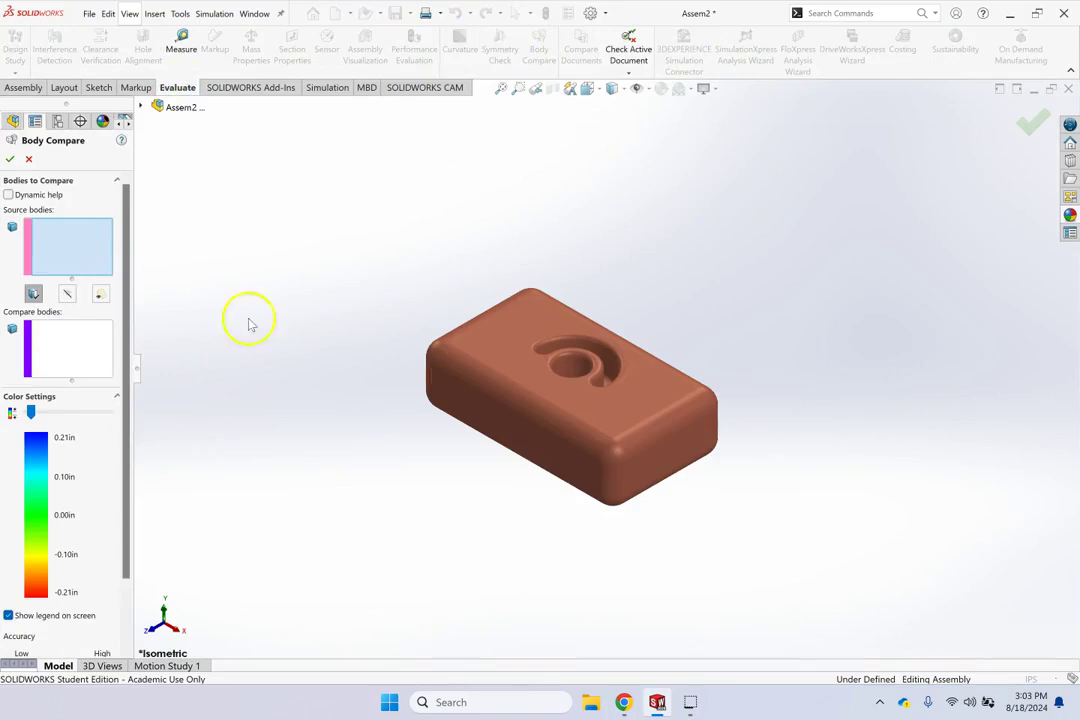
pyautogui.click(657, 418)
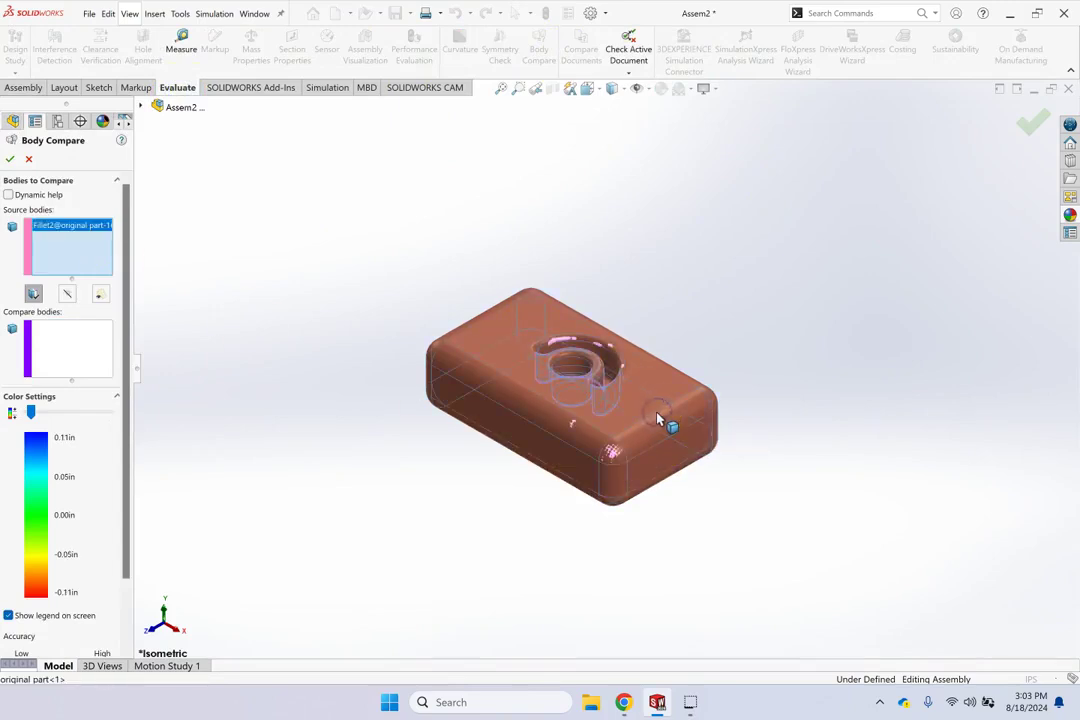
pyautogui.click(55, 352)
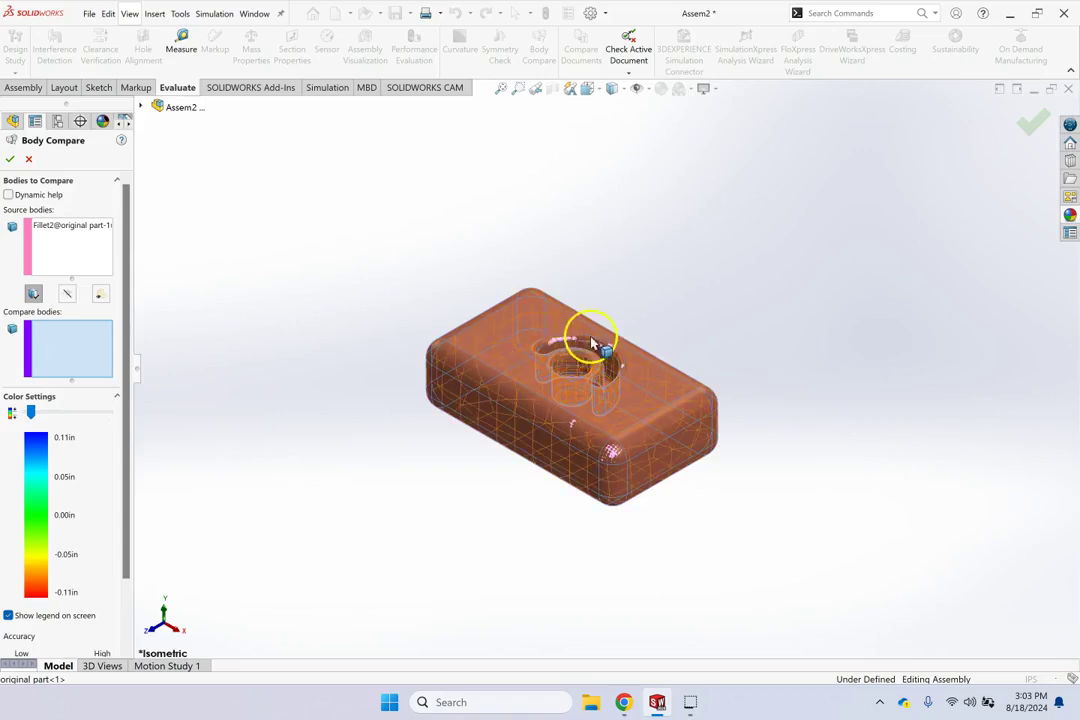
pyautogui.scroll(-3, 602, 282)
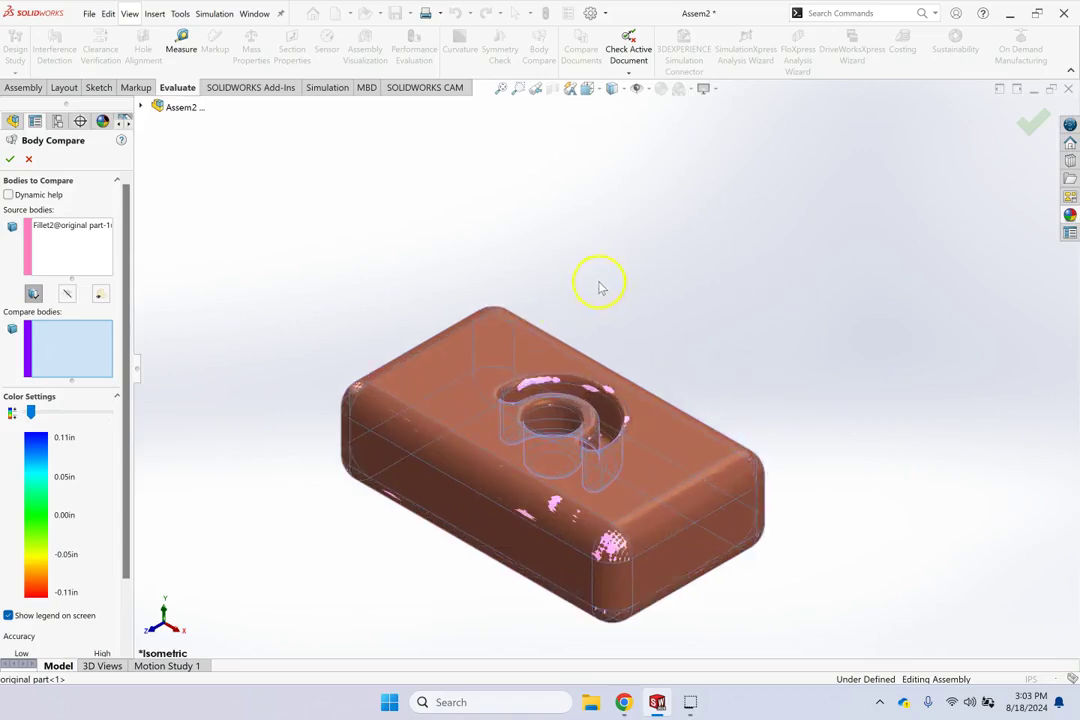
pyautogui.click(465, 370)
pyautogui.rightClick(460, 366)
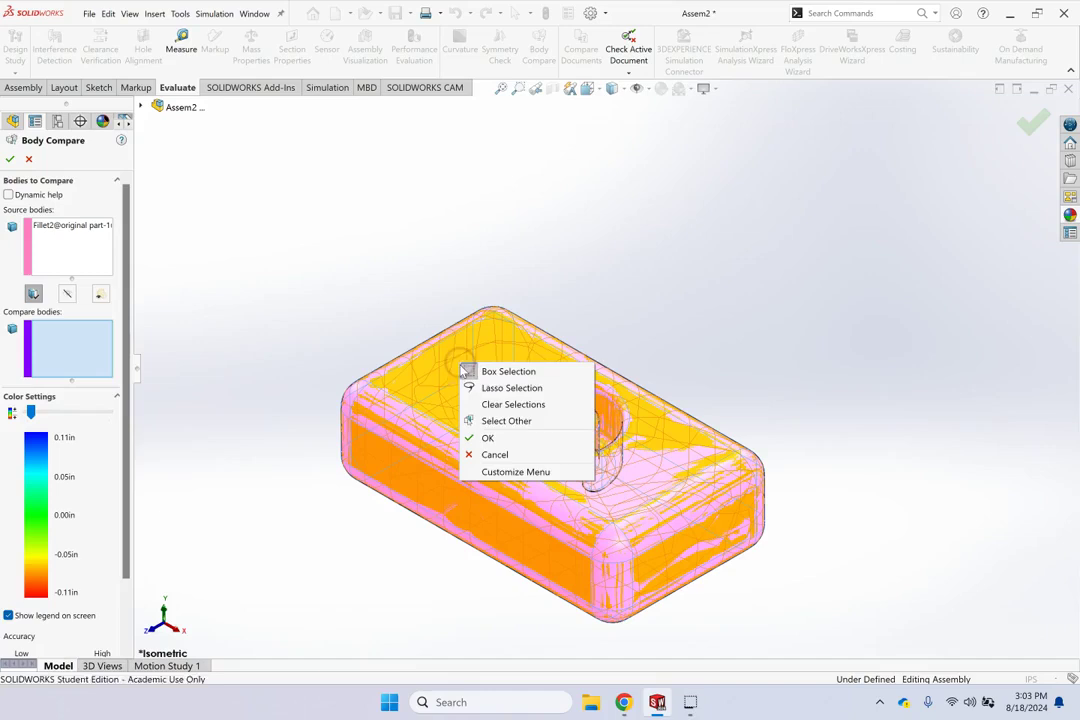
pyautogui.click(516, 419)
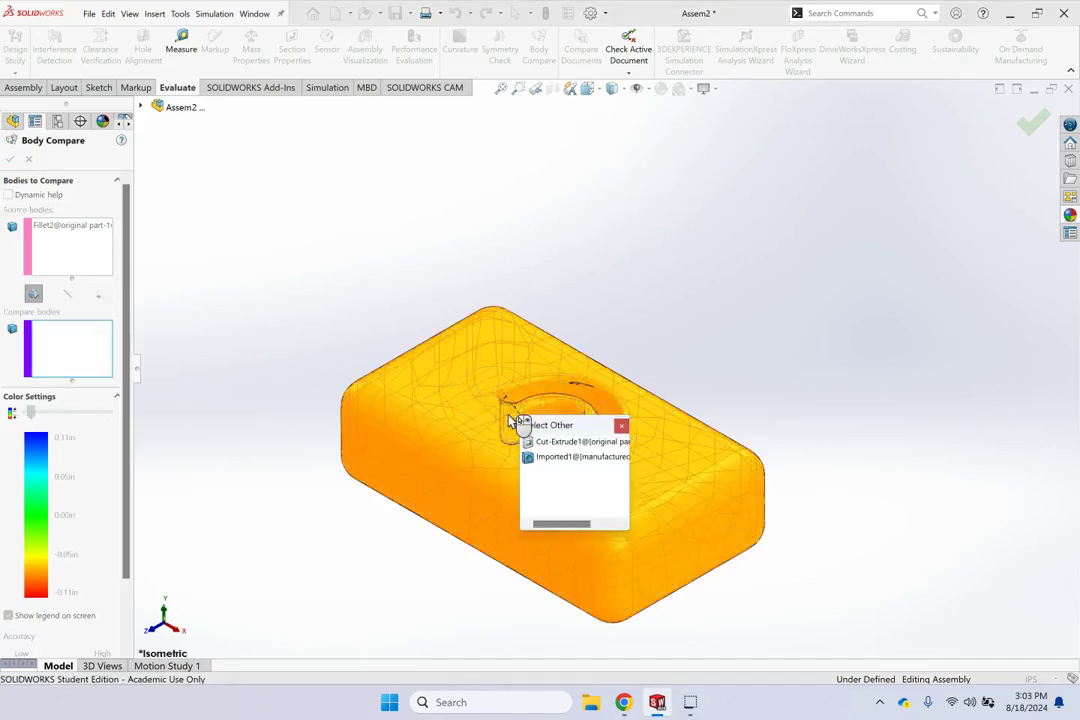
pyautogui.click(563, 457)
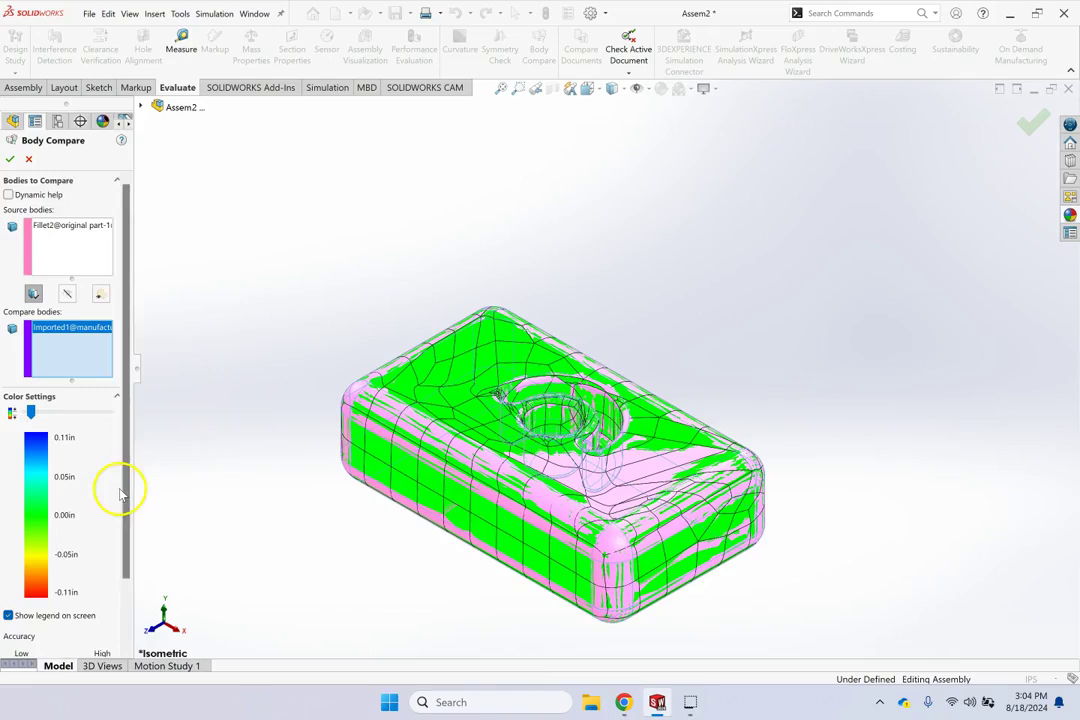
# - Tighten the Color Settings legend from ±0.05in to about ±0.00in
pyautogui.moveTo(120, 492); pyautogui.dragTo(122, 553)
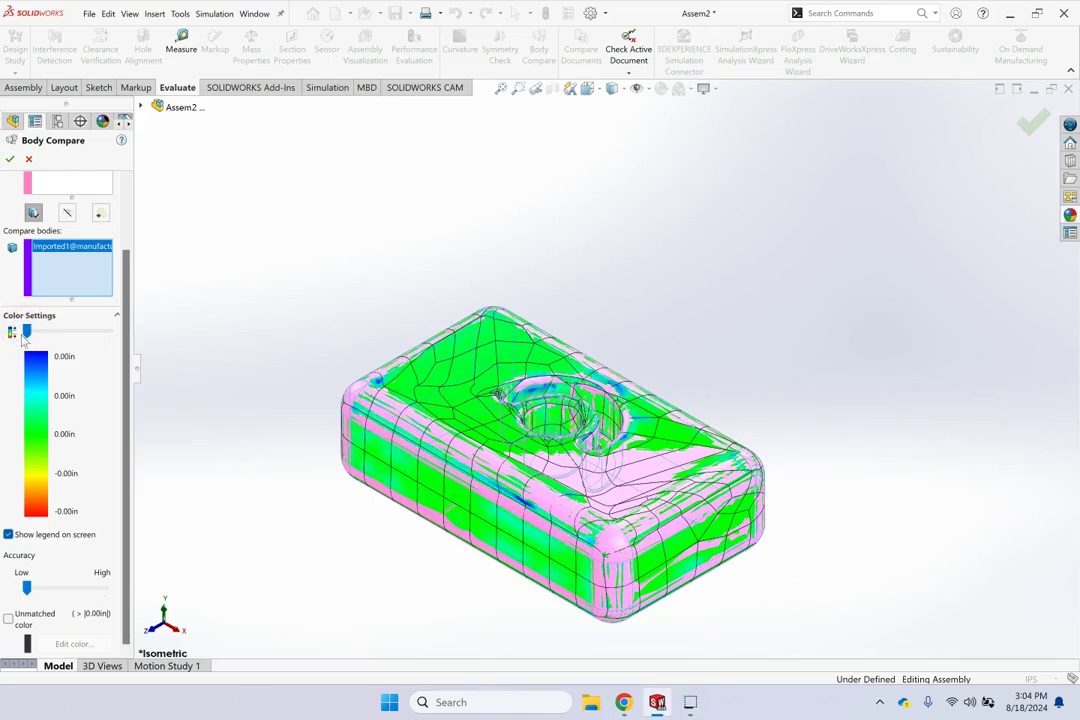
pyautogui.moveTo(26, 333); pyautogui.dragTo(28, 333)
# - Accept the body comparison, keeping the deviation colour map on the model
pyautogui.click(10, 159)
pyautogui.scroll(-2, 600, 490)
pyautogui.scroll(-1, 600, 490)
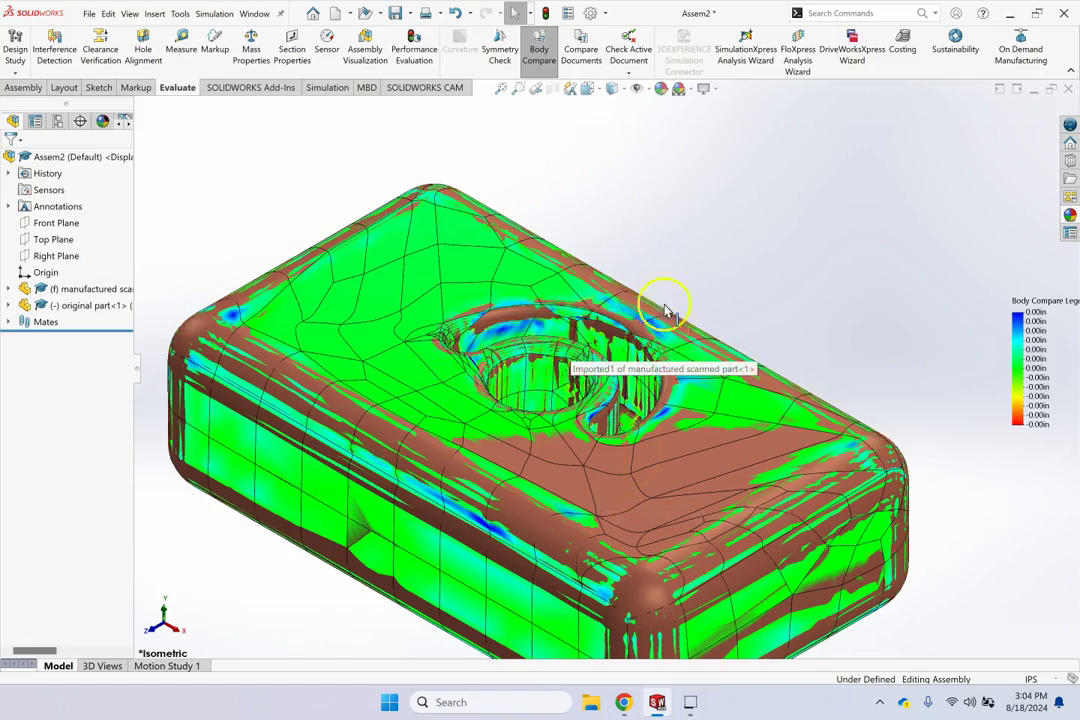
# - Rotate the model with the arrow keys to inspect the colour map on top, ends and underside
pyautogui.press('Down')
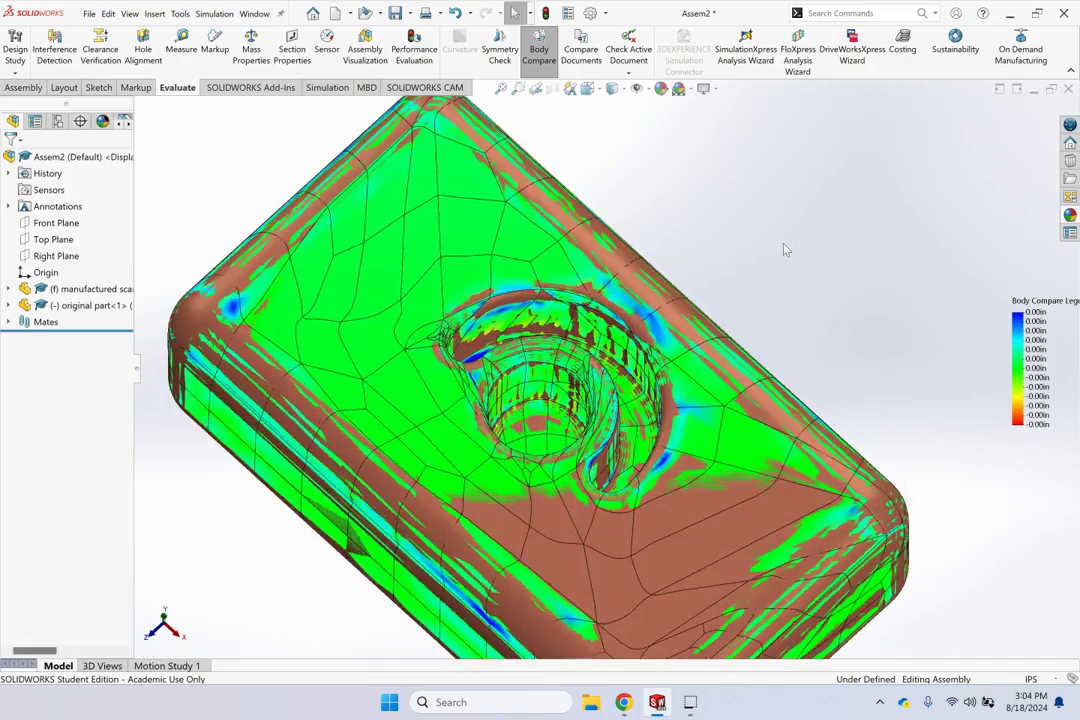
pyautogui.press('Up')
pyautogui.press('Up')
pyautogui.press('Right')
pyautogui.press('Right')
pyautogui.press('Right')
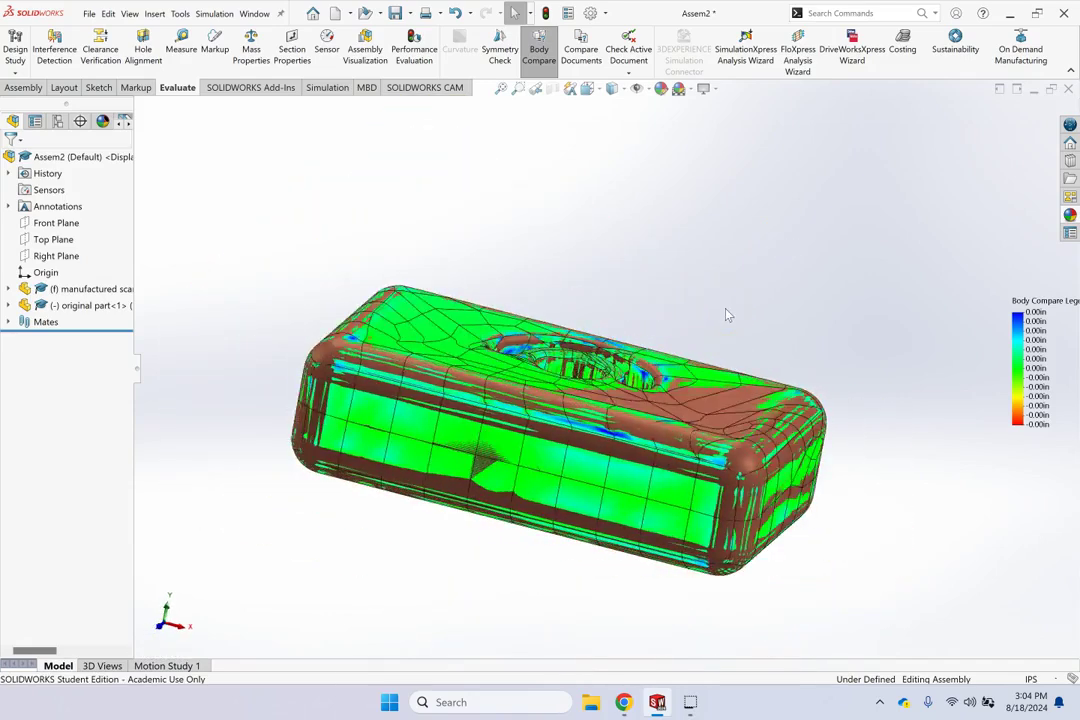
pyautogui.press('Down')
pyautogui.press('Down')
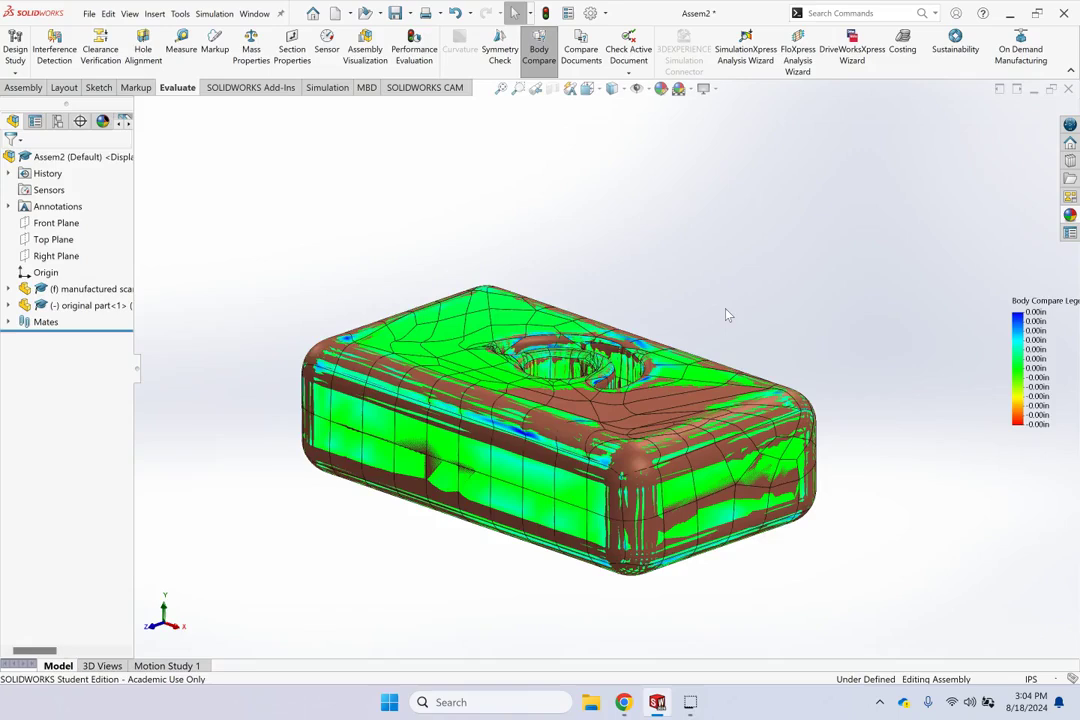
pyautogui.press('Left')
pyautogui.press('Left')
pyautogui.press('Left')
pyautogui.press('Right')
pyautogui.press('Right')
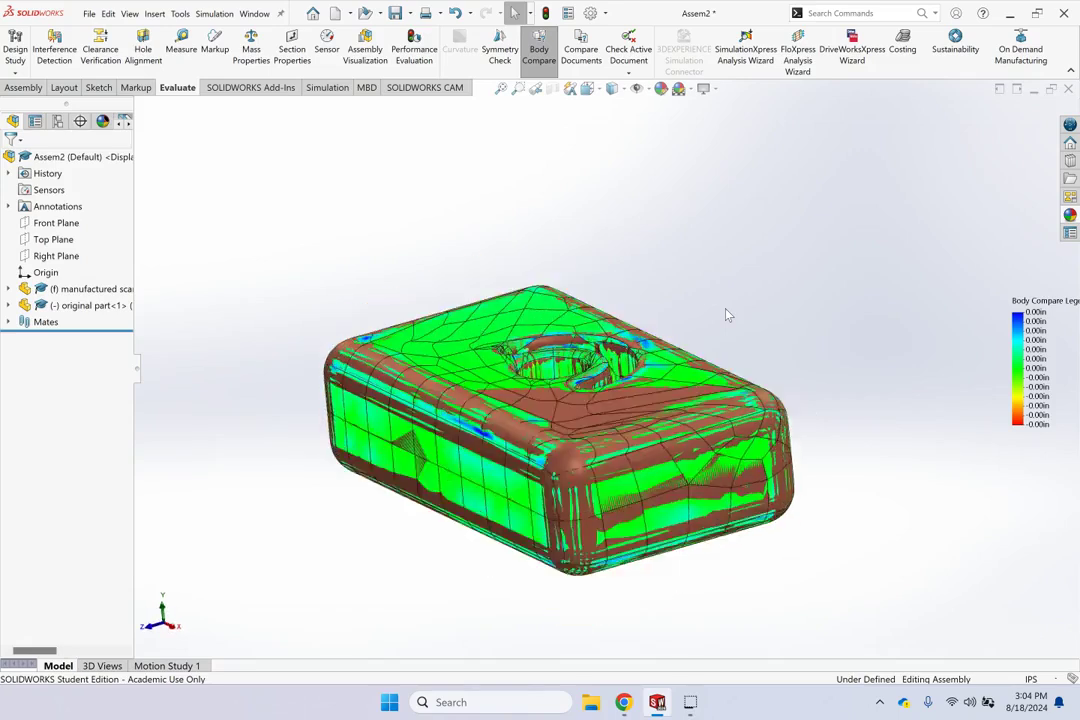
pyautogui.press('Up')
pyautogui.press('Left')
pyautogui.press('Left')
pyautogui.press('Left')
pyautogui.press('Left')
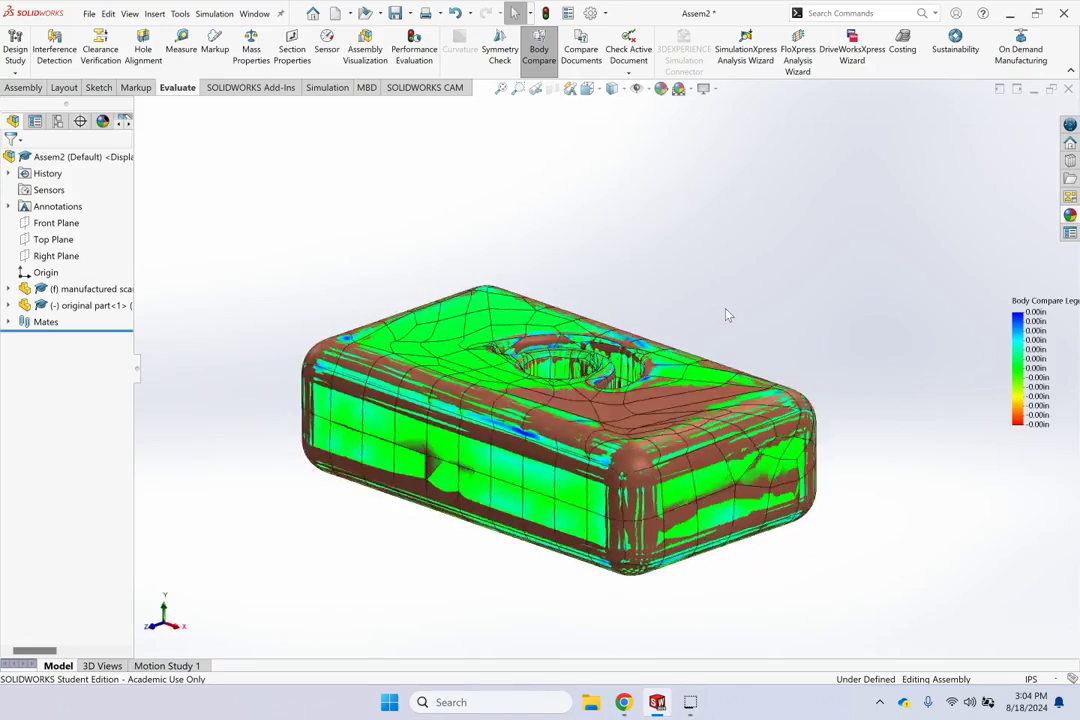
pyautogui.press('Right')
pyautogui.press('Right')
pyautogui.press('Right')
pyautogui.press('Right')
pyautogui.press('Right')
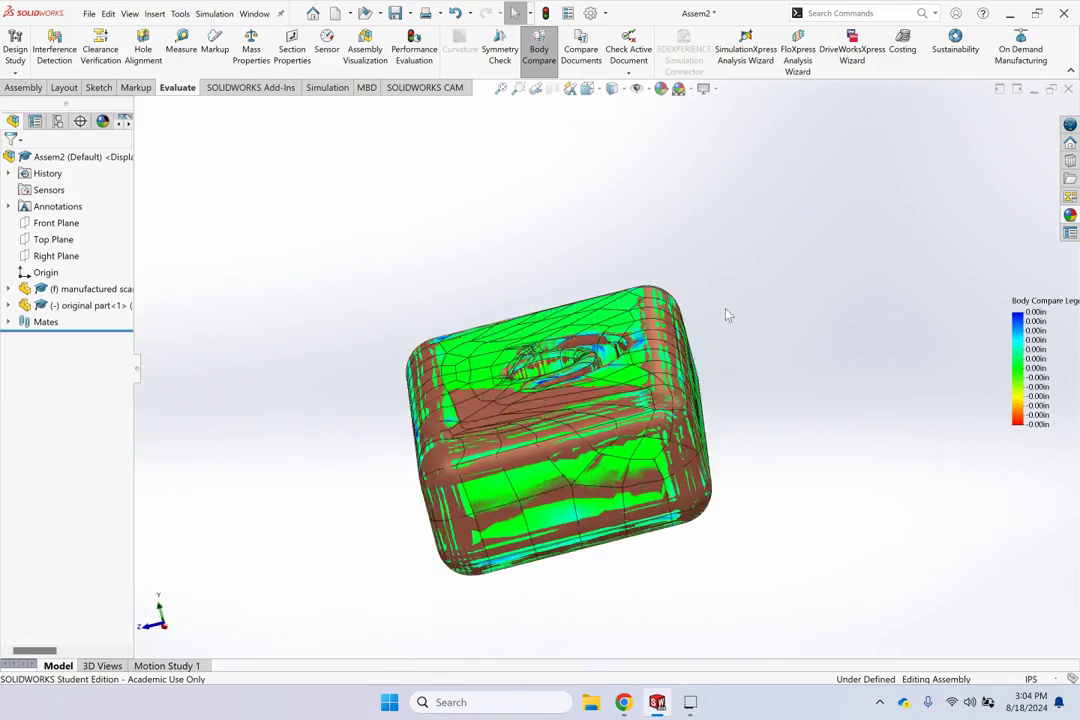
pyautogui.press('Left')
pyautogui.press('Left')
pyautogui.press('Left')
pyautogui.press('Left')
pyautogui.press('Left')
pyautogui.press('Left')
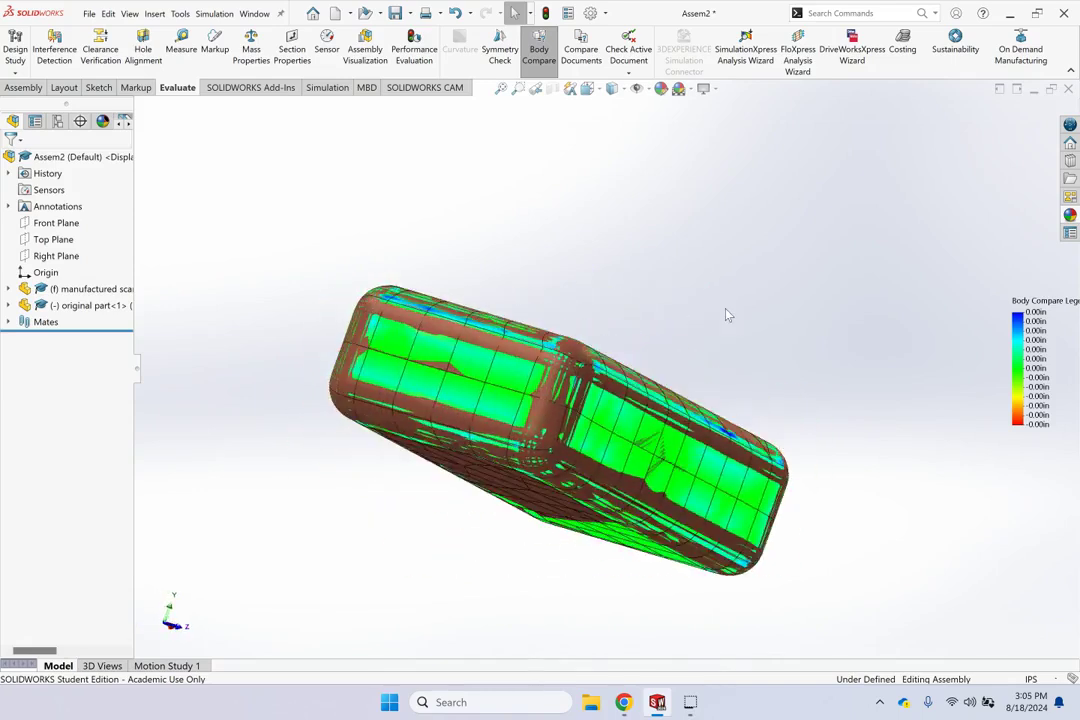
pyautogui.press('Up')
pyautogui.press('Up')
pyautogui.press('Up')
pyautogui.press('Up')
pyautogui.press('Up')
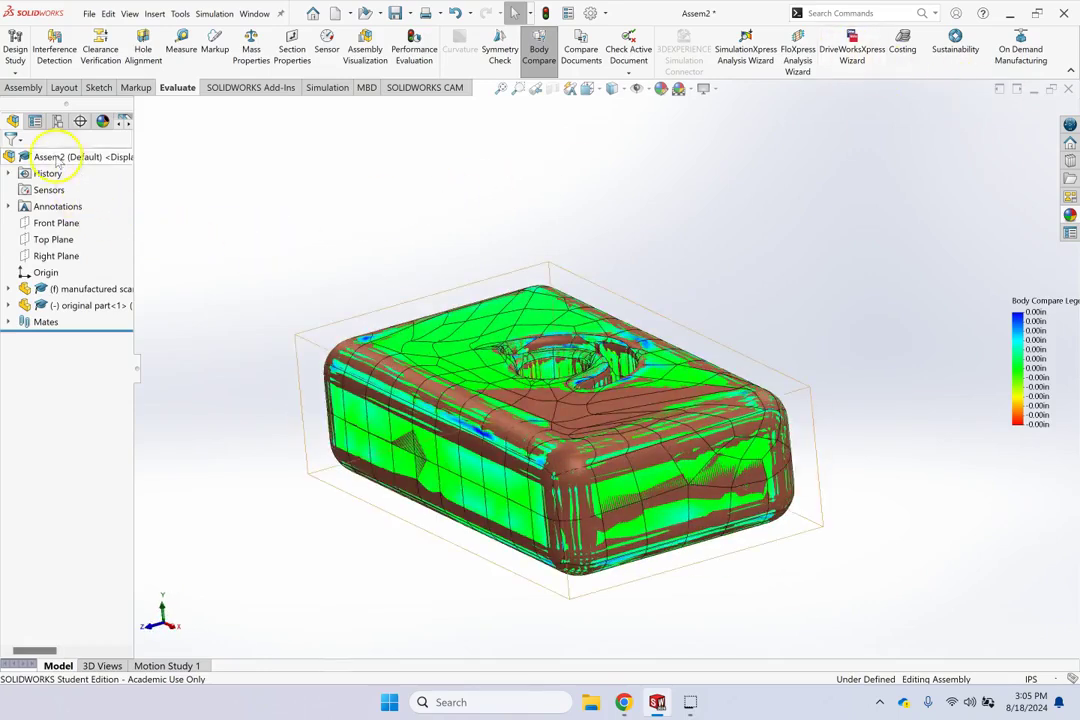
# - Delete the manufactured scanned part and its mates, then fit the original part in isometric view
pyautogui.rightClick(72, 289)
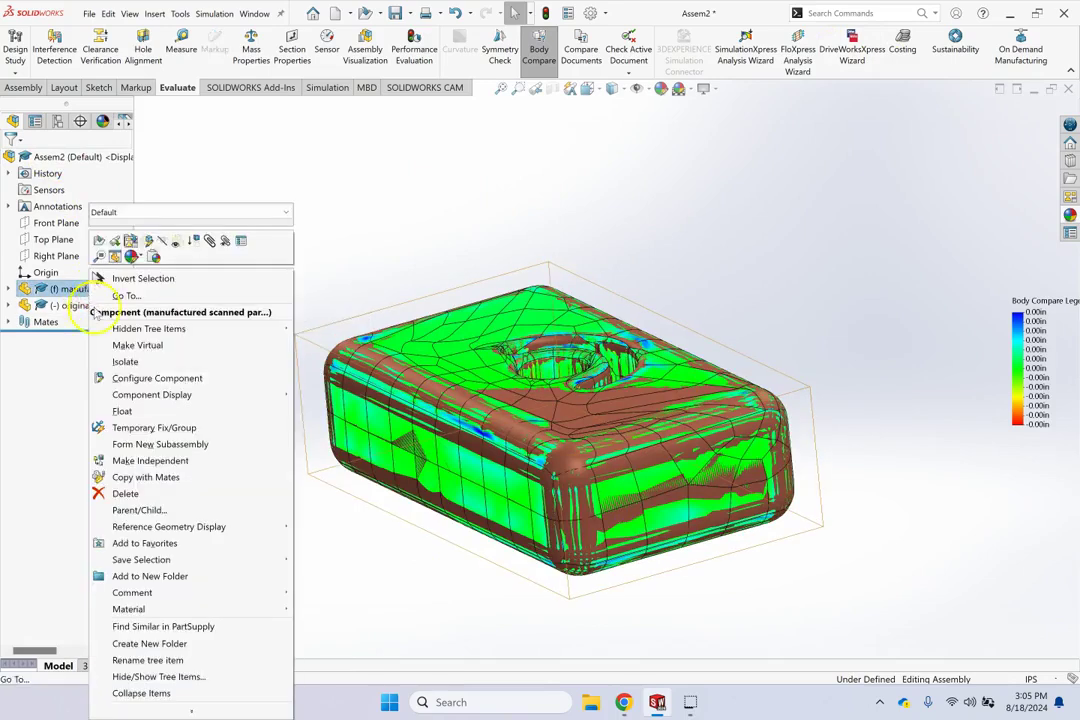
pyautogui.click(126, 493)
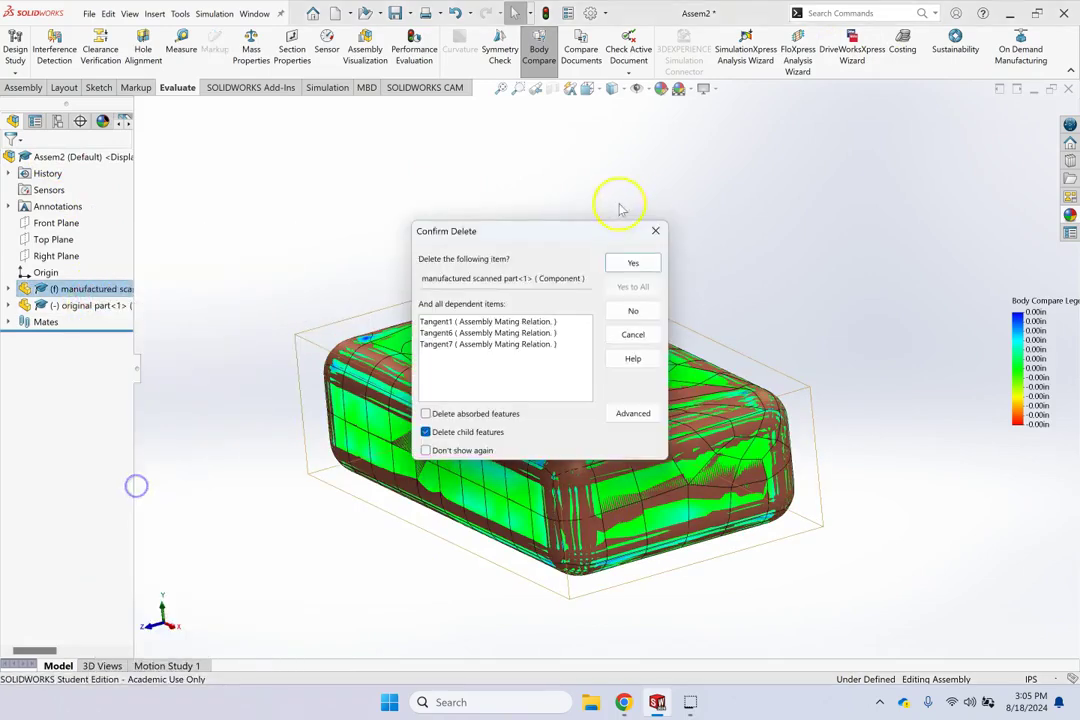
pyautogui.click(632, 264)
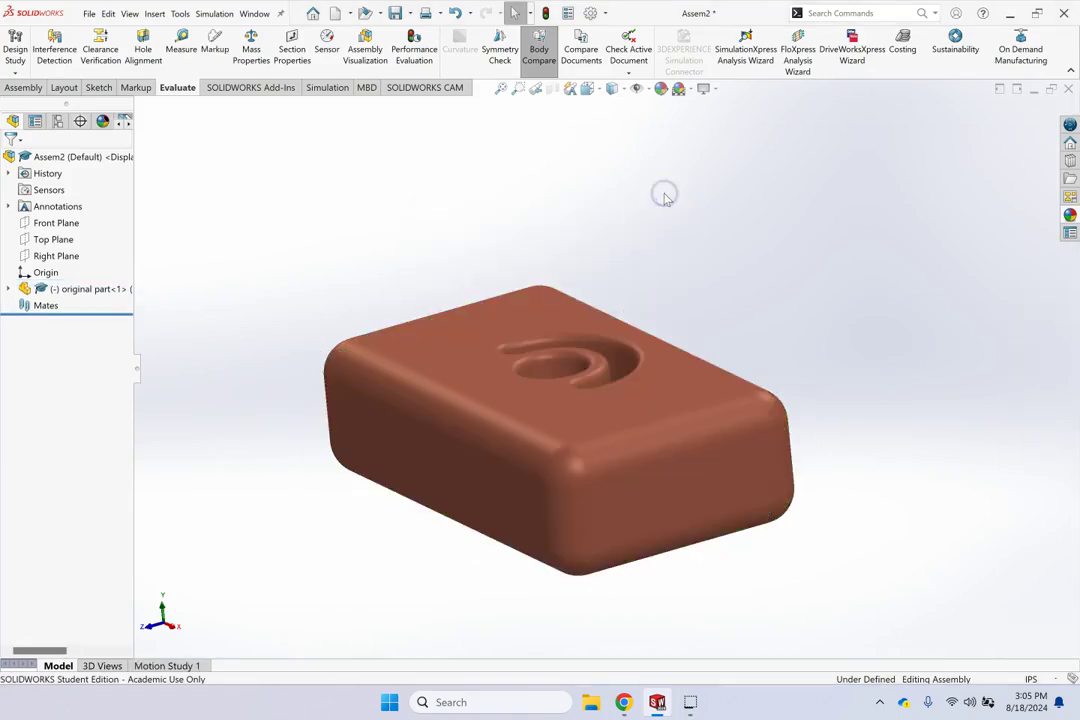
pyautogui.hotkey('ctrl', '7')
pyautogui.press('f')
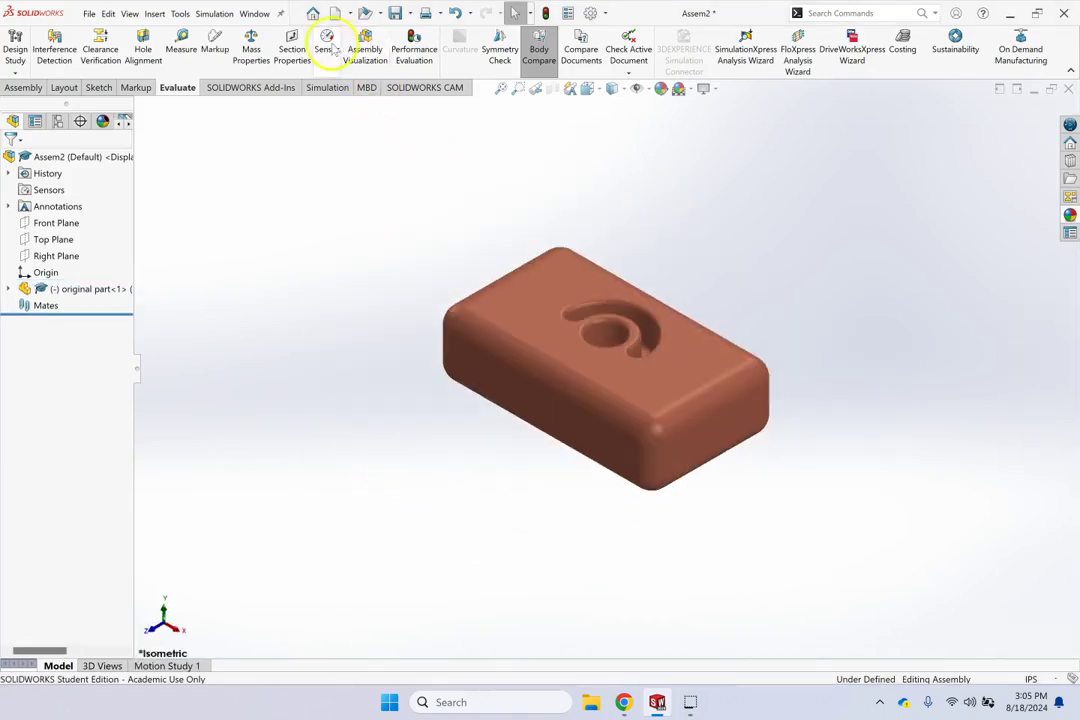
pyautogui.click(36, 88)
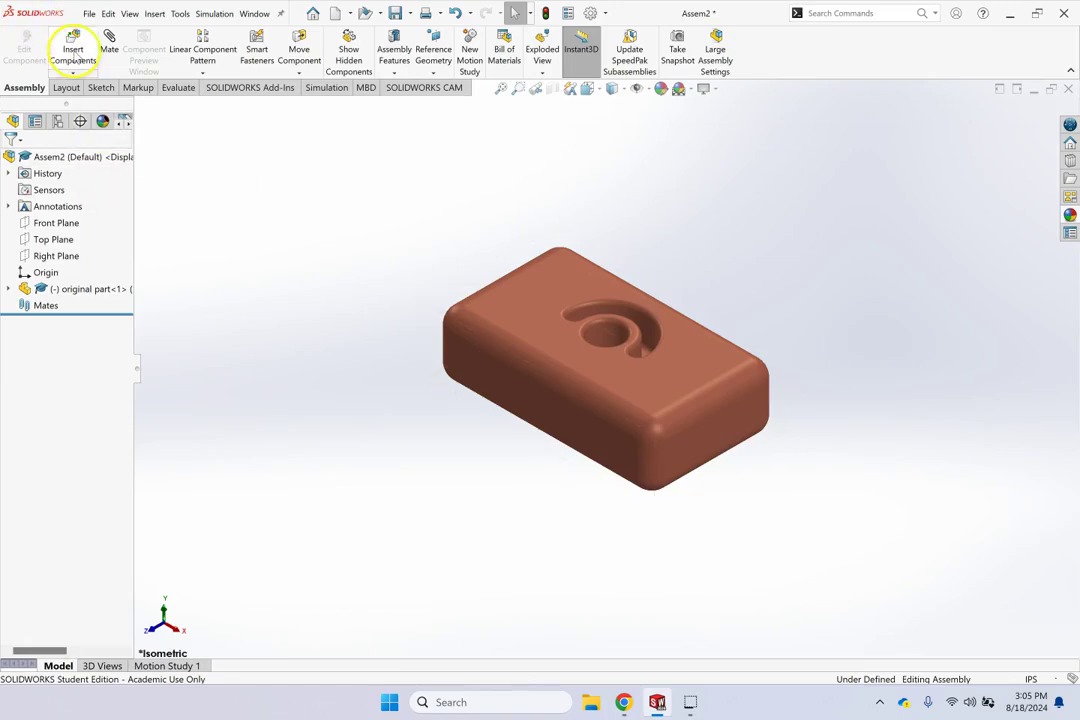
# - Insert 'modified part' from Downloads and place it beside the original part
pyautogui.click(73, 50)
pyautogui.click(62, 426)
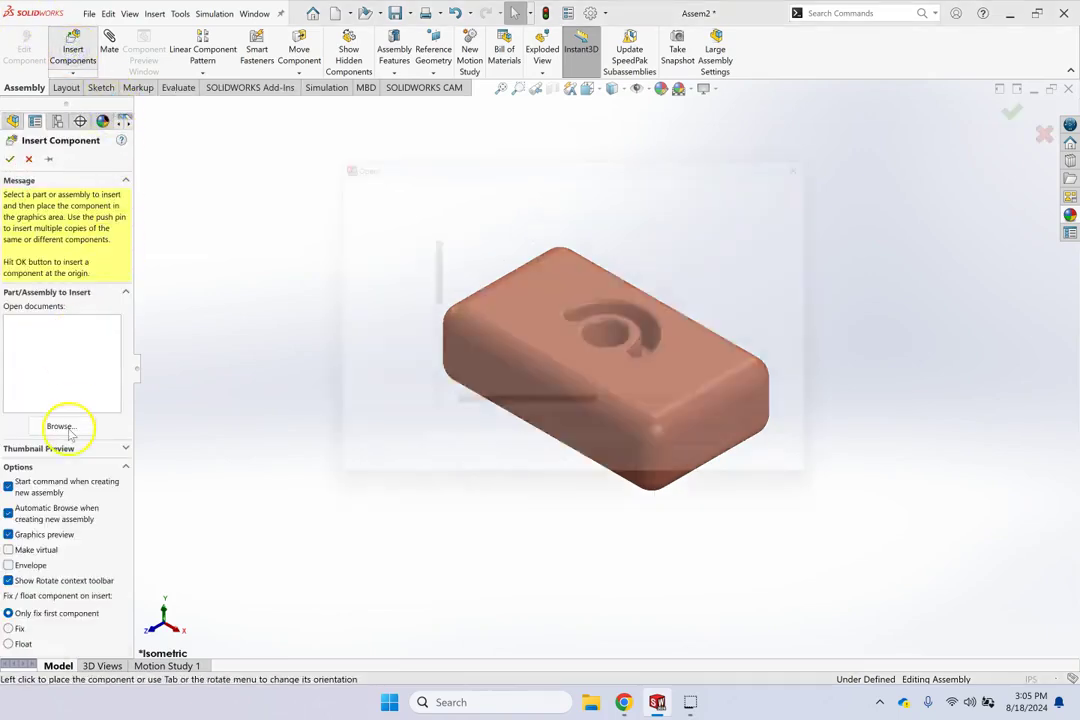
pyautogui.click(487, 314)
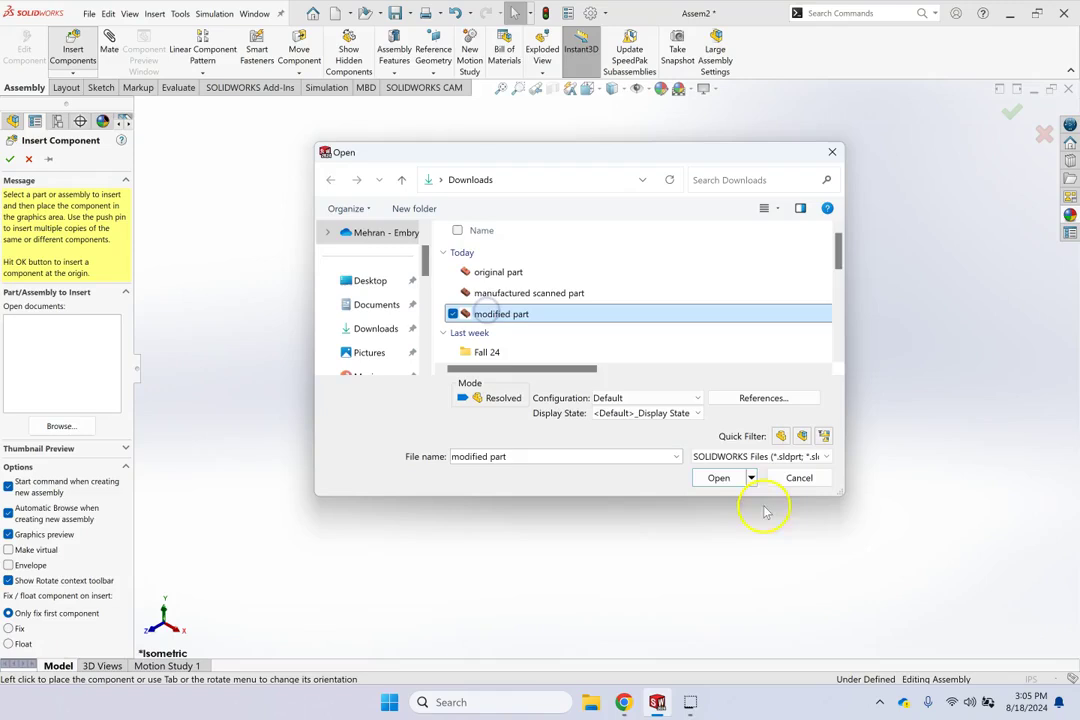
pyautogui.click(719, 478)
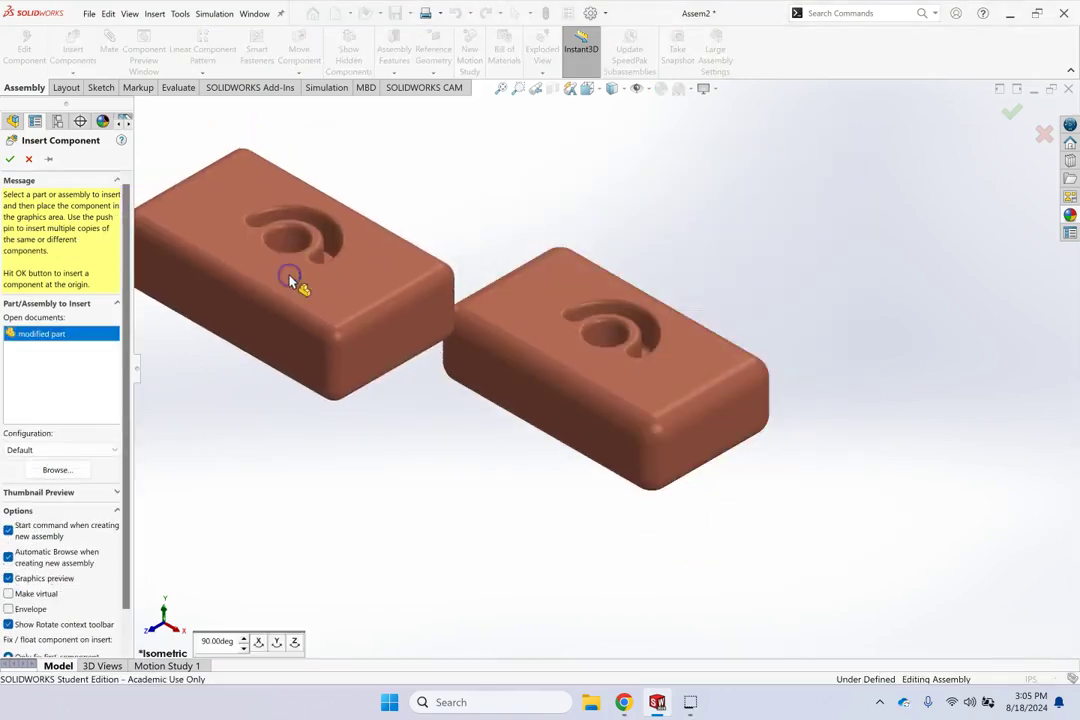
pyautogui.click(289, 279)
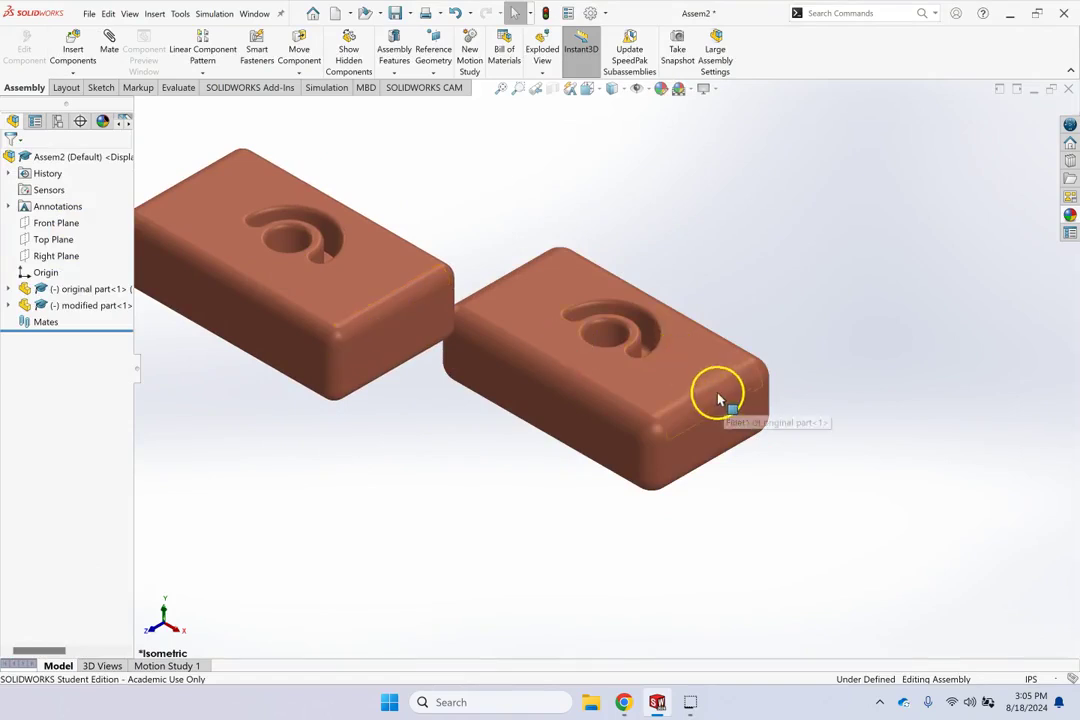
pyautogui.scroll(-5, 629, 364)
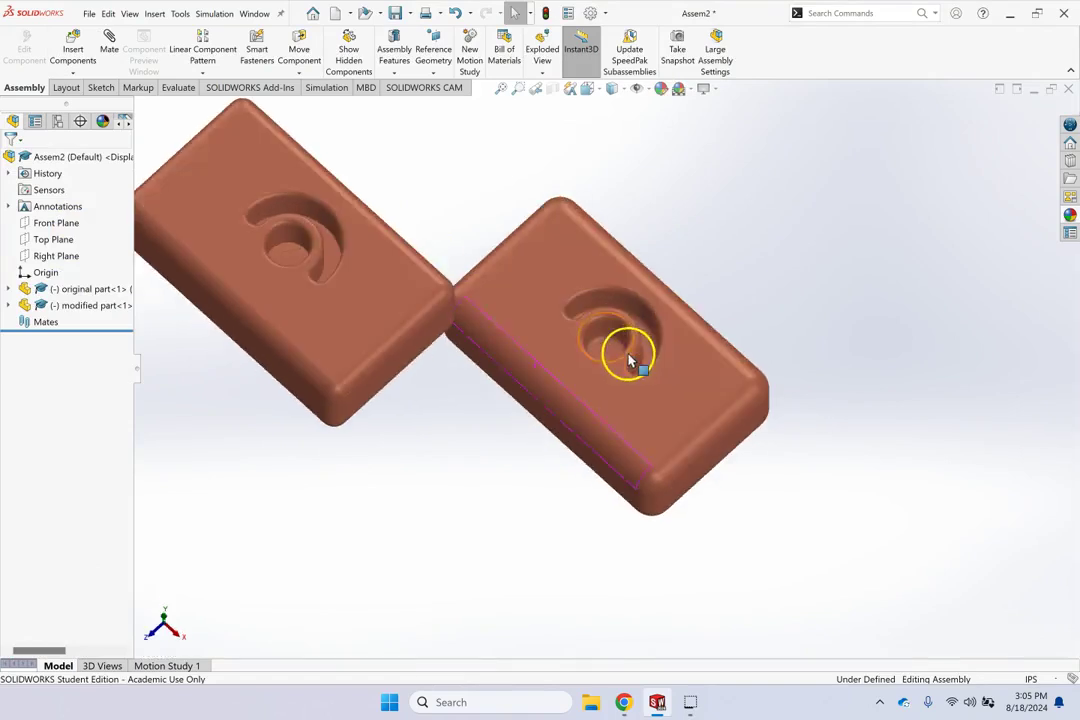
pyautogui.scroll(5, 415, 301)
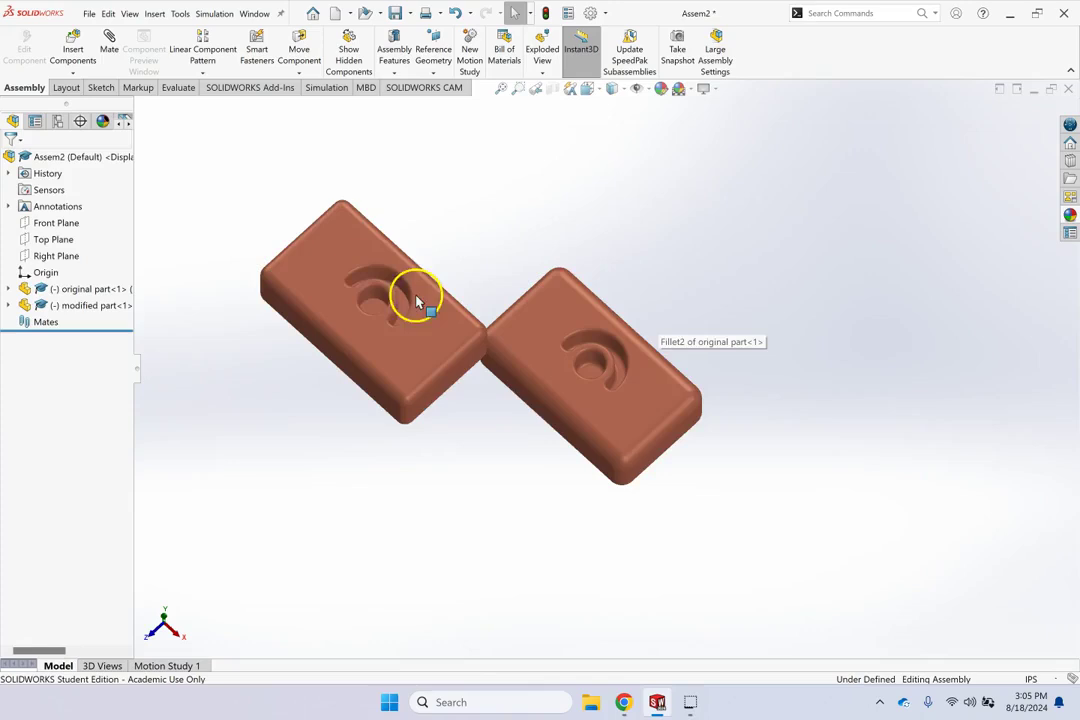
pyautogui.scroll(-8, 369, 313)
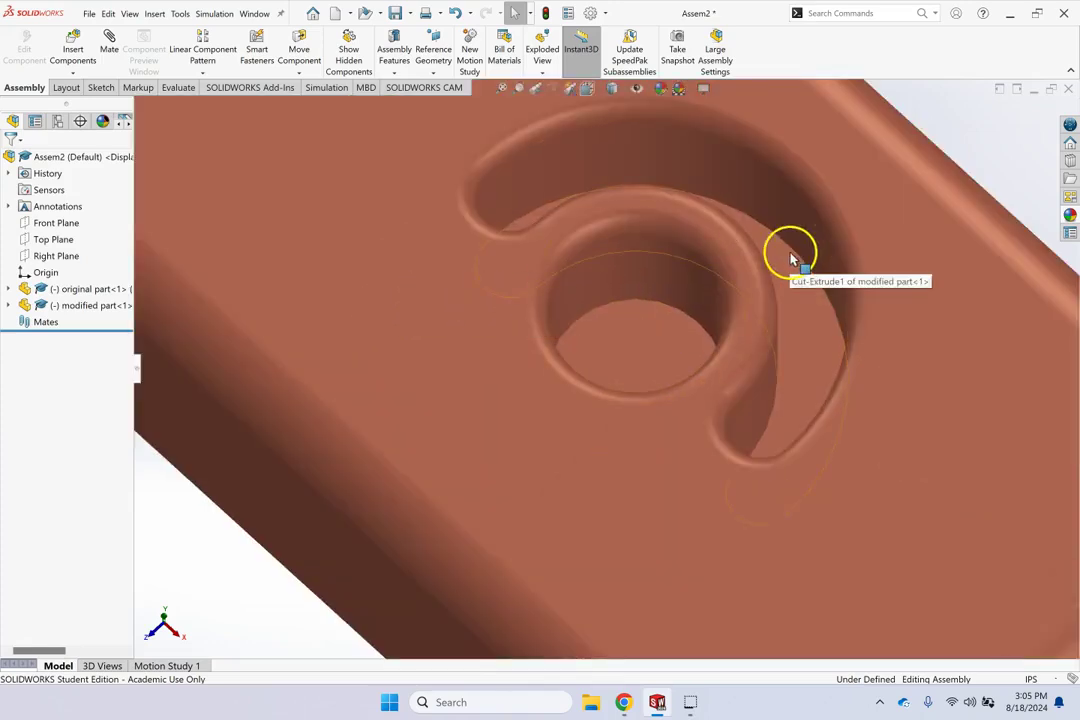
pyautogui.scroll(10, 770, 275)
pyautogui.scroll(-6, 658, 386)
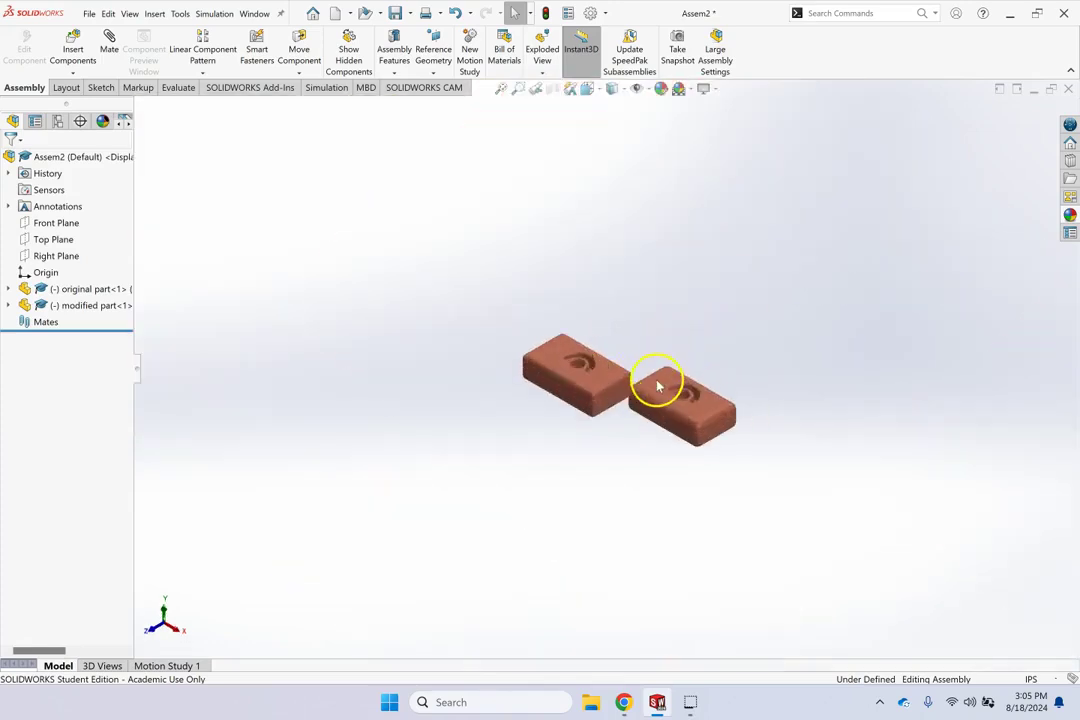
# - Add coincident mates between the two parts' top faces and end faces
pyautogui.click(106, 50)
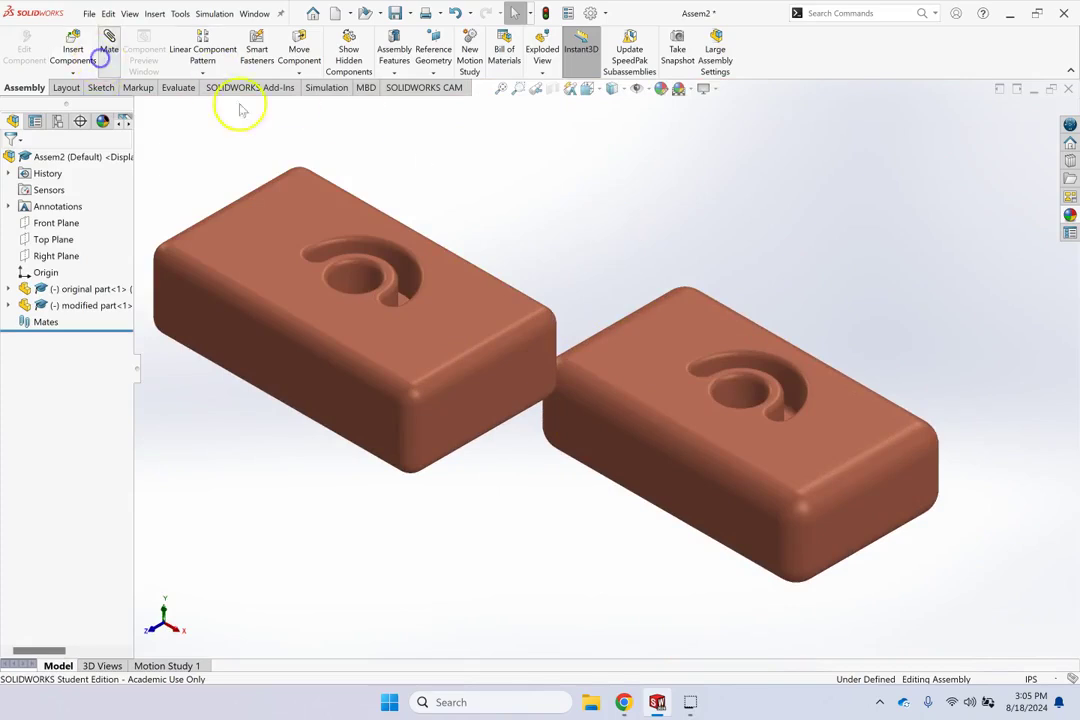
pyautogui.click(447, 333)
pyautogui.click(767, 430)
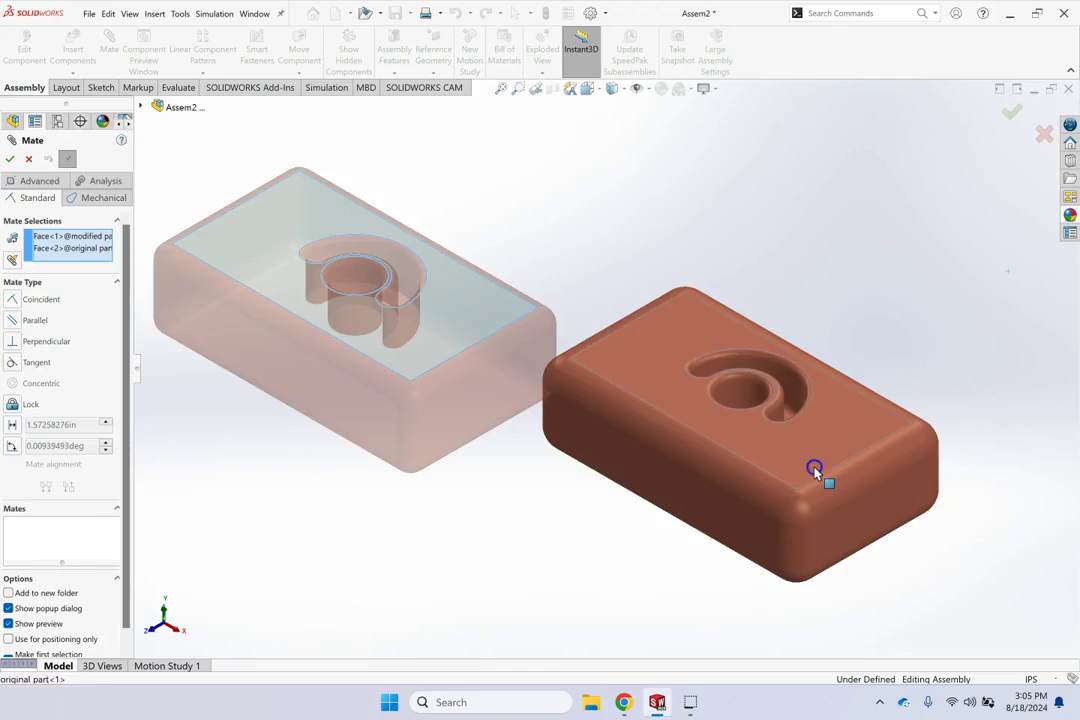
pyautogui.click(101, 222)
pyautogui.click(229, 223)
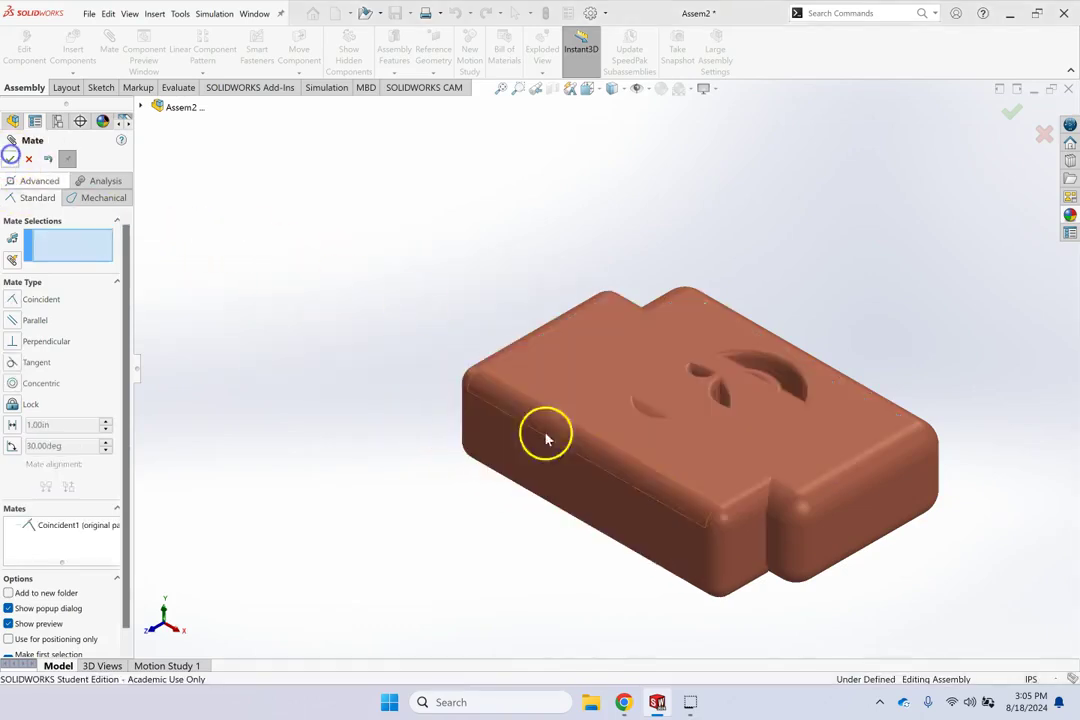
pyautogui.click(795, 540)
pyautogui.click(748, 552)
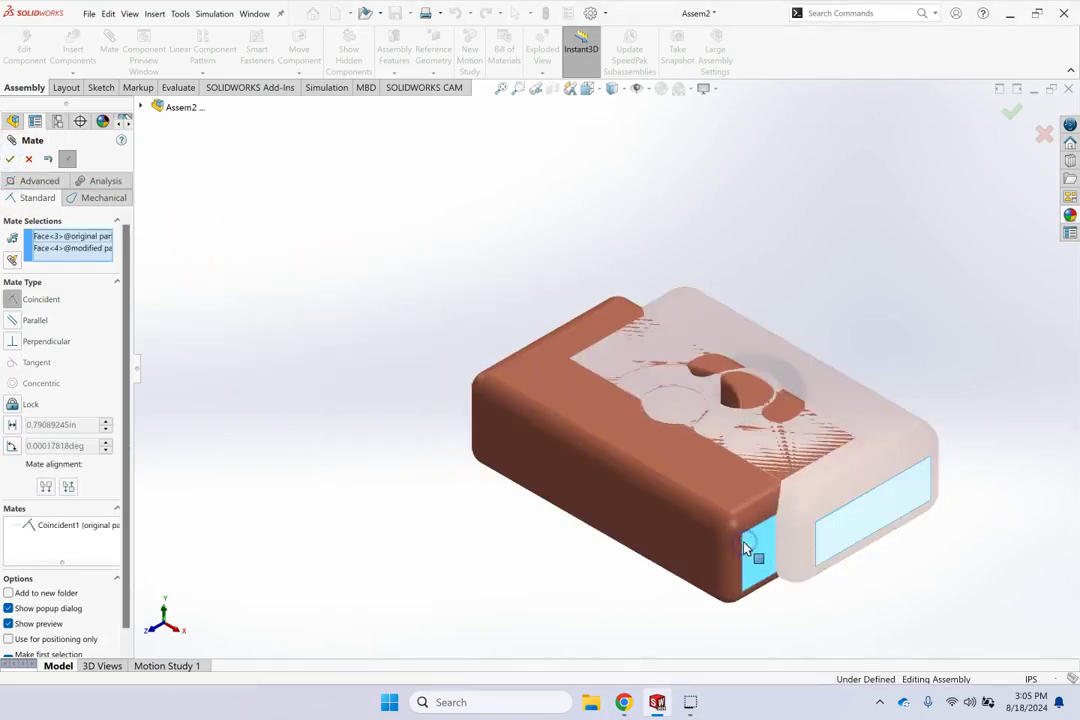
pyautogui.click(10, 159)
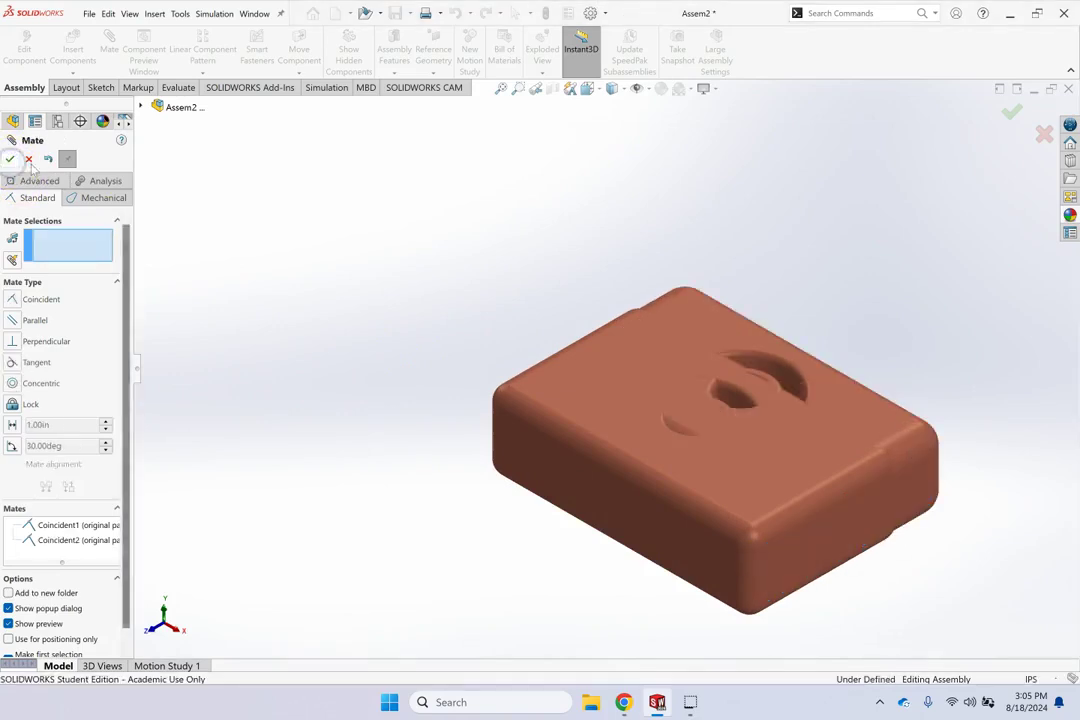
pyautogui.click(11, 159)
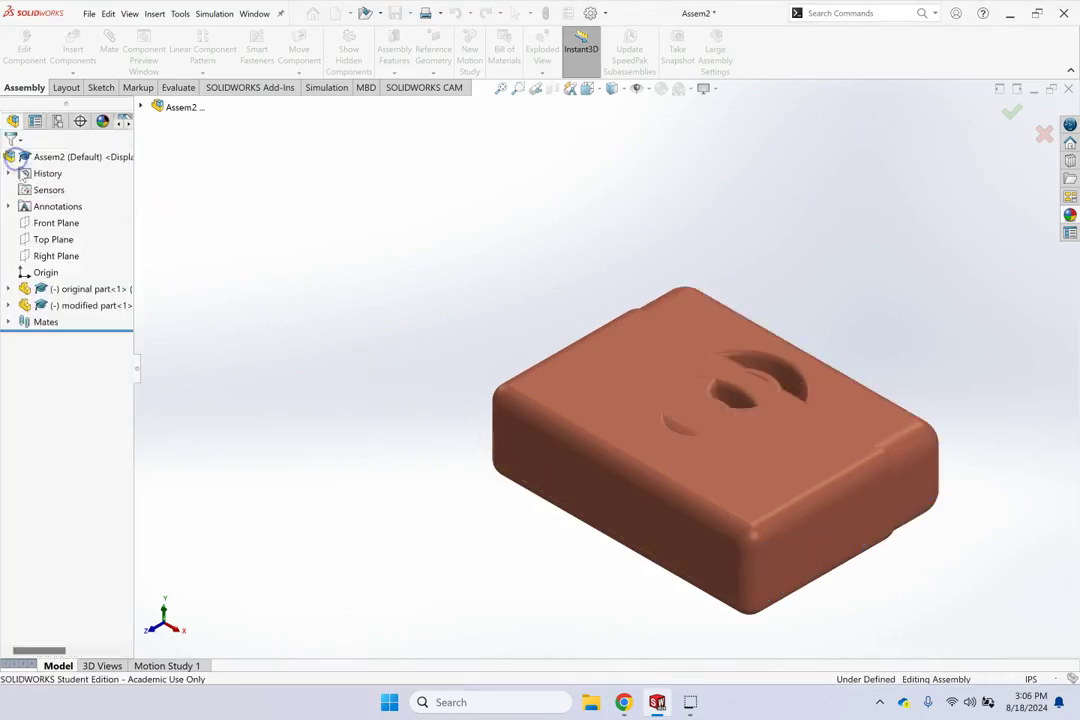
# - Slide the modified part aside and fix the original part in place
pyautogui.moveTo(569, 451); pyautogui.dragTo(288, 571)
pyautogui.click(672, 595)
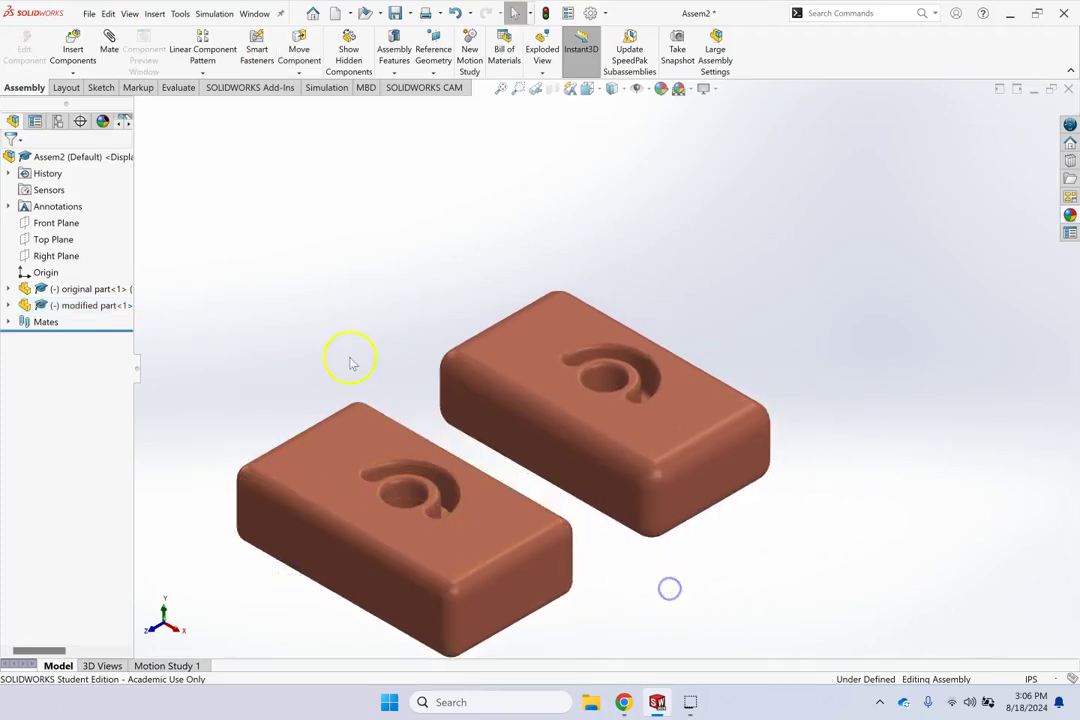
pyautogui.click(89, 288)
pyautogui.rightClick(89, 288)
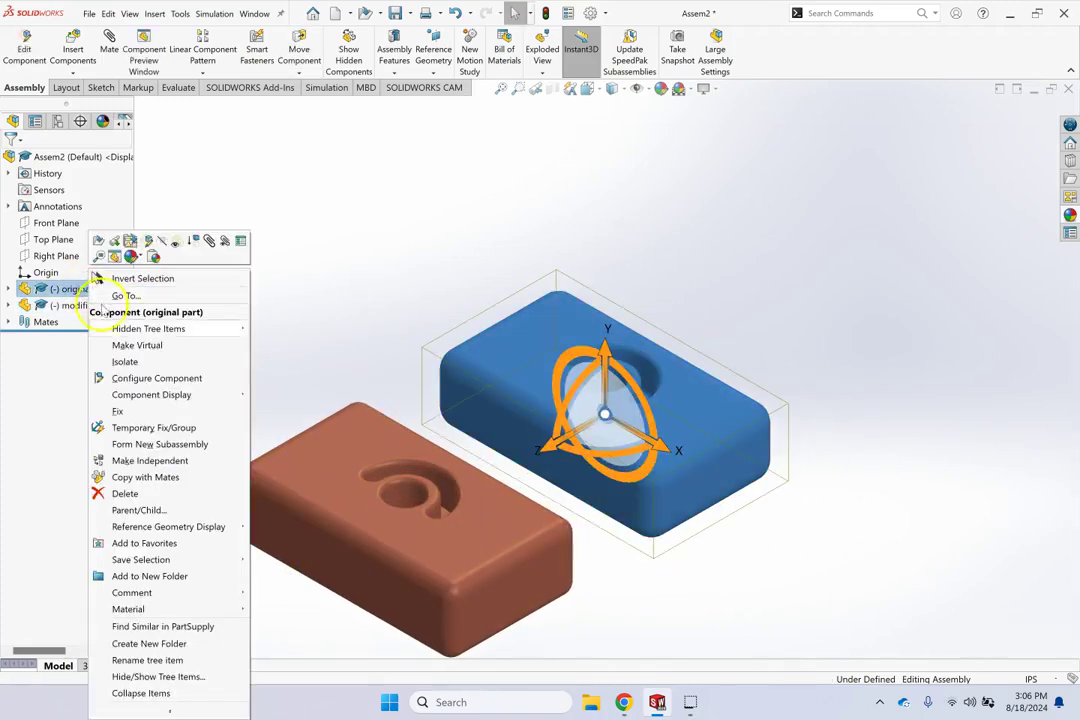
pyautogui.click(131, 413)
# - Mate the long side faces of both parts coincident, fully defining Assem2
pyautogui.click(465, 366)
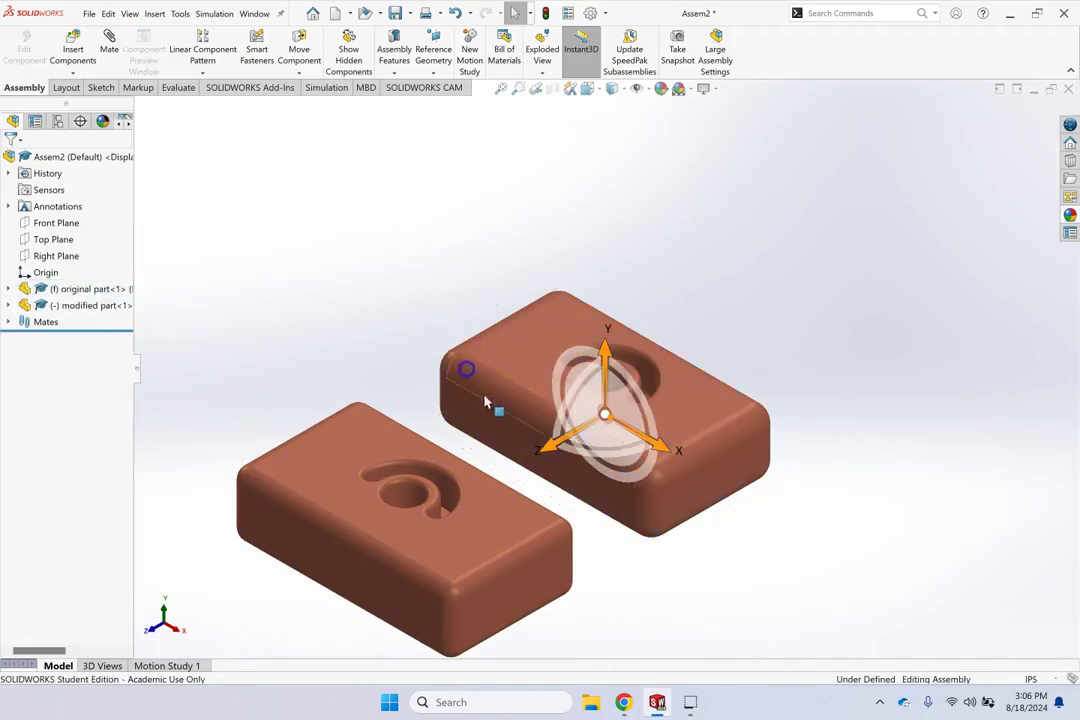
pyautogui.click(497, 423)
pyautogui.keyDown('ctrl'); pyautogui.click(380, 563); pyautogui.keyUp('ctrl')
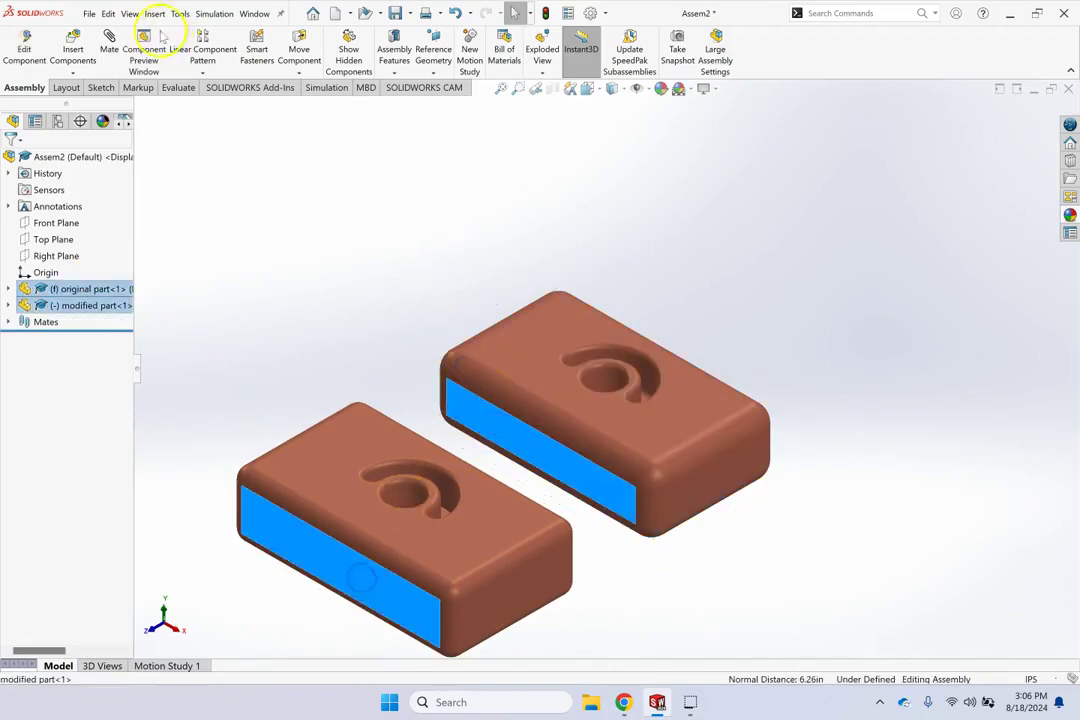
pyautogui.click(109, 47)
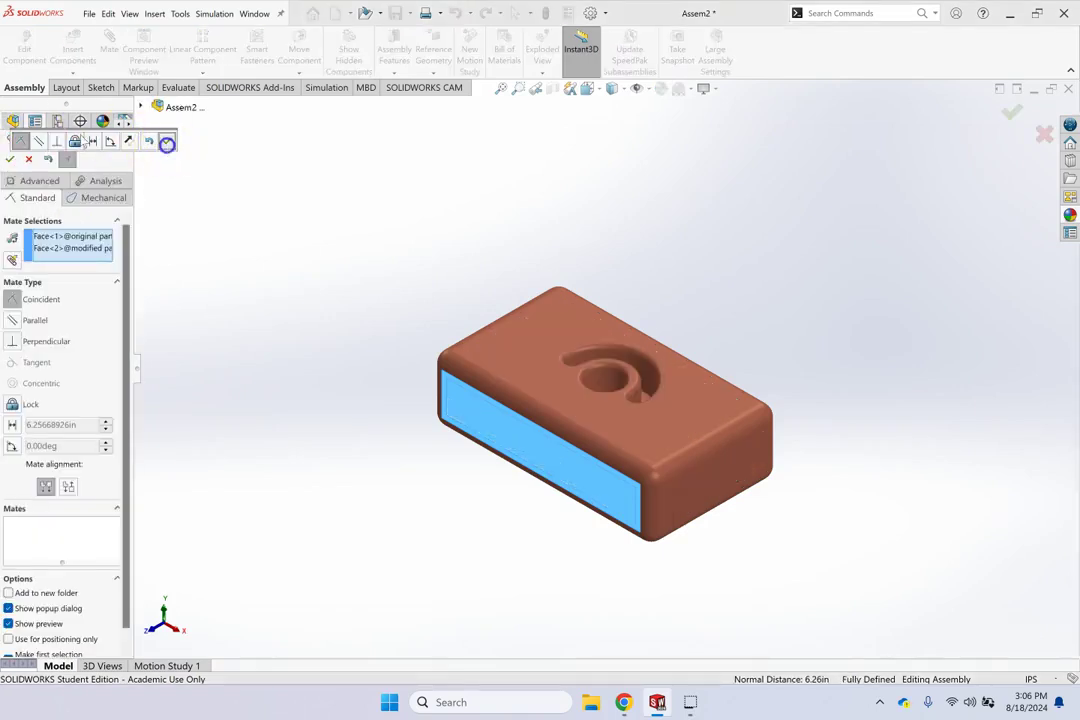
pyautogui.click(166, 143)
pyautogui.click(13, 158)
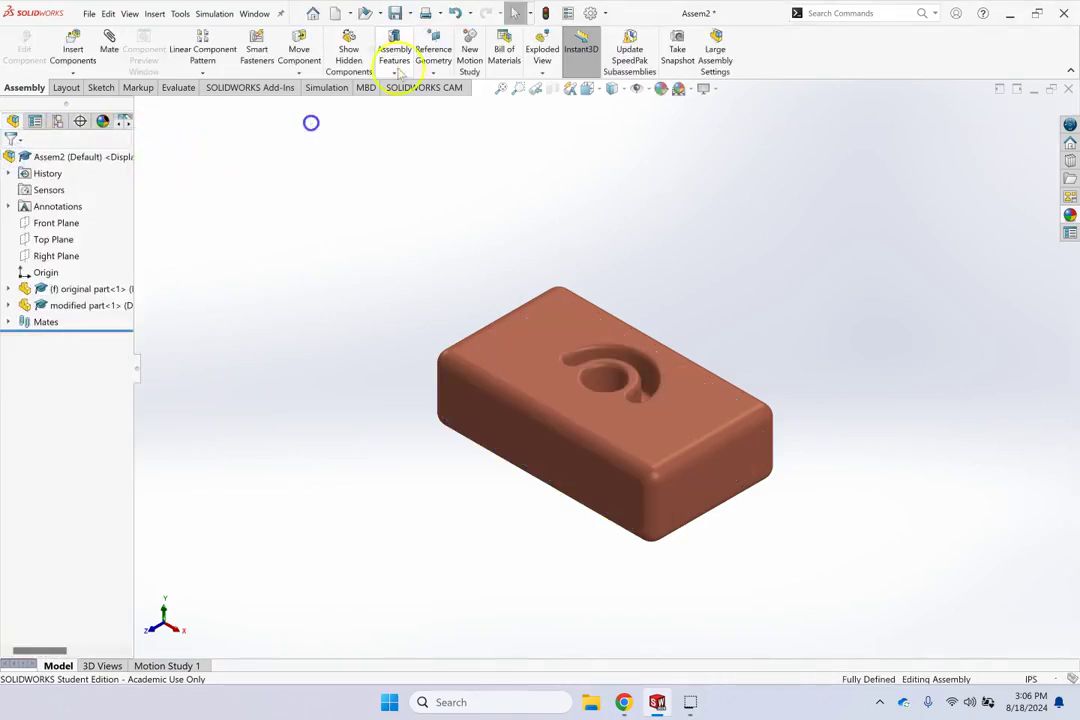
# - Run Body Compare with the original part's body as source and the modified part's Fillet2 body as compare
pyautogui.click(170, 88)
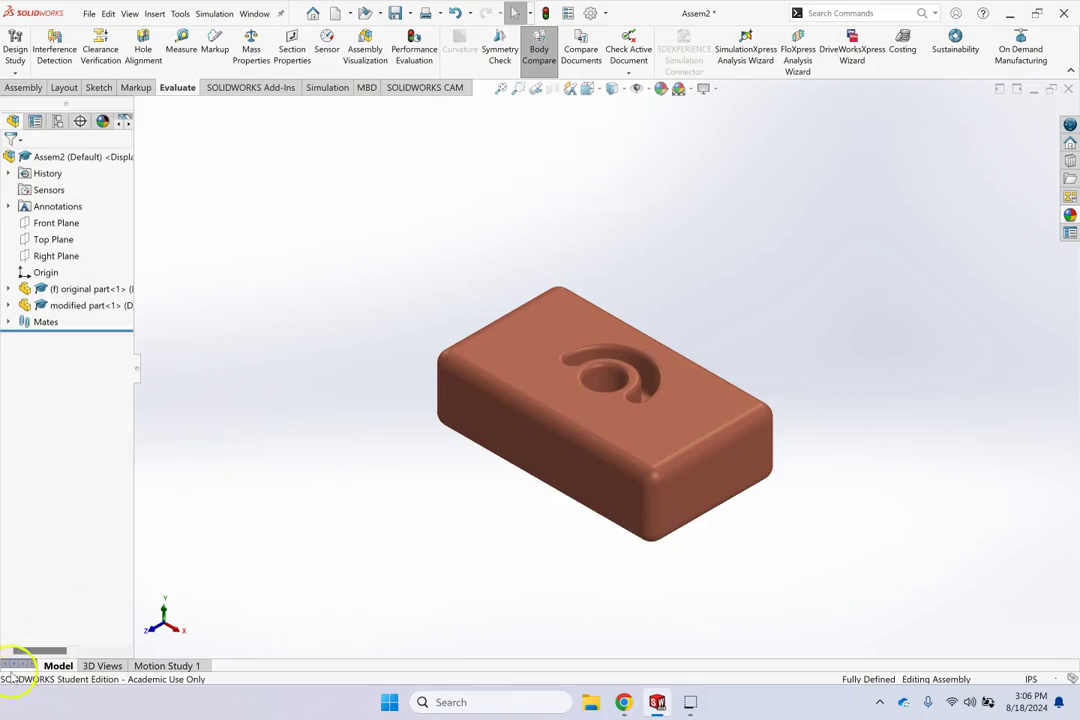
pyautogui.click(537, 52)
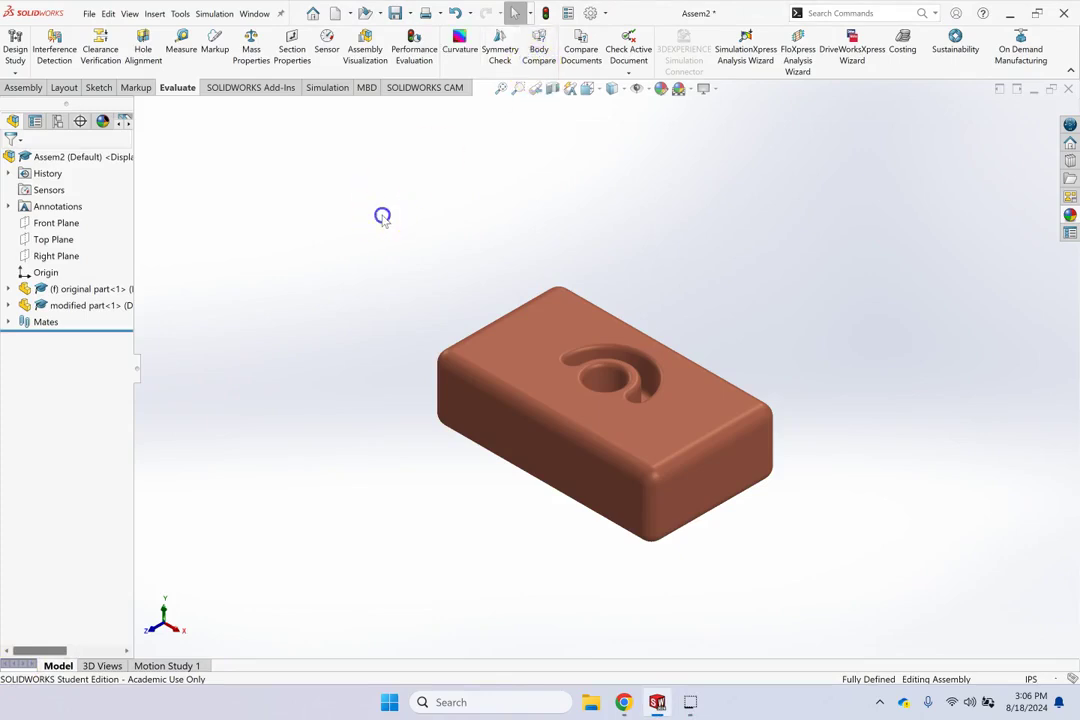
pyautogui.click(538, 52)
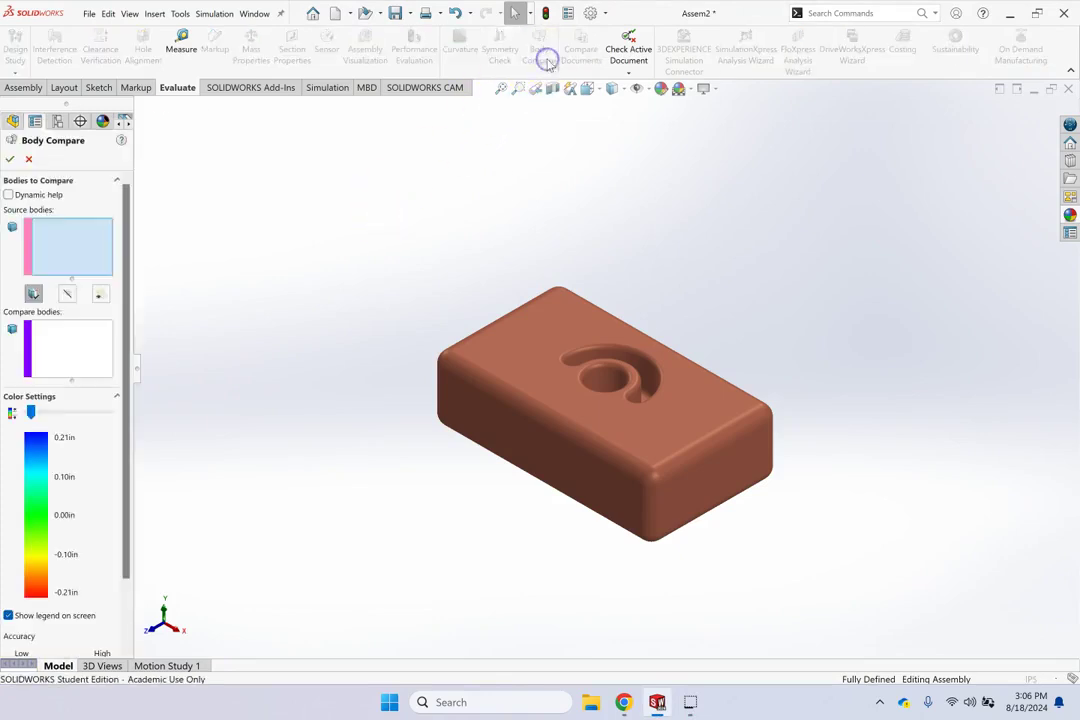
pyautogui.click(92, 250)
pyautogui.click(491, 379)
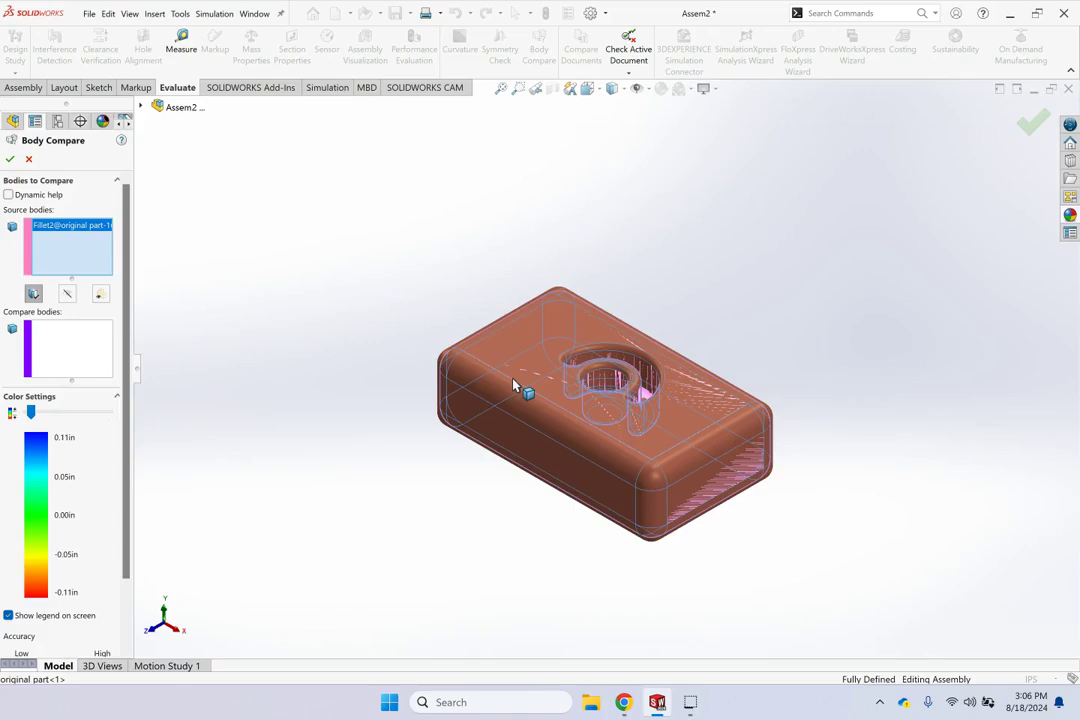
pyautogui.click(92, 362)
pyautogui.click(503, 373)
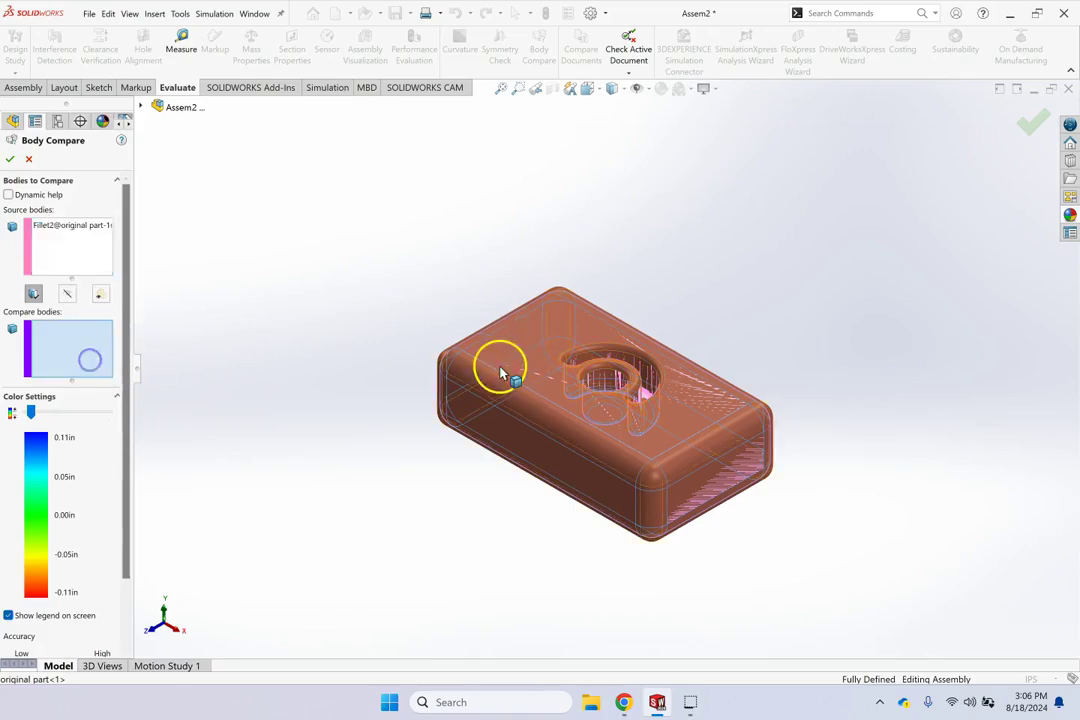
pyautogui.rightClick(508, 346)
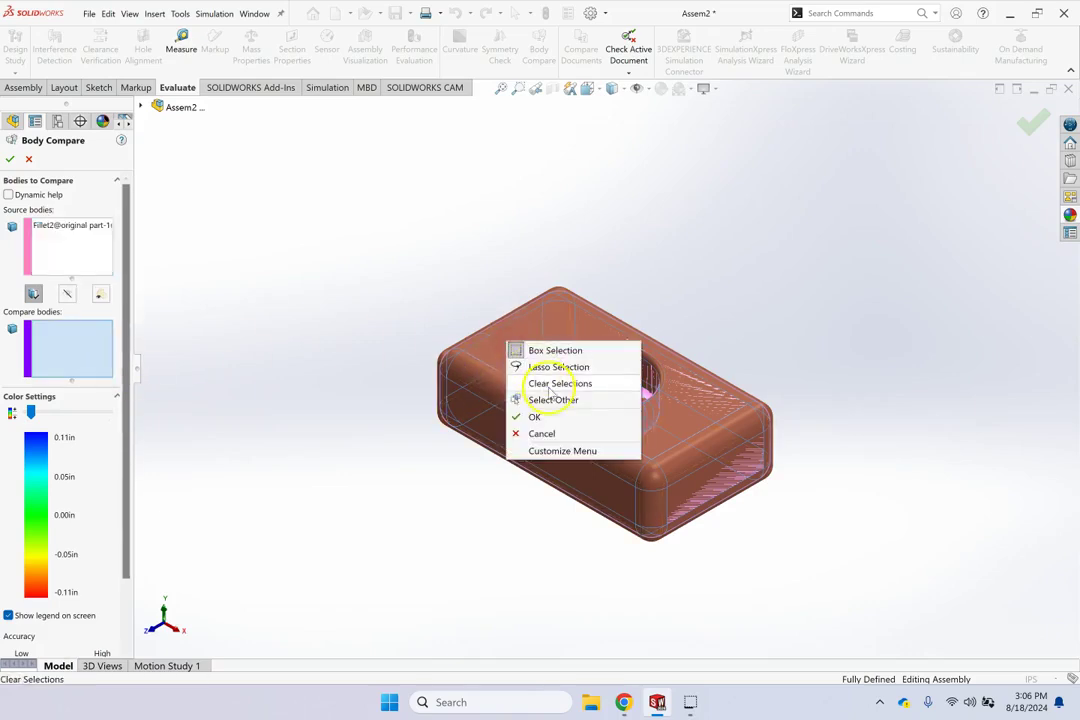
pyautogui.click(556, 400)
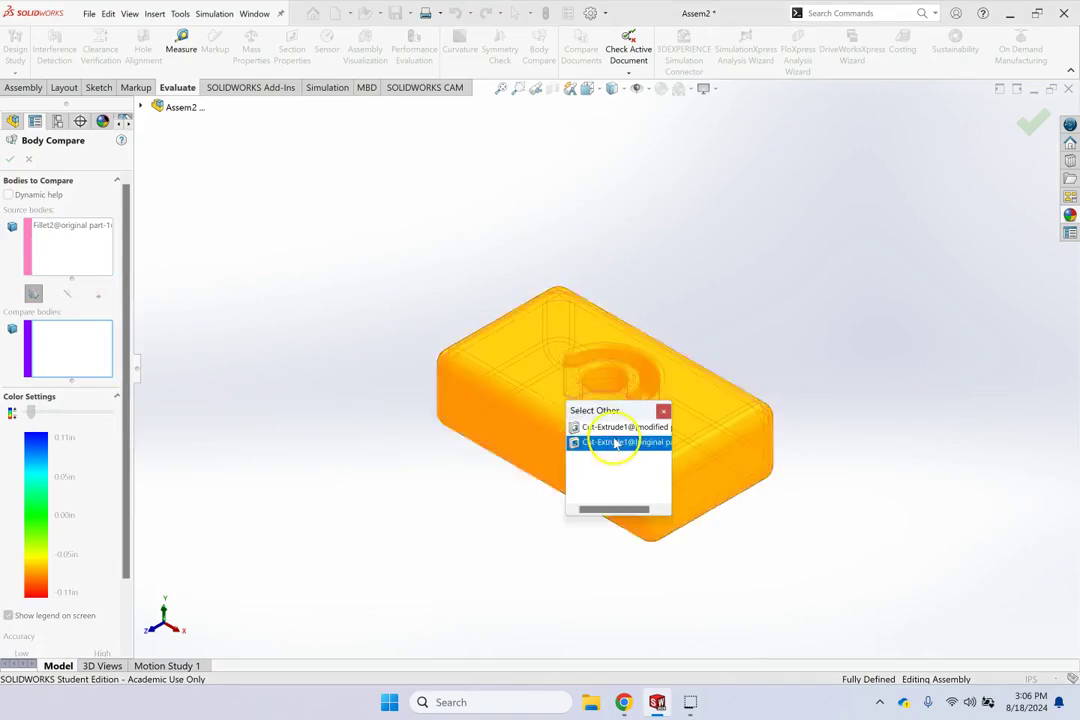
pyautogui.click(615, 428)
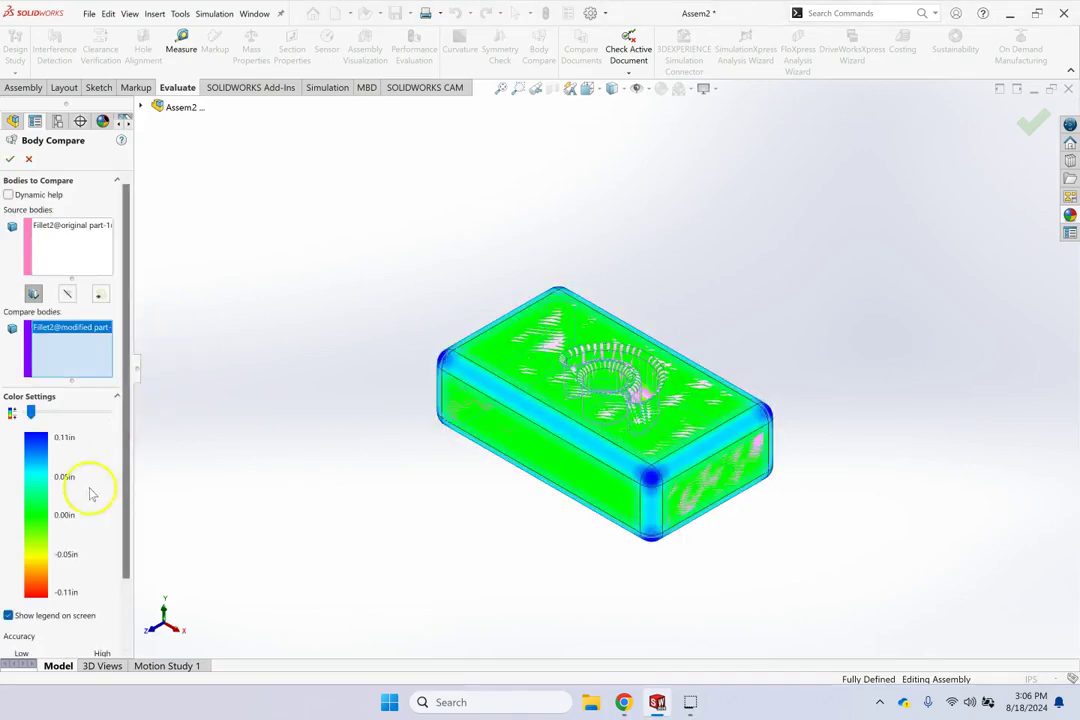
# - Orbit to the top face and zoom in on the pink bands along the curled recess
pyautogui.moveTo(726, 480); pyautogui.dragTo(243, 408, button='middle')
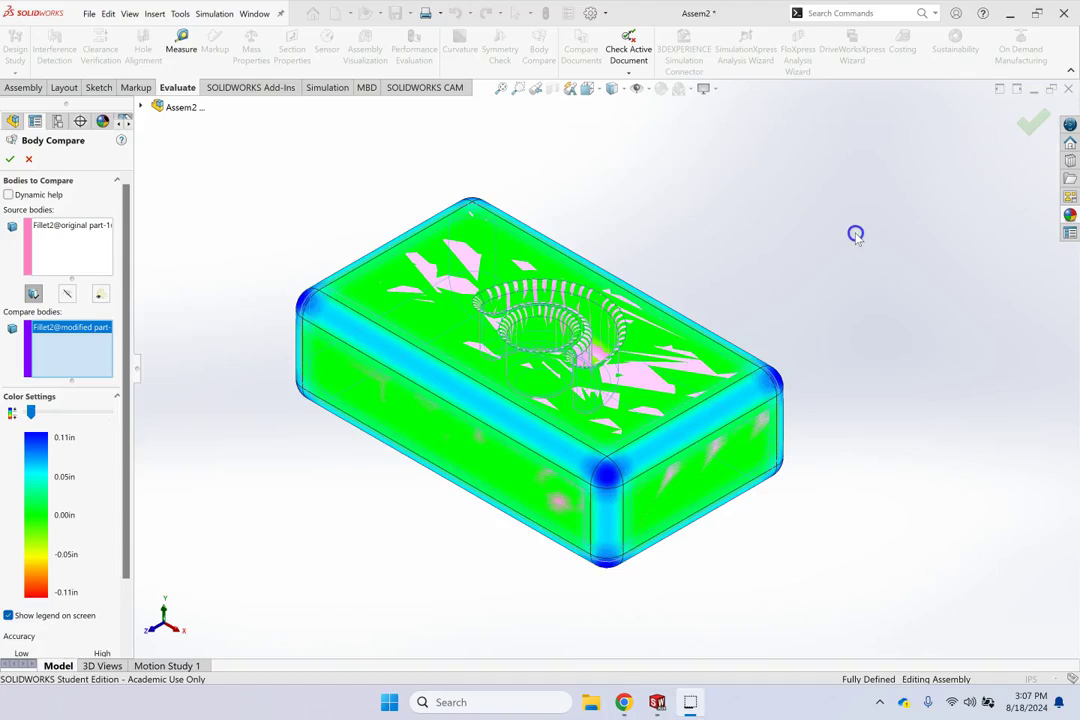
pyautogui.scroll(-5, 583, 288)
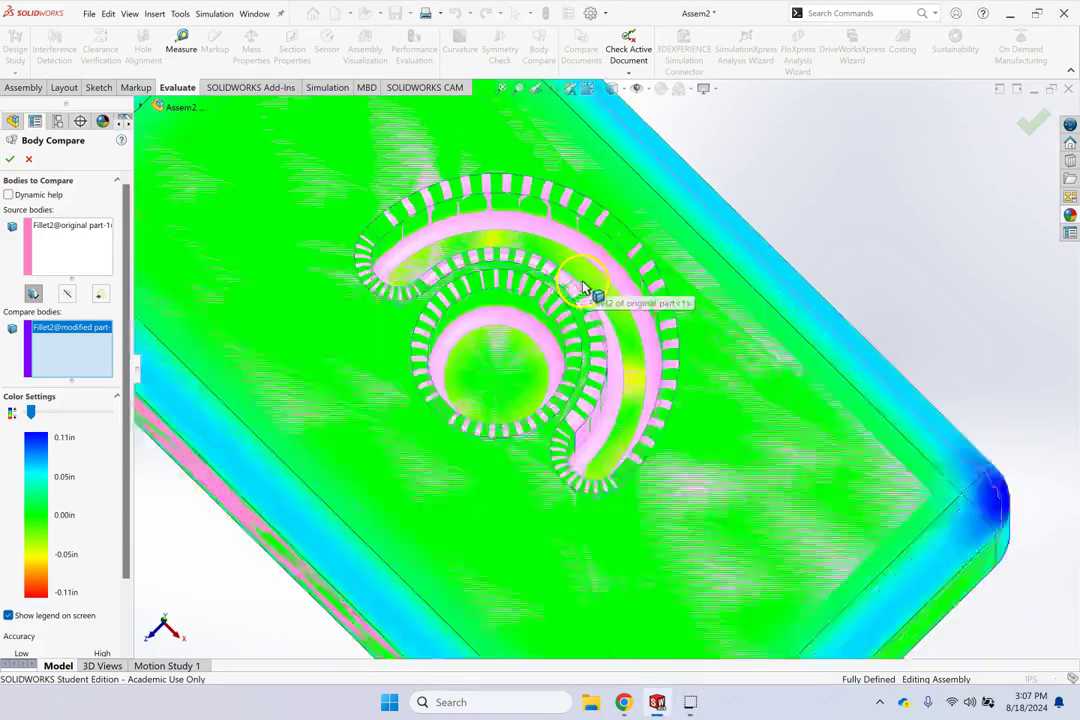
pyautogui.scroll(-2, 585, 275)
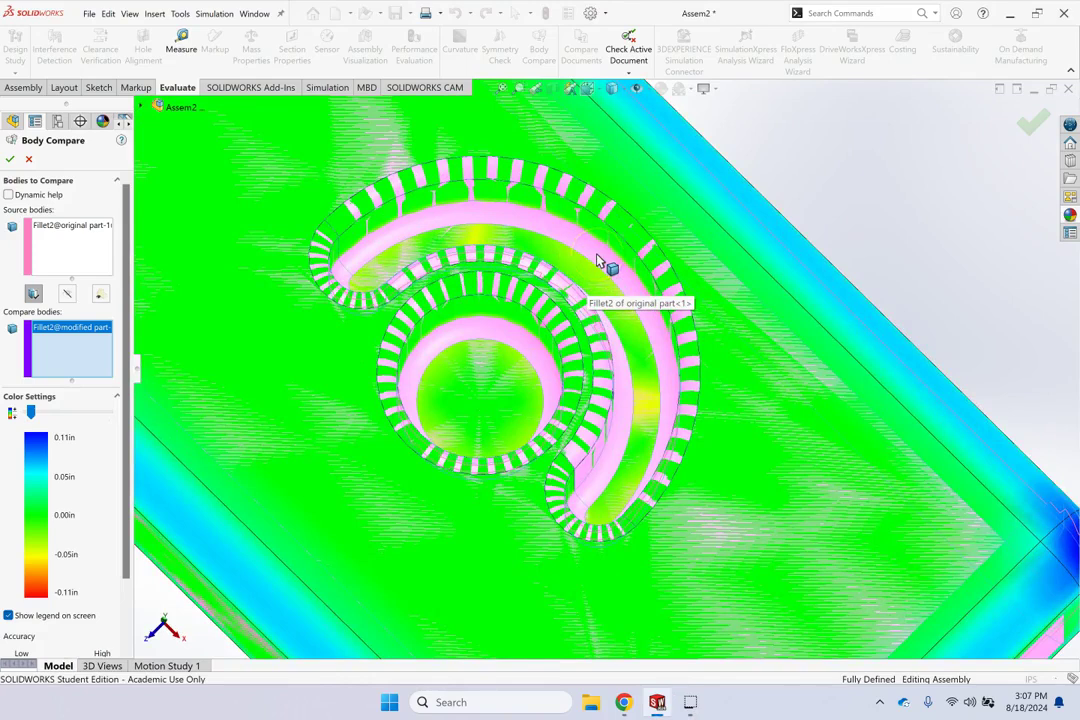
# - Set the deviation legend threshold to ±0.02 in and inspect the block from top and isometric views
pyautogui.moveTo(31, 412); pyautogui.dragTo(39, 422)
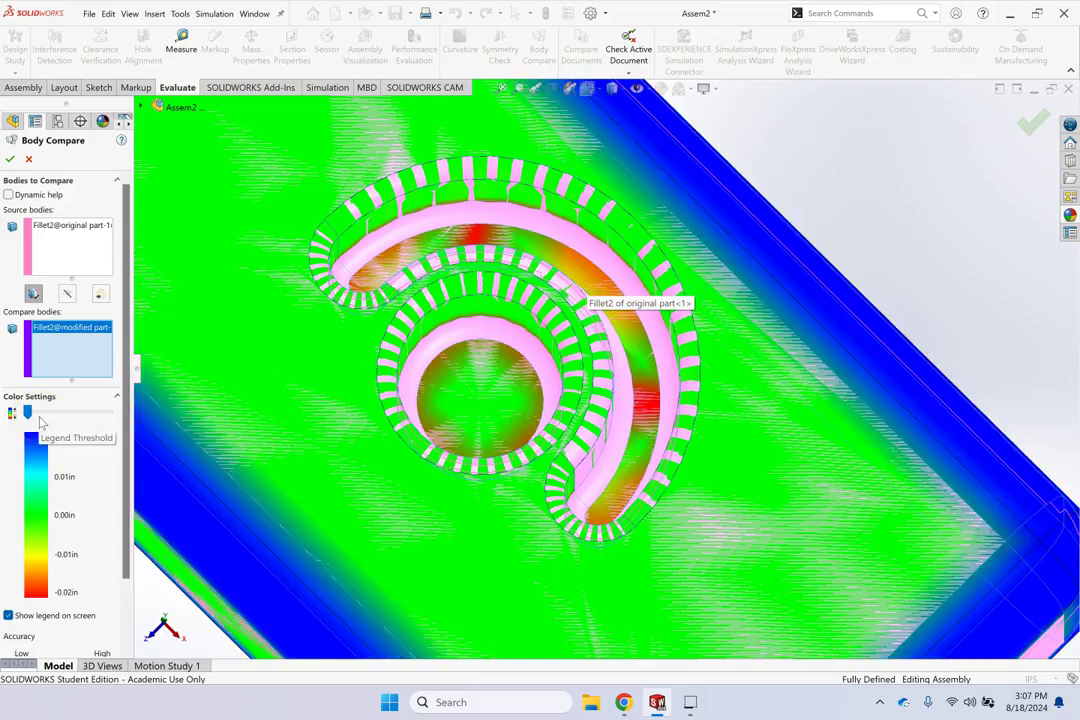
pyautogui.hotkey('ctrl', '7')
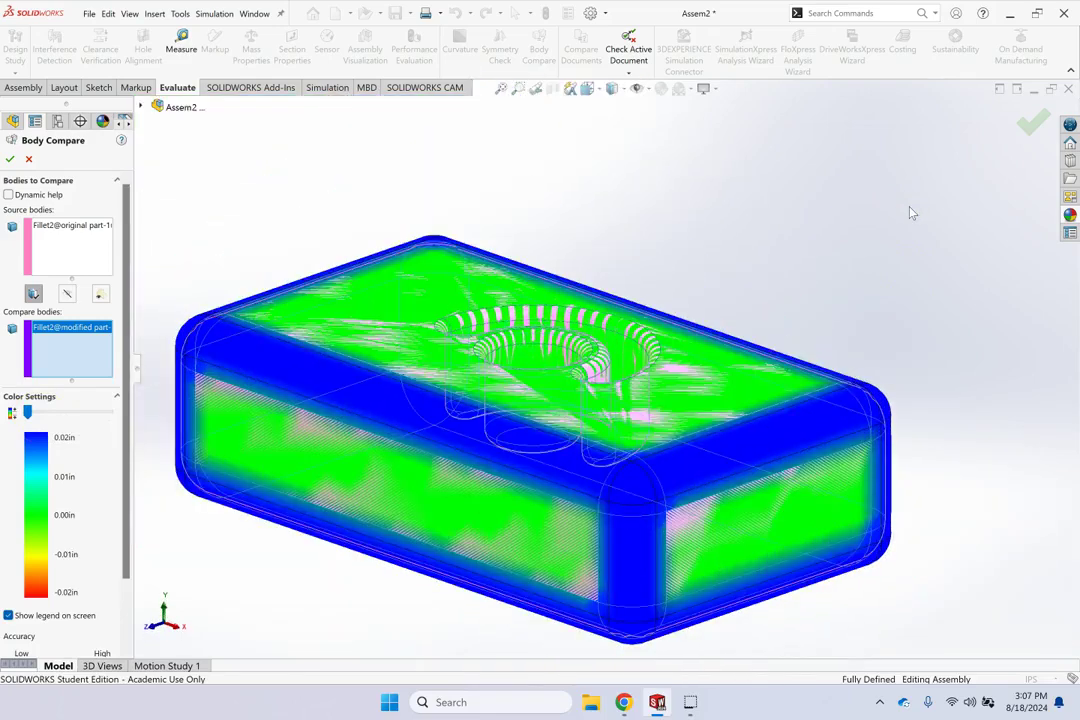
pyautogui.press('Down')
pyautogui.press('Down')
pyautogui.press('Down')
pyautogui.press('Down')
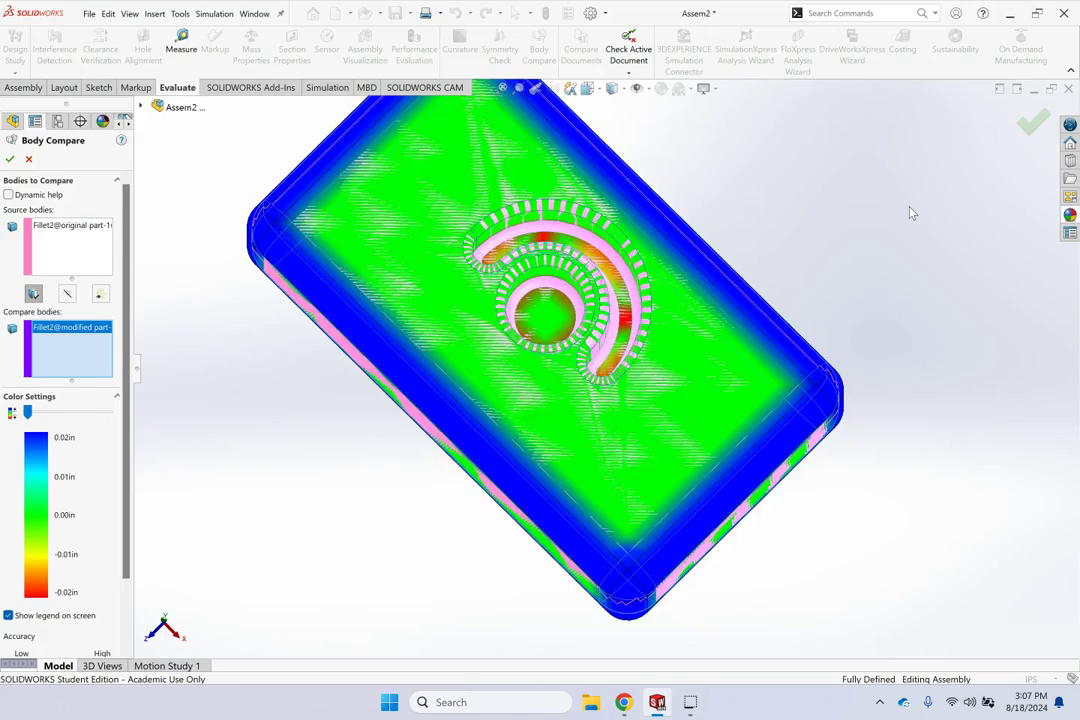
pyautogui.press('Up')
pyautogui.press('Up')
pyautogui.press('Up')
pyautogui.press('Up')
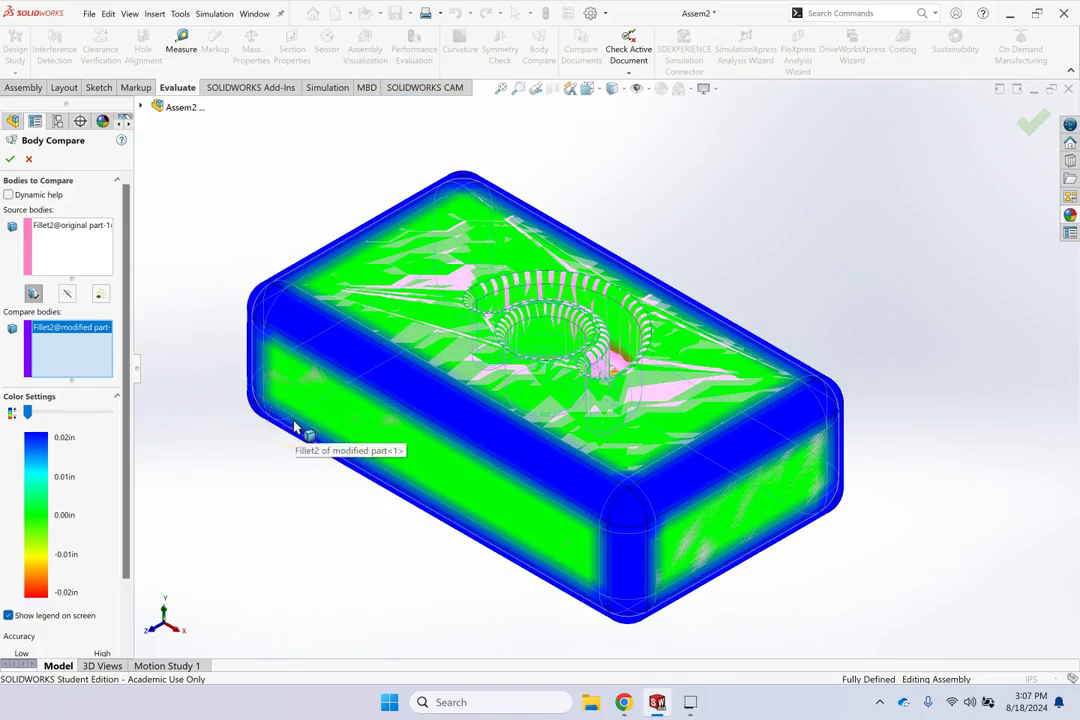
pyautogui.click(224, 429)
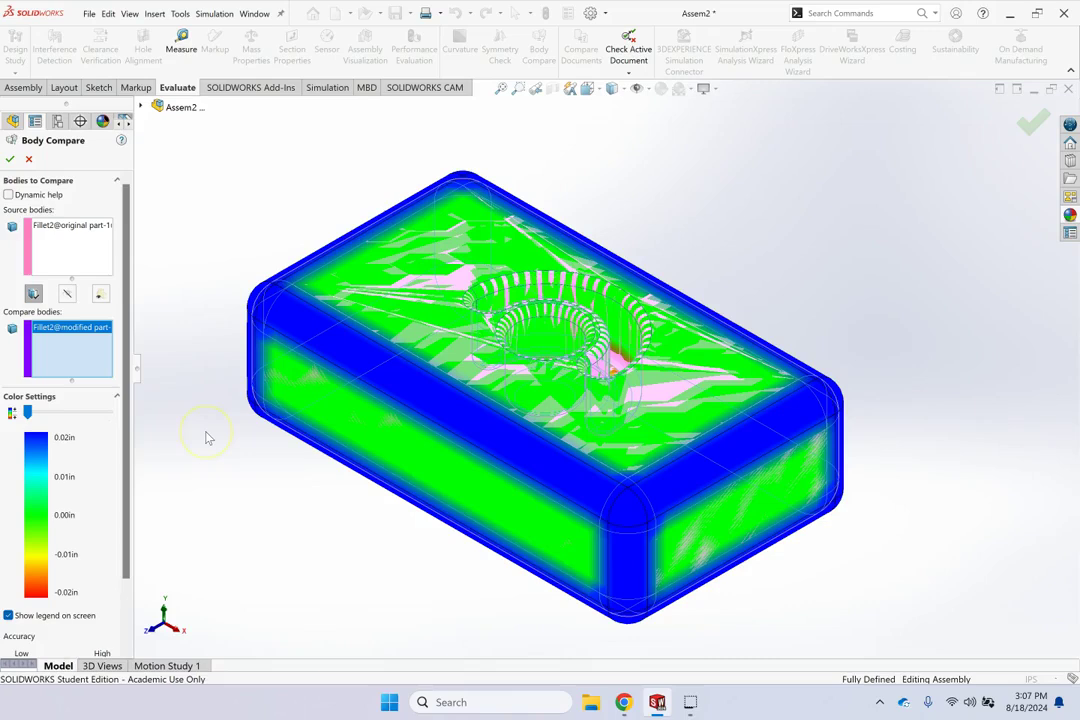